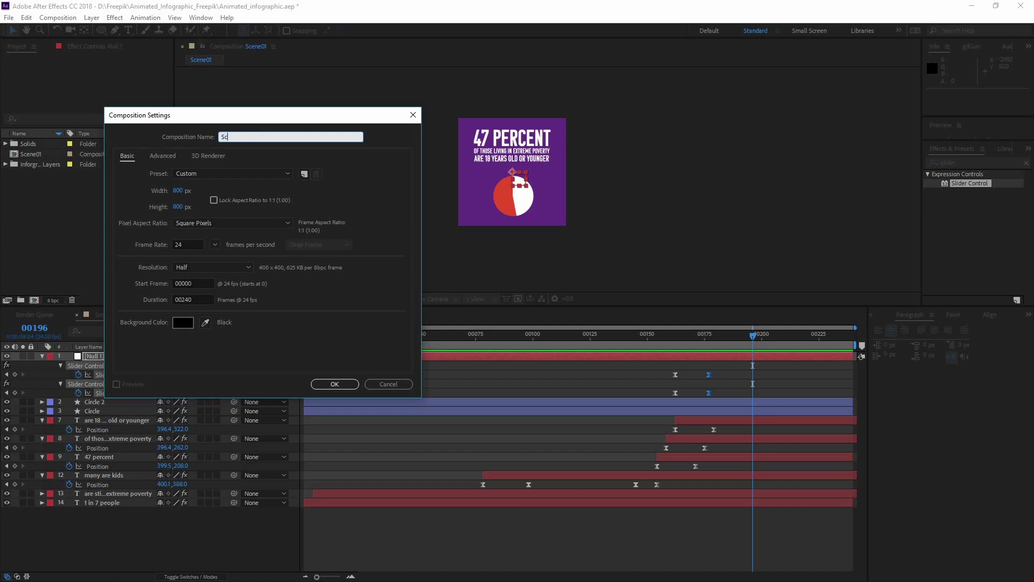
- Create a new 800 x 800 px composition named Scene02 at 24 frames per second, lasting 240 frames
key("Return")
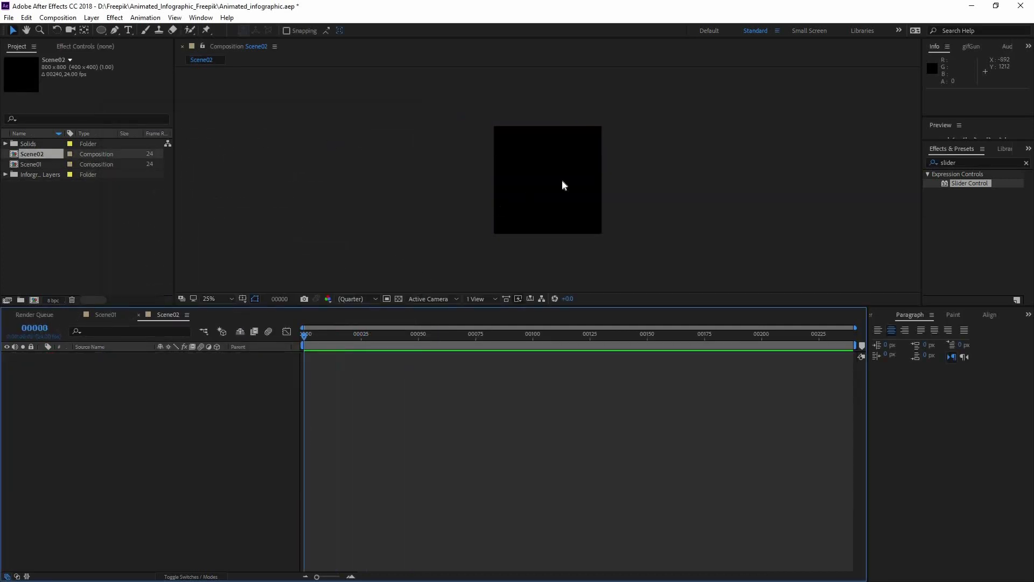
scroll(549, 186, "up", 1)
scroll(550, 187, "down", 1)
scroll(540, 166, "up", 1)
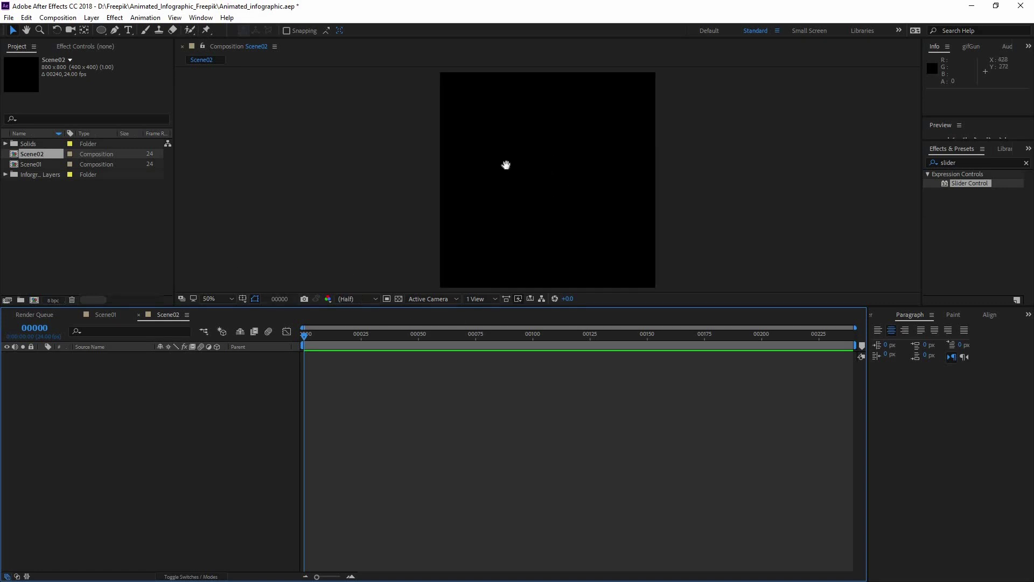
left_click_drag(505, 164, 456, 185)
- Add a text layer reading "for children" near the upper edge of the Scene02 composition
left_click(128, 30)
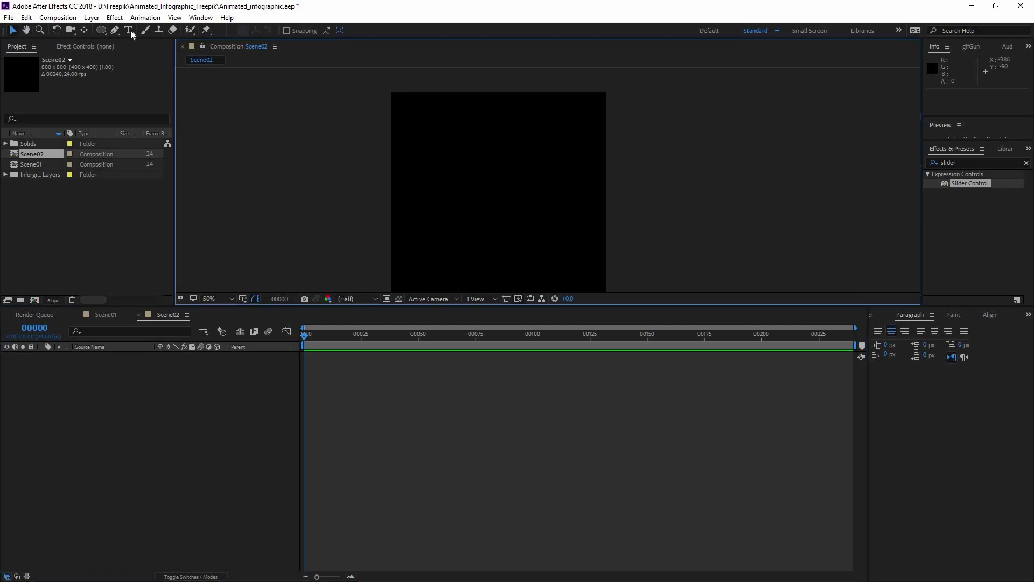
left_click(429, 115)
type("for children")
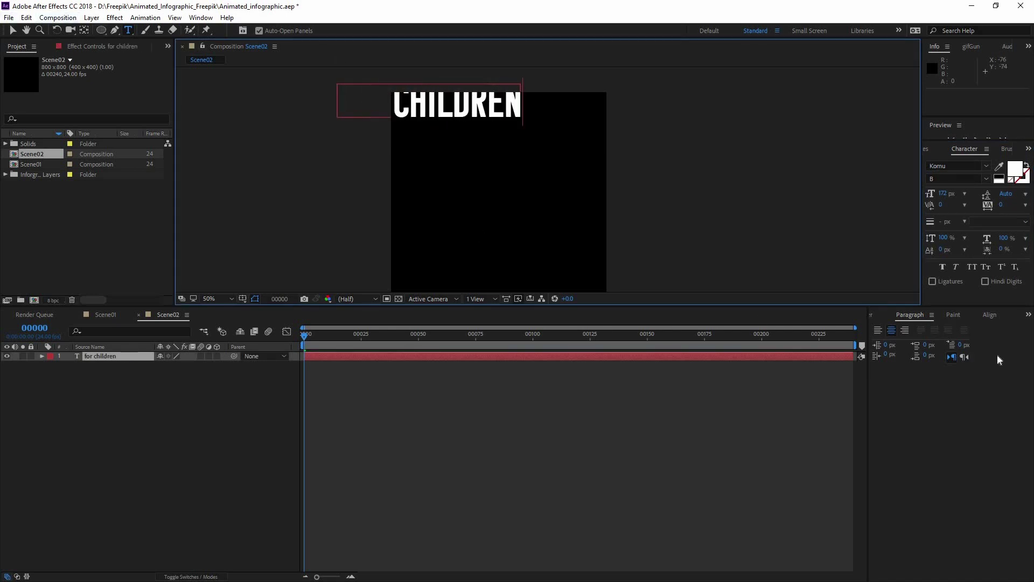
- Center the "for children" text horizontally in the composition
key("alt+e")
left_click(942, 317)
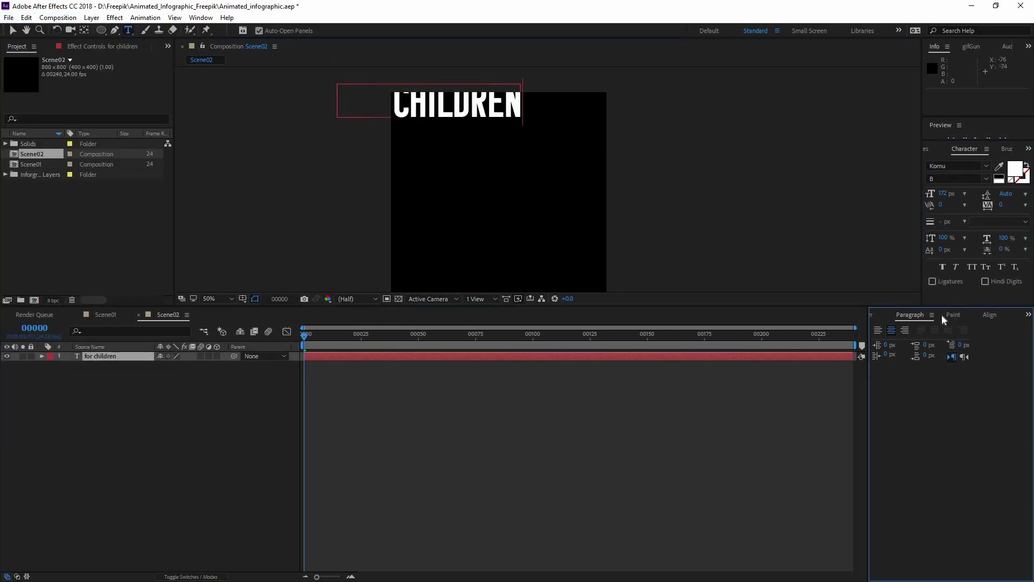
left_click(988, 314)
left_click(898, 341)
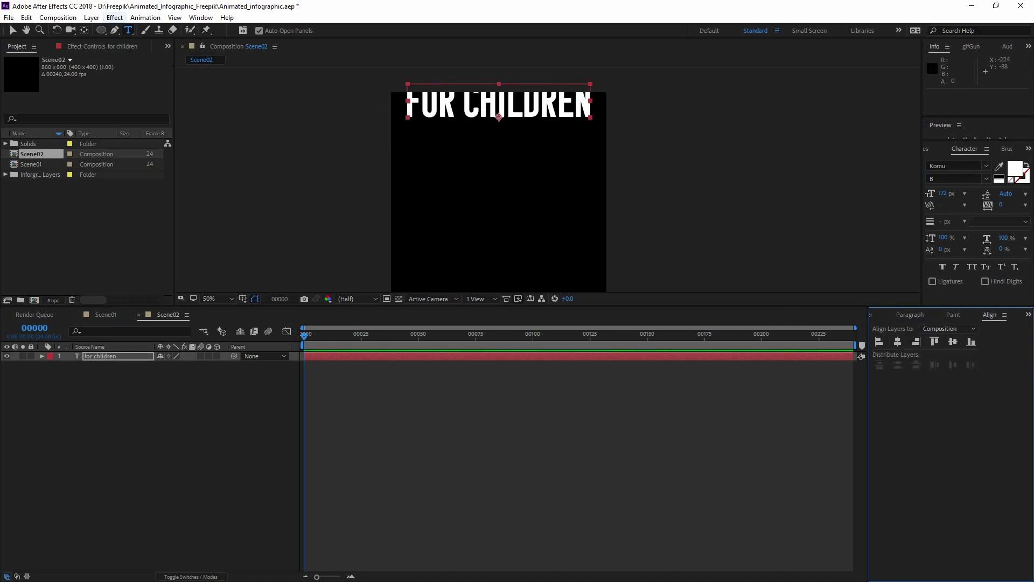
- Move the "for children" text straight down so it sits fully inside the frame near the upper edge
key("alt+e")
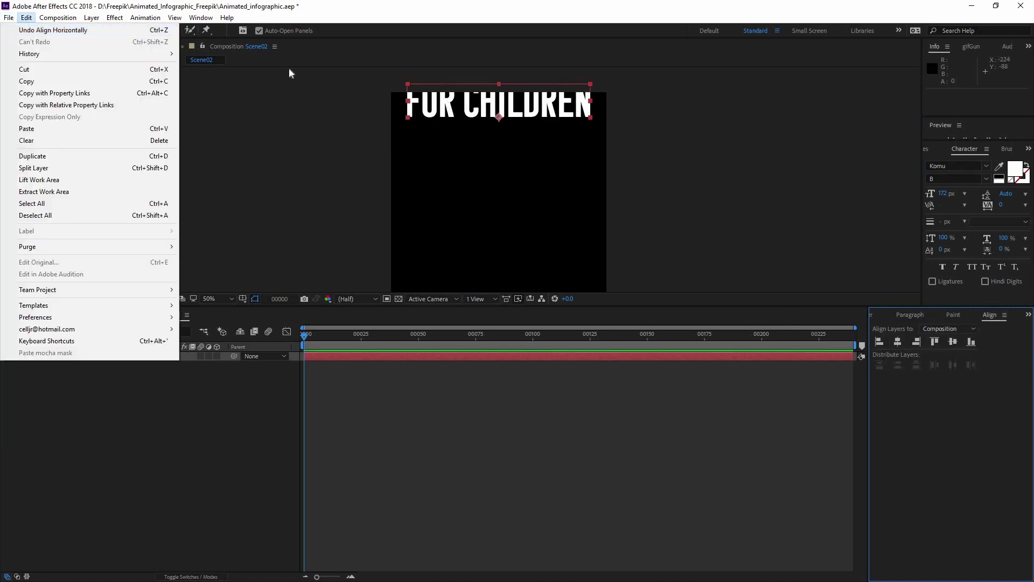
left_click(398, 91)
left_click(12, 30)
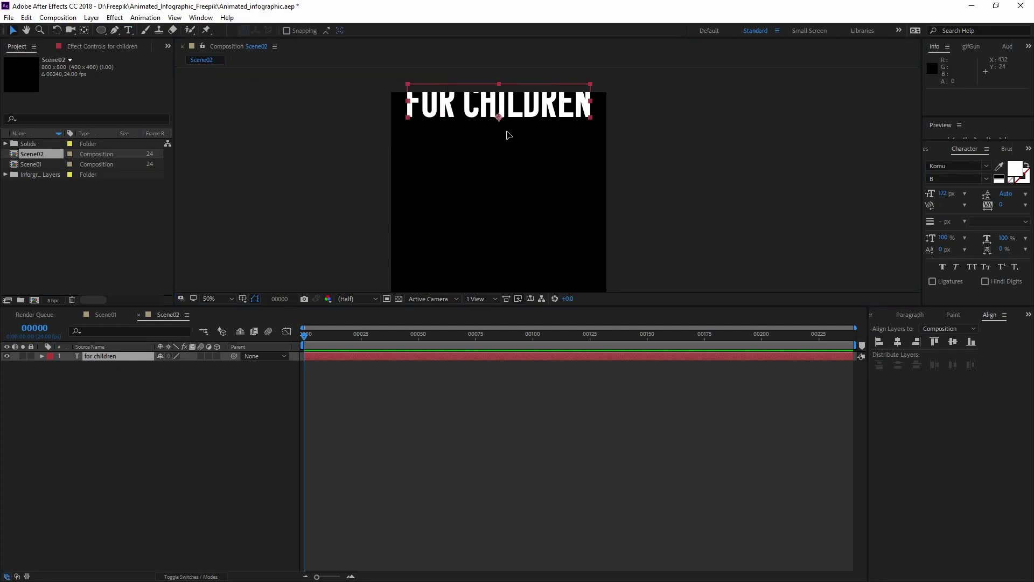
left_click_drag(504, 140, 504, 123)
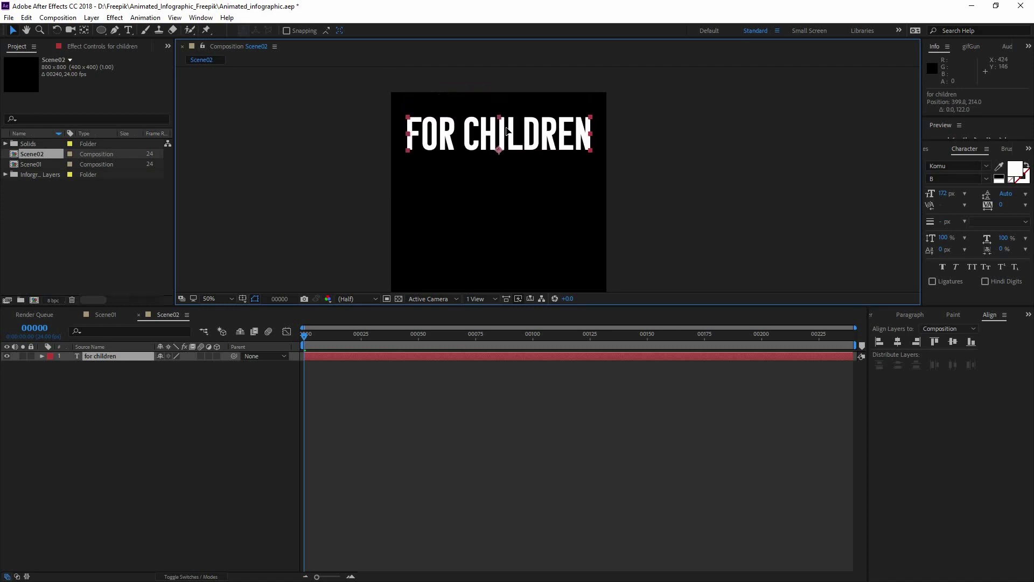
left_click(428, 405)
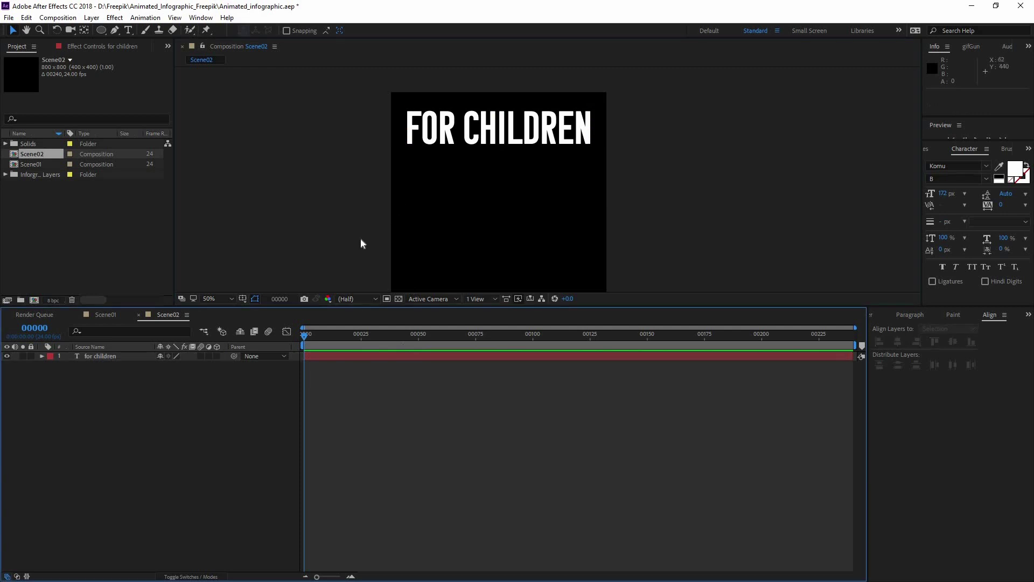
- Add a second text layer below the title containing "poverty means being deprived i"
left_click(129, 31)
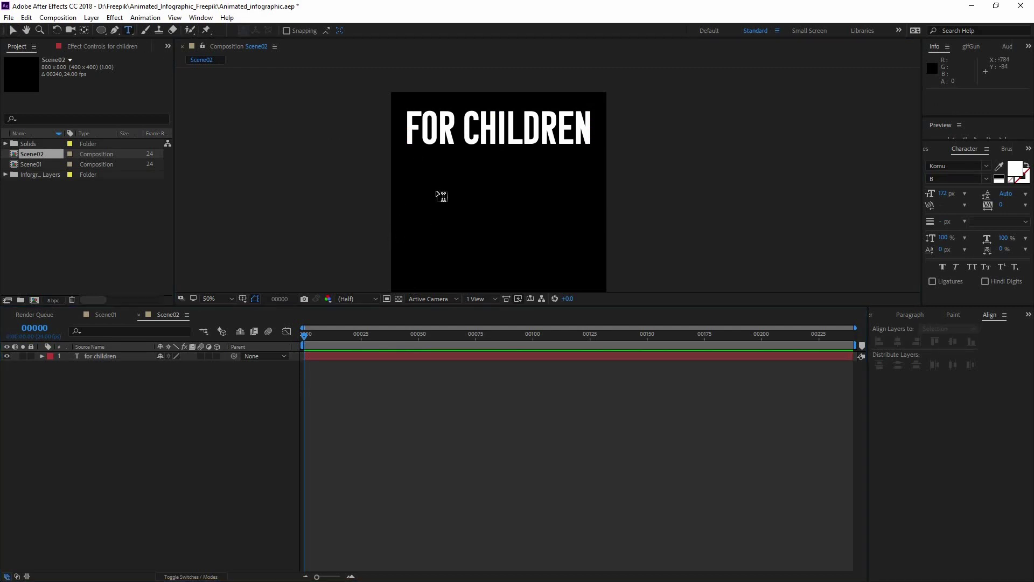
left_click(436, 189)
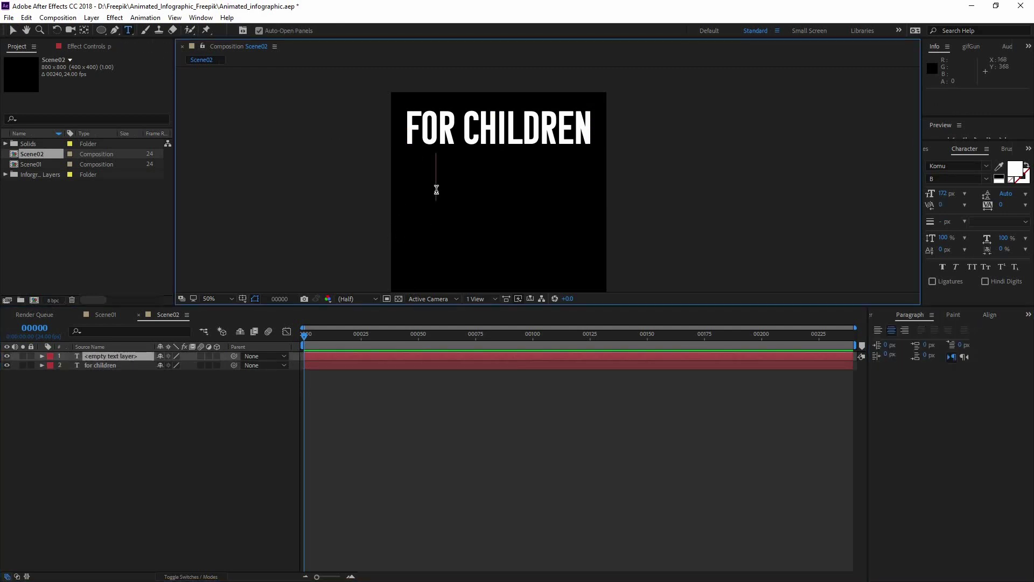
type("poverty")
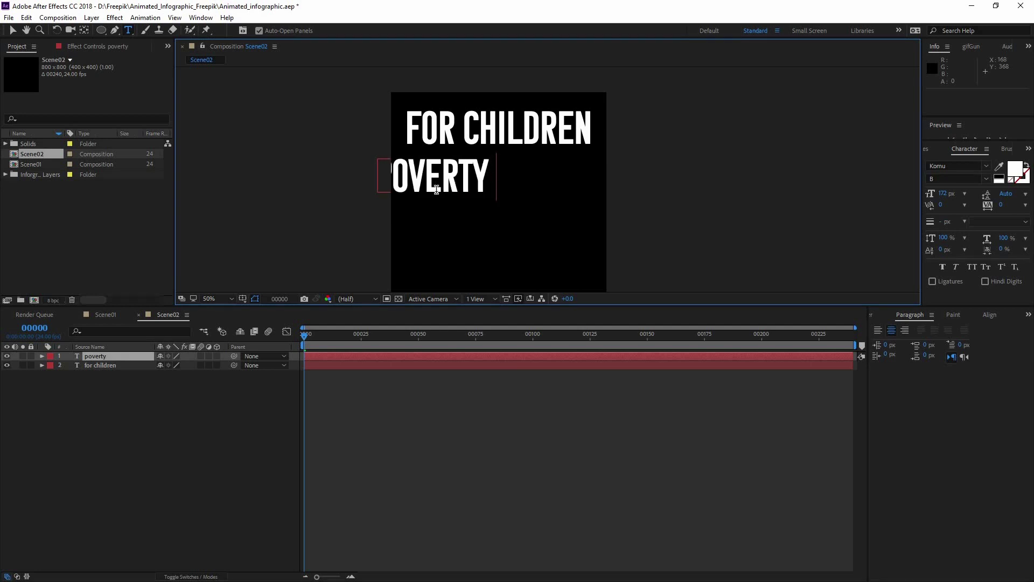
type(" means being")
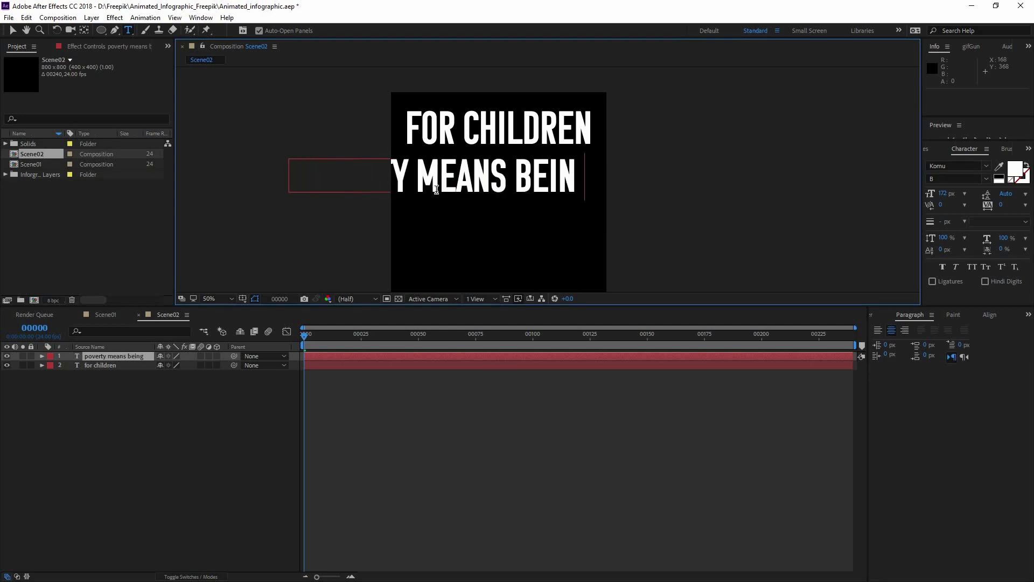
type(" deprive")
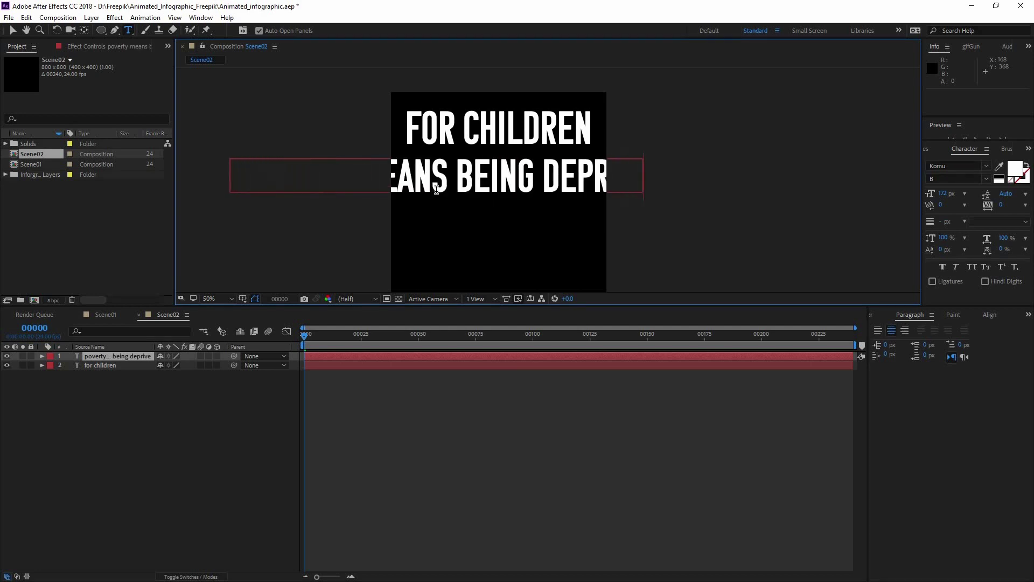
type("d in criti")
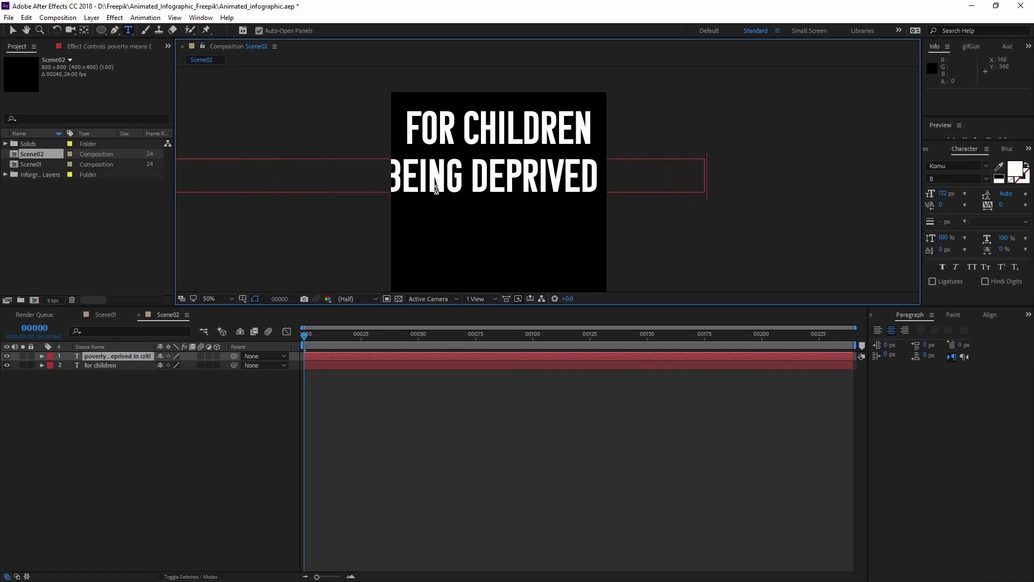
key("BackSpace")
key("BackSpace")
key("BackSpace")
key("BackSpace")
key("BackSpace")
key("BackSpace")
key("BackSpace")
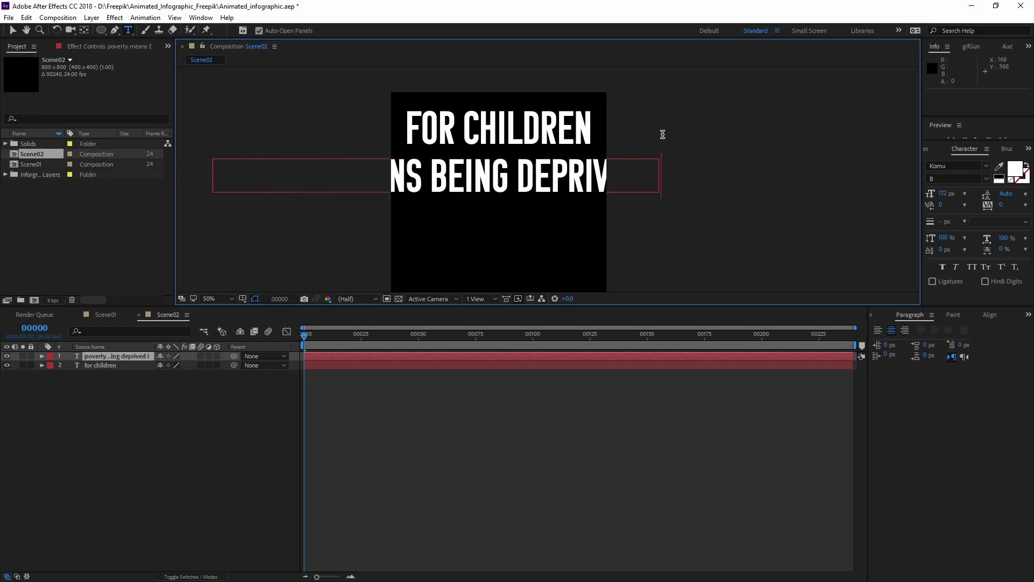
key("Escape")
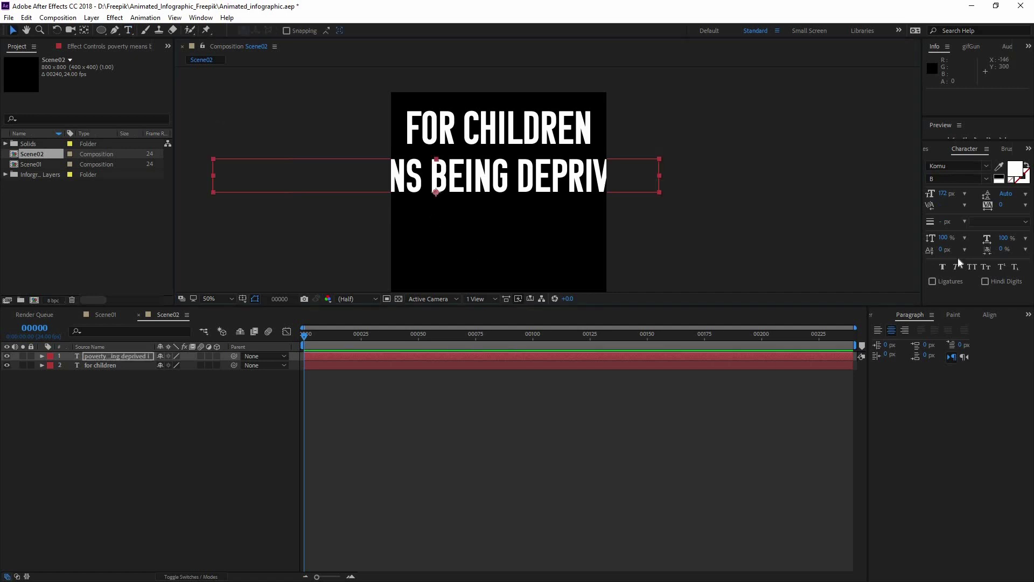
- Set the second text line's font size to 60 px and complete it as "poverty means being deprived in crucial"
left_click_drag(945, 197, 884, 198)
double_click(496, 191)
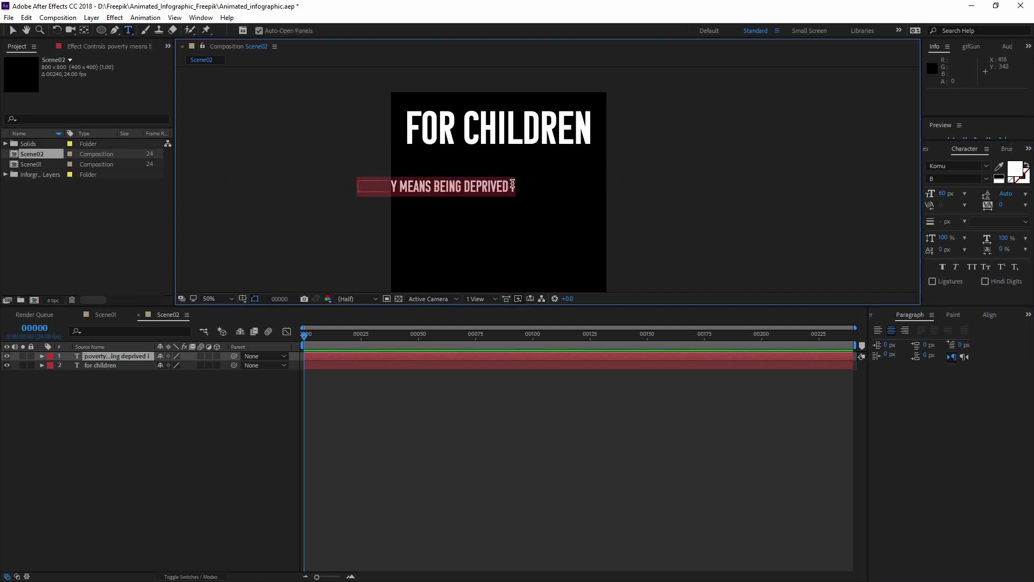
left_click(526, 187)
type("n")
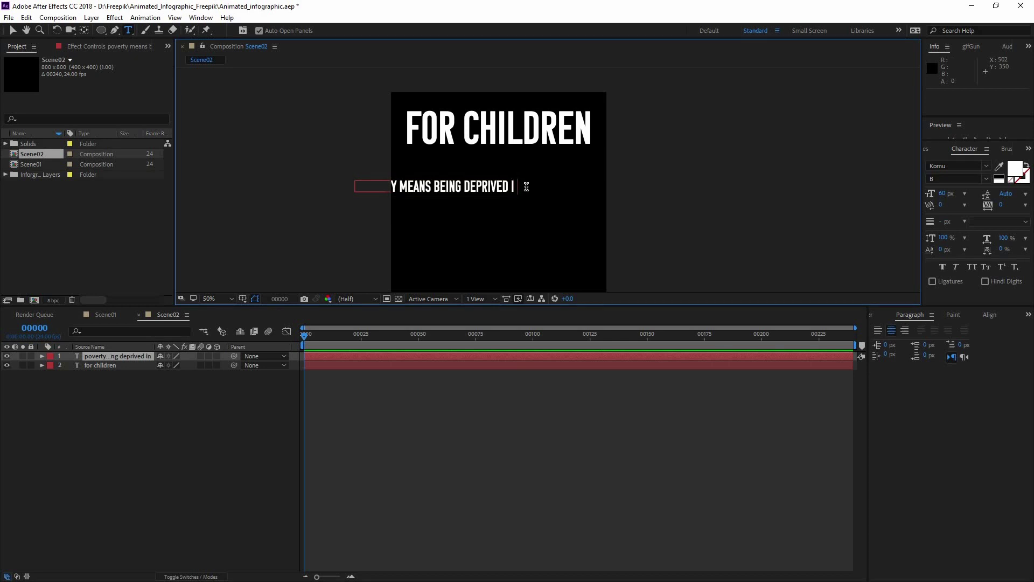
type(" crucial")
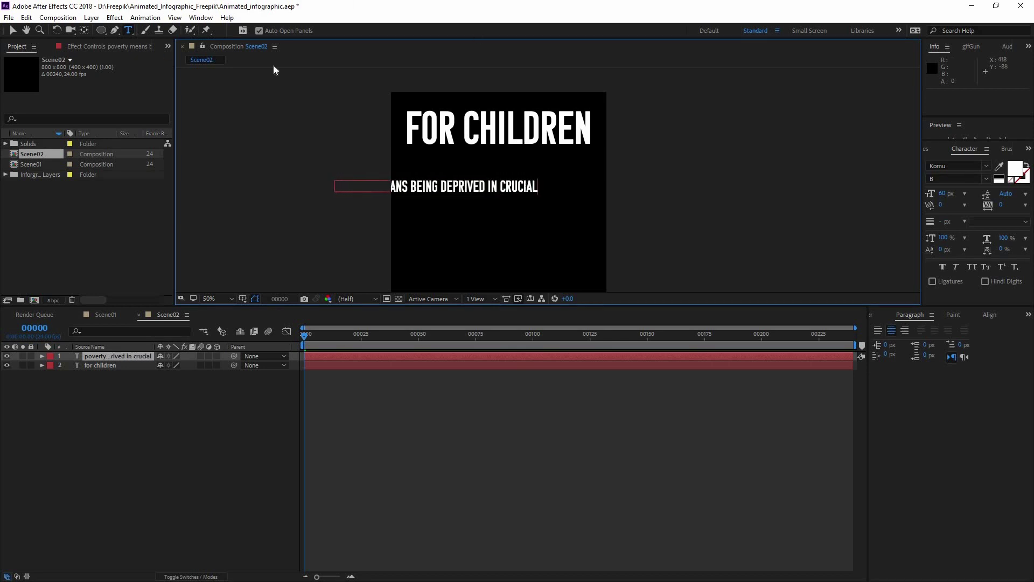
- Center the "poverty means being deprived in crucial" line horizontally in the composition
left_click(15, 31)
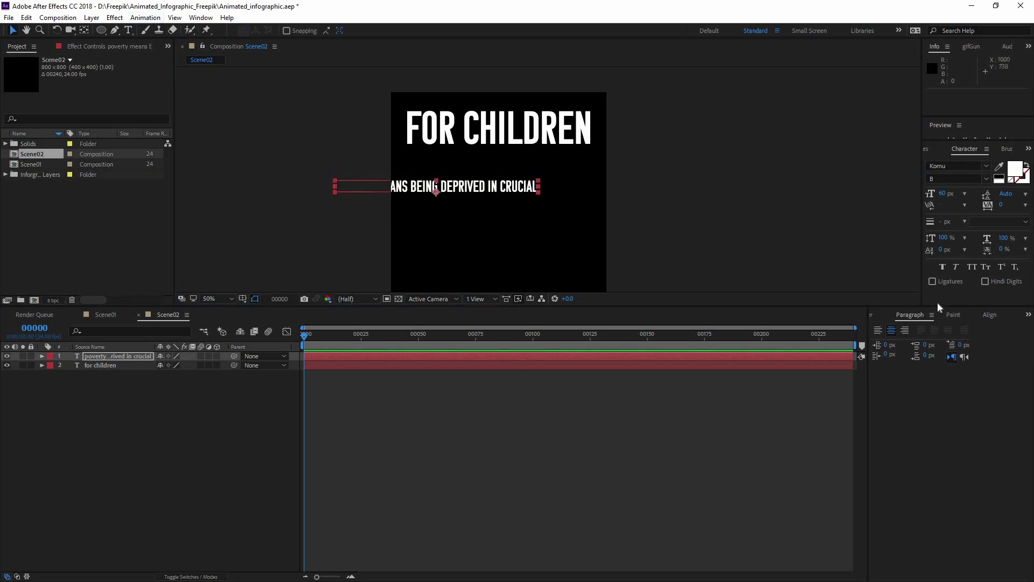
left_click(986, 316)
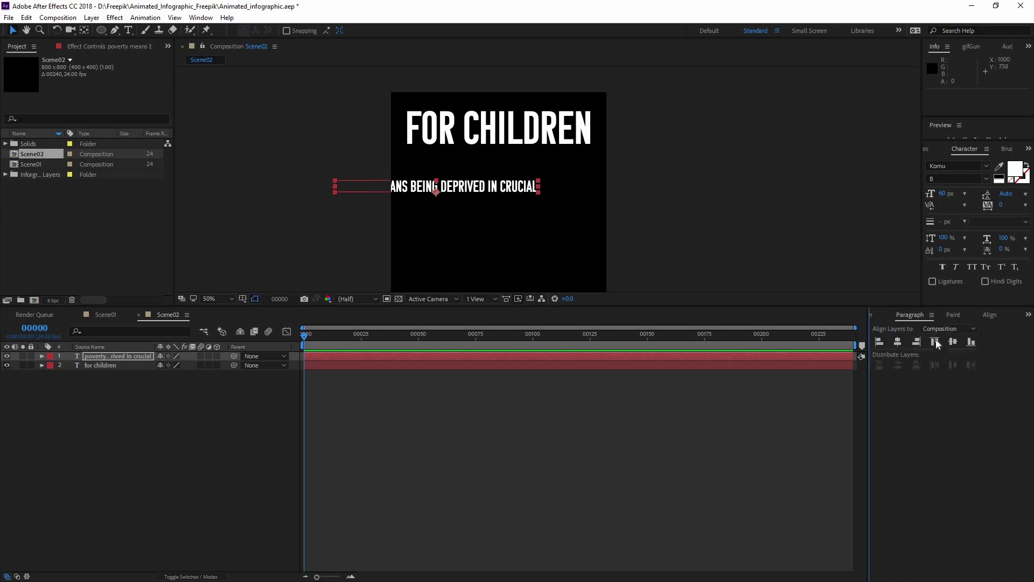
left_click(897, 342)
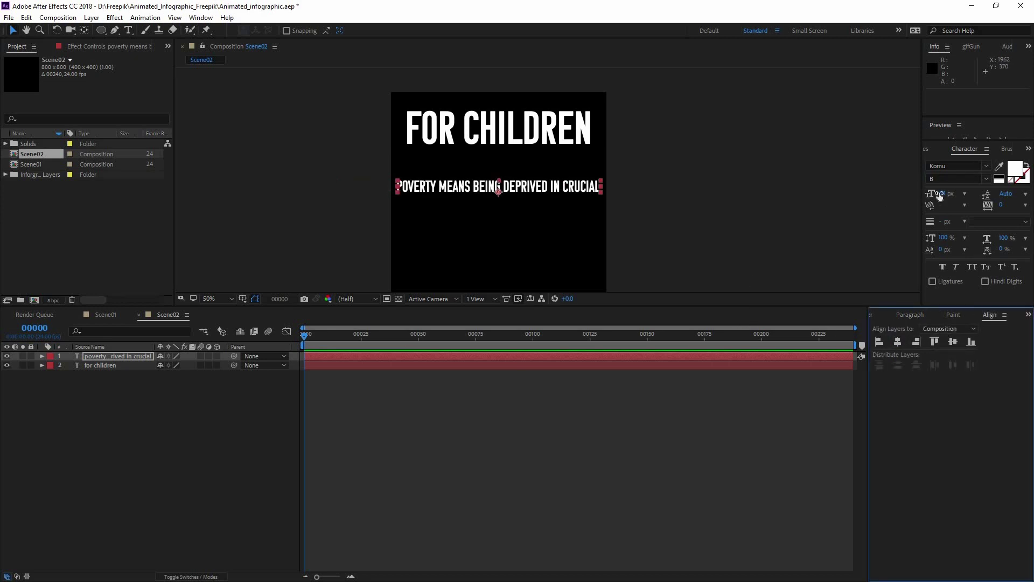
- Reduce the poverty line's font size to 54 px and move it up directly beneath the "for children" title
left_click_drag(935, 193, 562, 160)
left_click(472, 442)
- Duplicate the poverty text layer and move the copy straight down below the original line
left_click(96, 357)
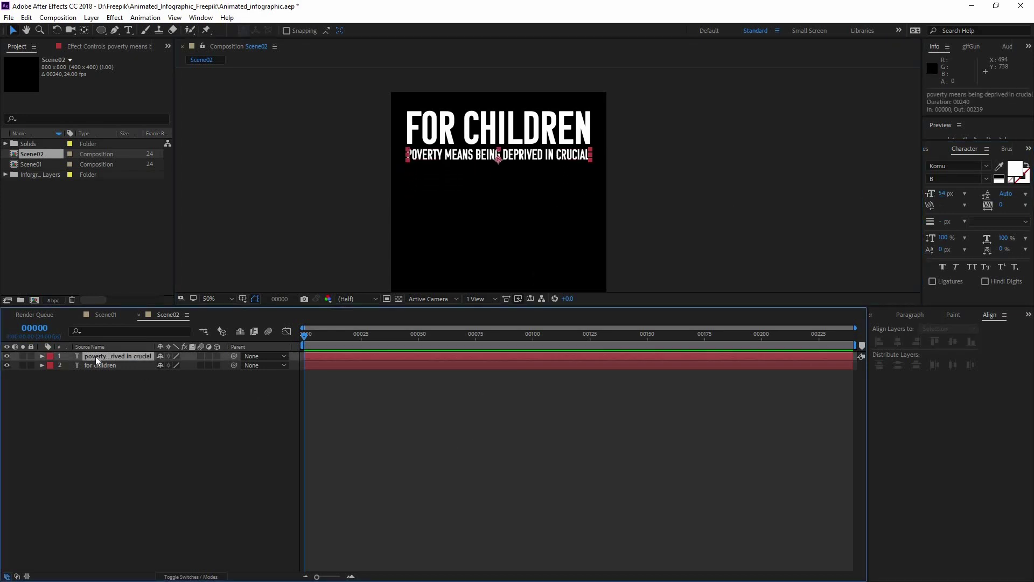
key("ctrl+d")
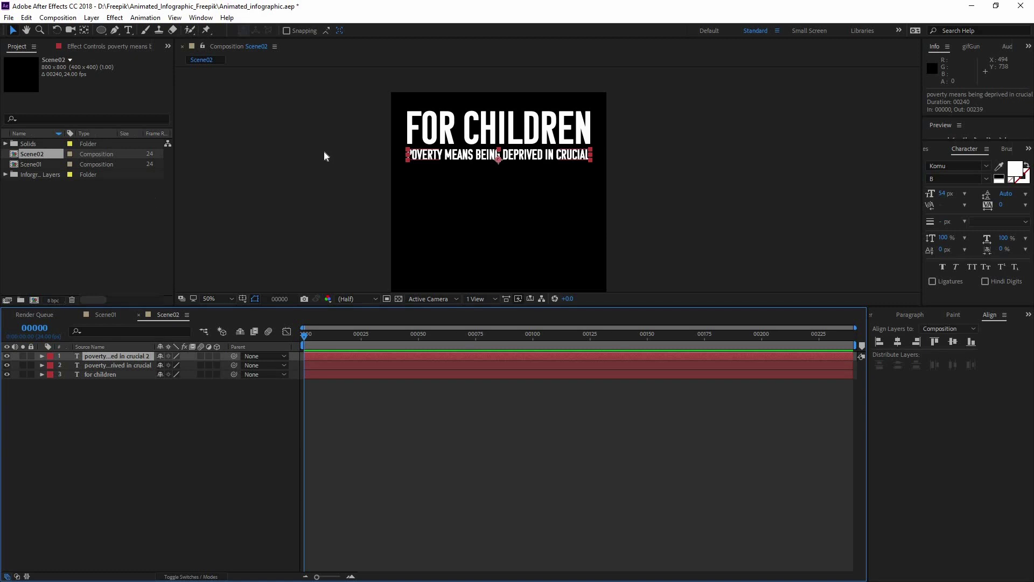
left_click_drag(548, 157, 548, 173)
- Replace the duplicated line's text with "aspects of their lives"
double_click(548, 172)
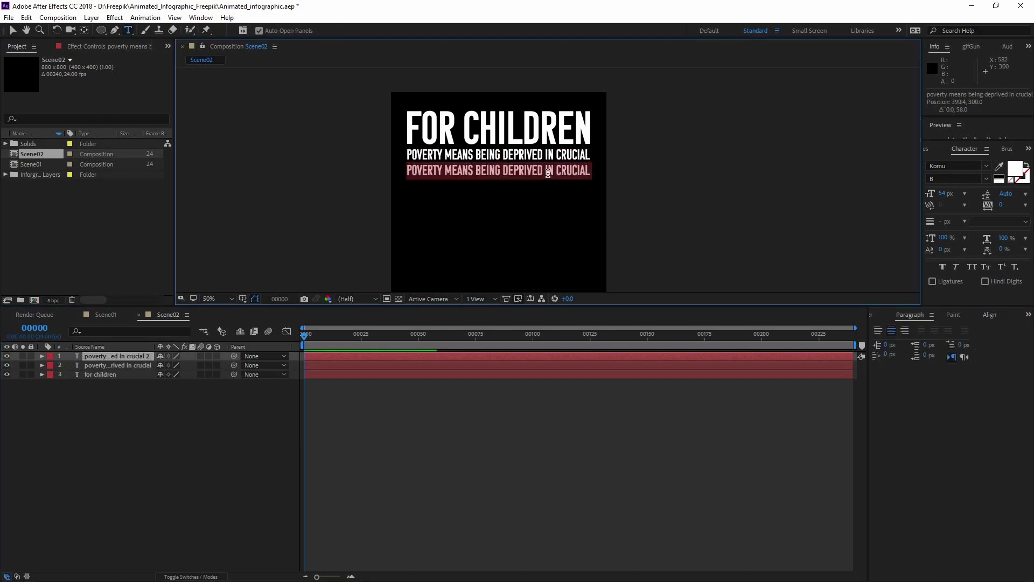
type("aspects")
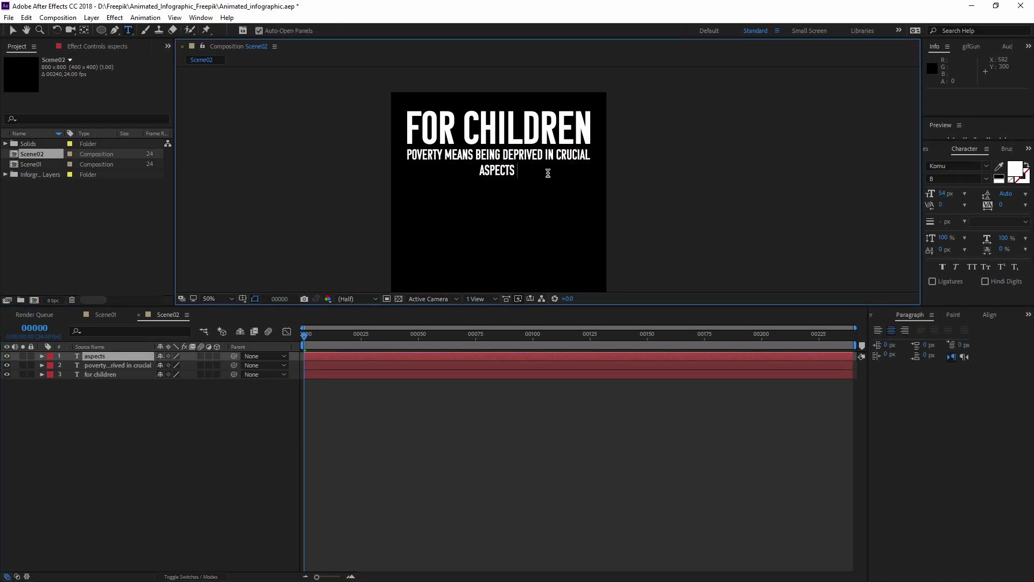
key("BackSpace")
type("of their lives")
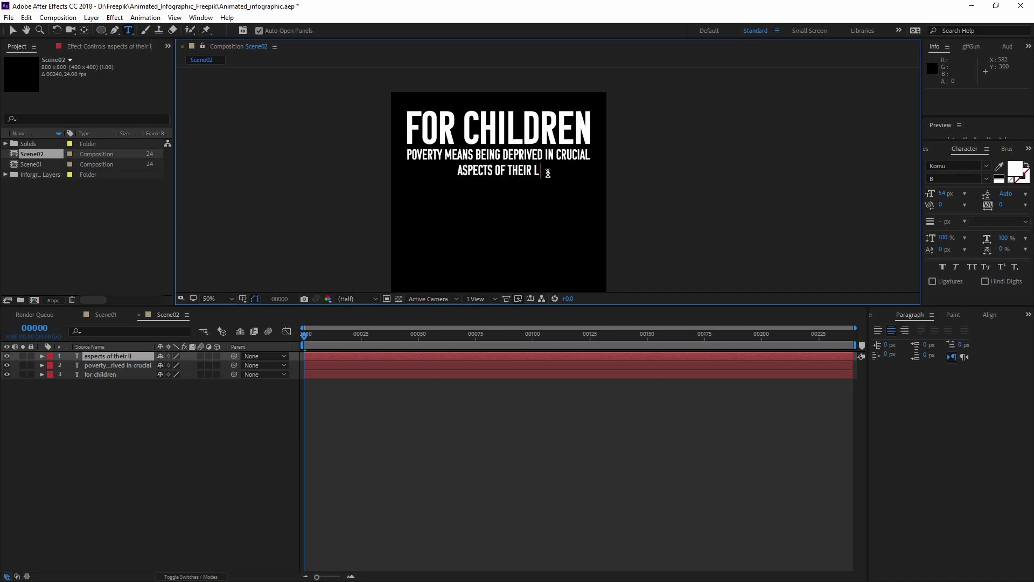
left_click(12, 31)
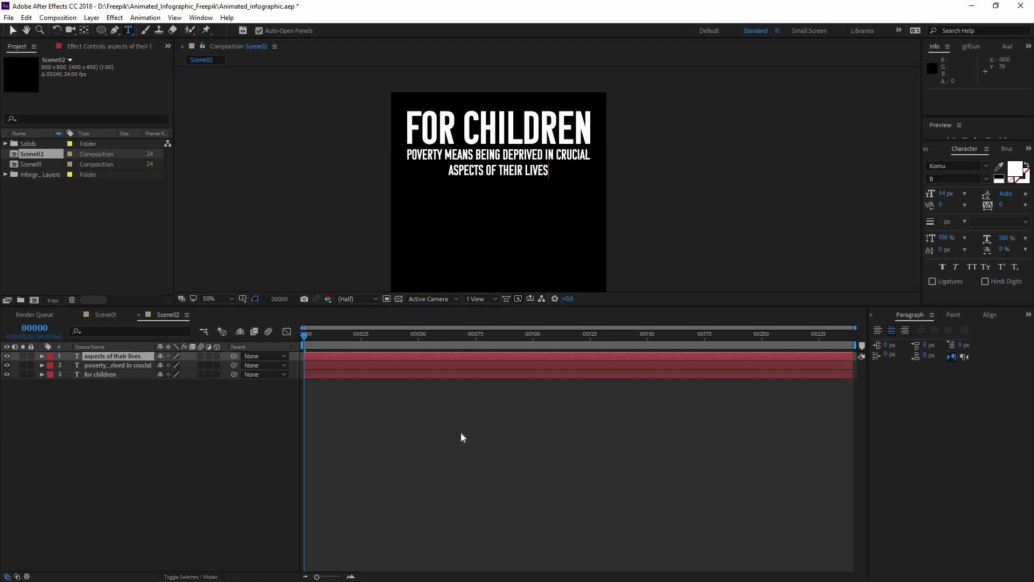
- Nudge the "aspects of their lives" line up 4 px, closer to the line above it, and deselect it
key(".")
left_click(501, 161)
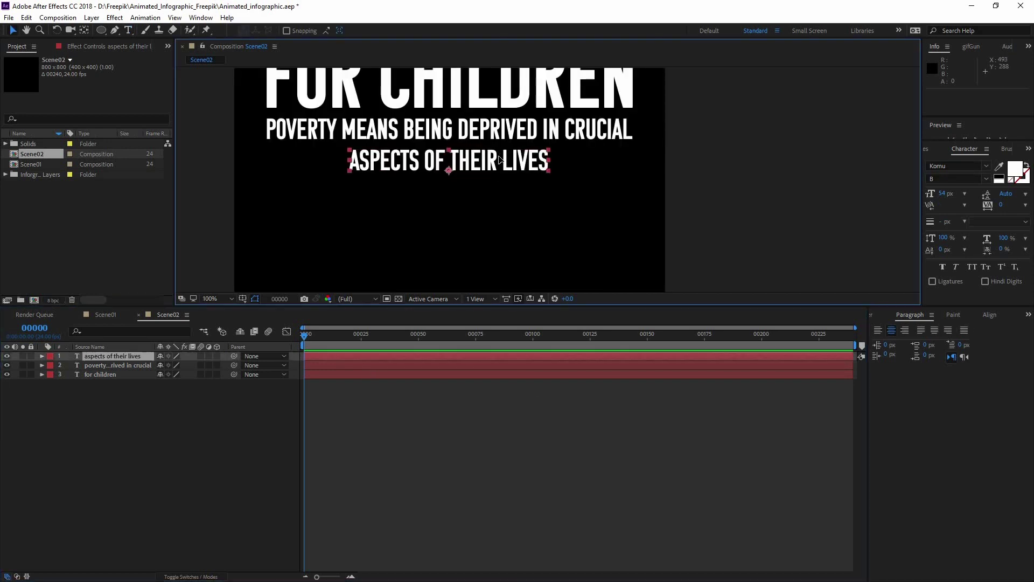
left_click(499, 466)
key("h")
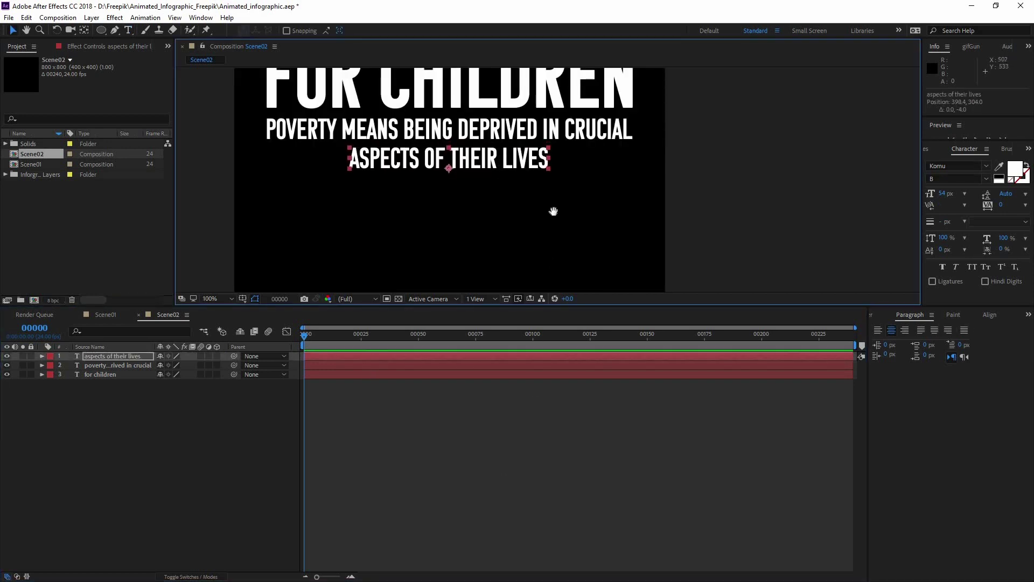
scroll(554, 212, "down", 1)
left_click_drag(515, 212, 483, 222)
key("v")
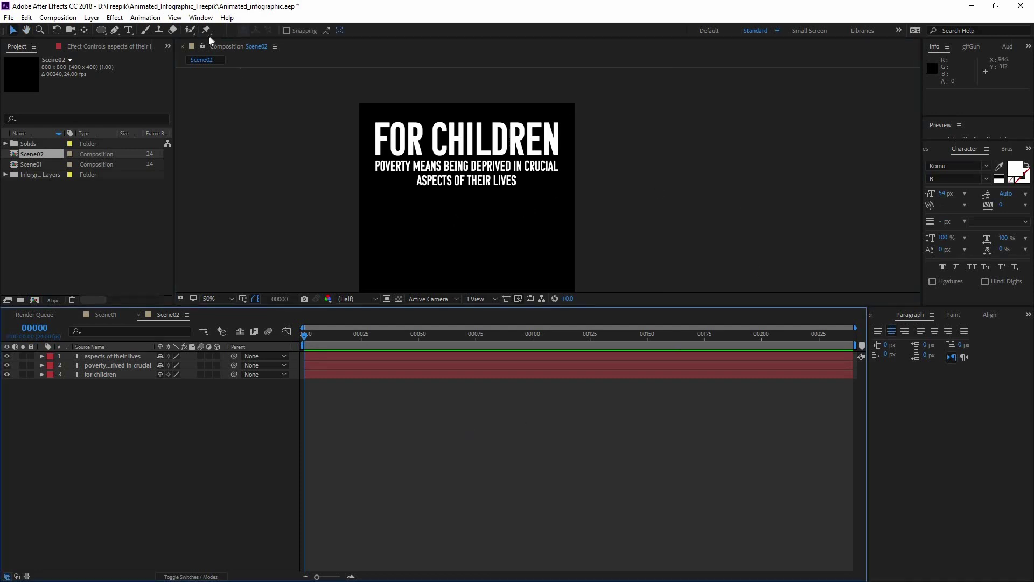
- Draw a red-filled rectangle shape about 712 x 134 px covering the "for children" title
left_click_drag(99, 30, 131, 32)
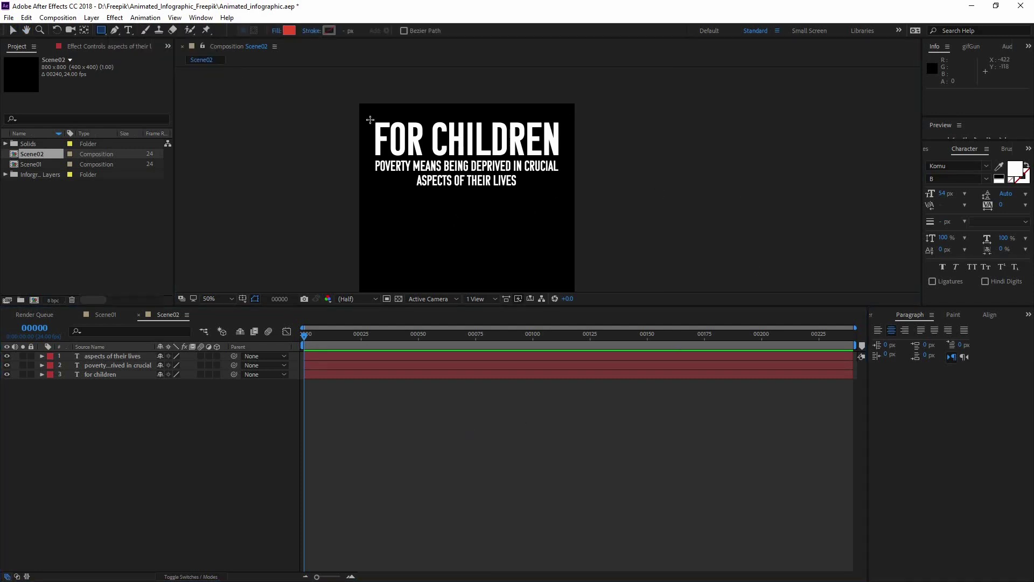
left_click_drag(371, 120, 559, 156)
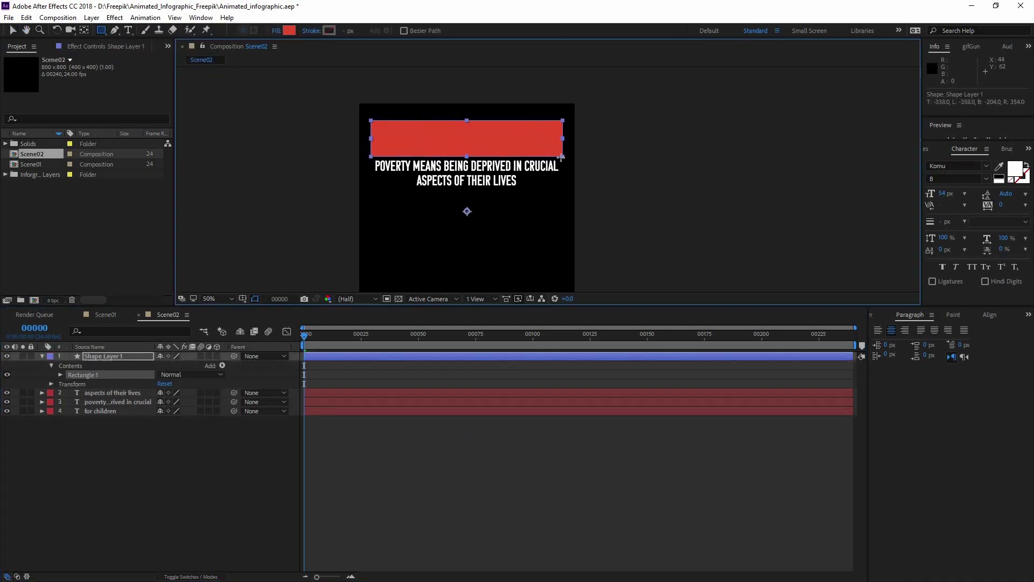
- Draw separate red rectangles over the two lower text lines, about 696 x 50 px on the poverty line and 388 x 52 px on "aspects of their lives"
left_click(399, 459)
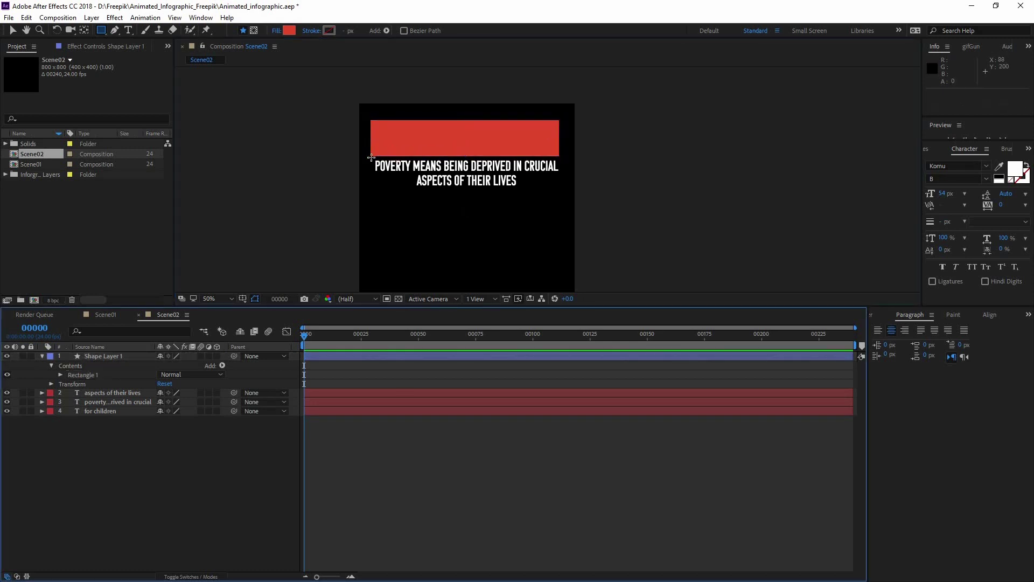
mouse_move(370, 156)
left_mouse_down()
mouse_move(564, 178)
mouse_move(558, 171)
left_mouse_up()
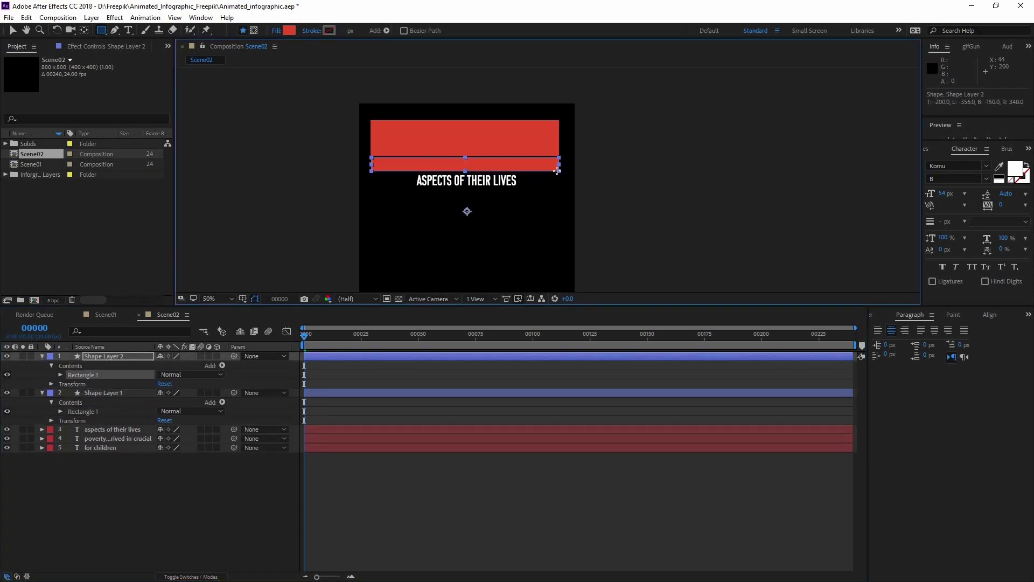
left_click(504, 501)
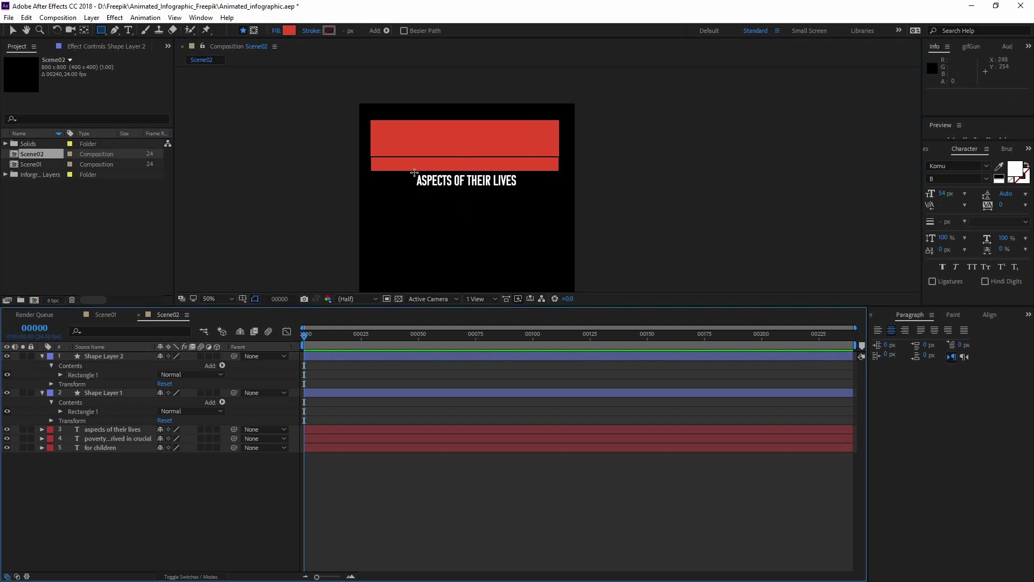
left_click_drag(413, 173, 518, 188)
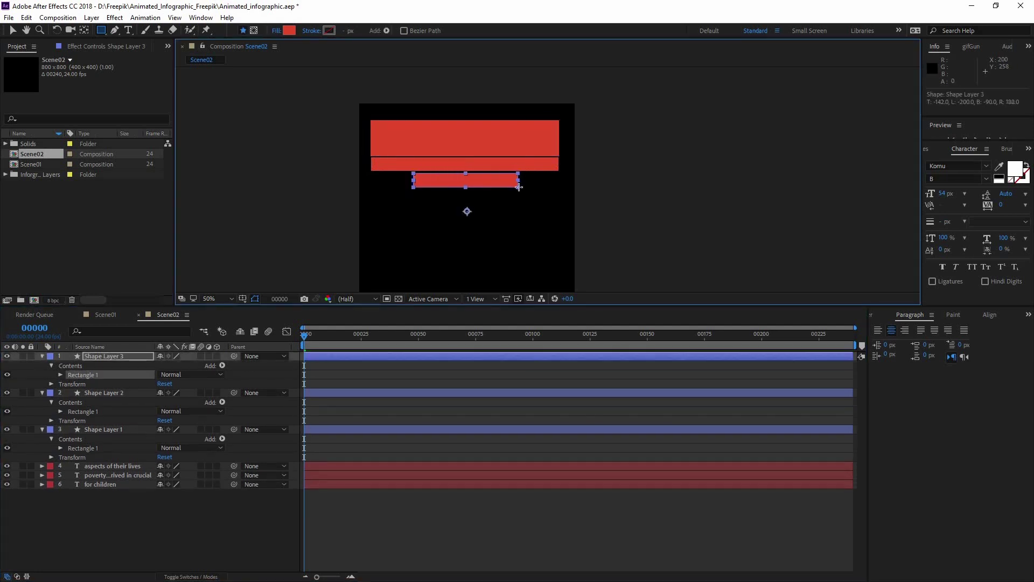
- Rename the shape layers covering the title, the poverty line and the "aspects of their lives" line as 1, 2 and 3
left_click(102, 430)
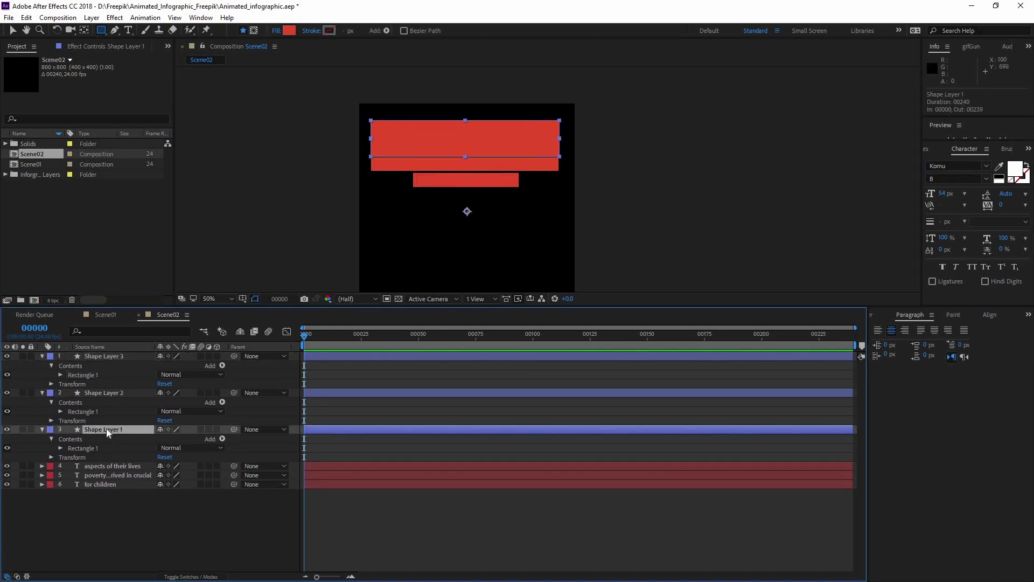
key("Return")
type("1")
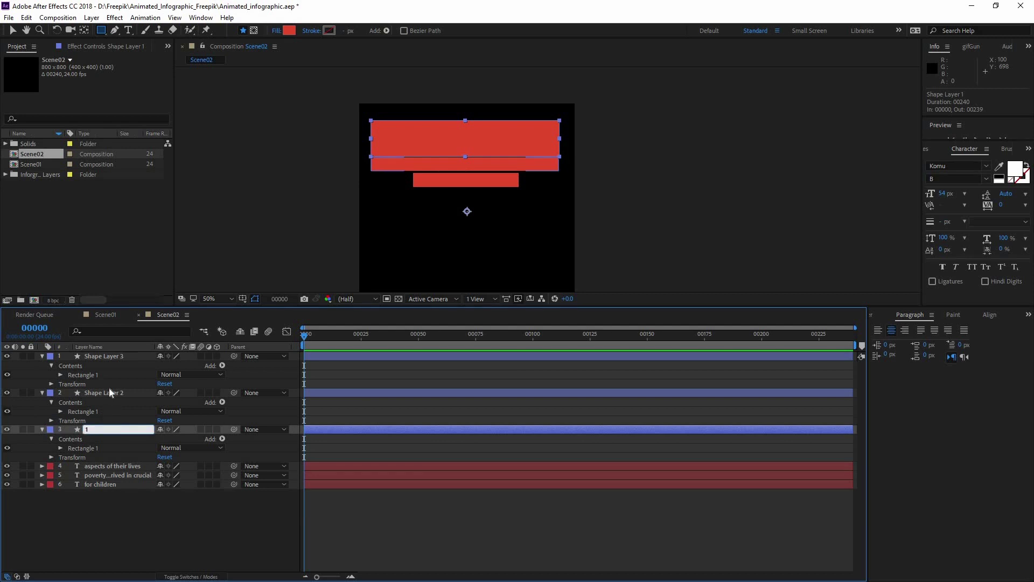
key("Return")
left_click(101, 392)
key("Return")
type("2")
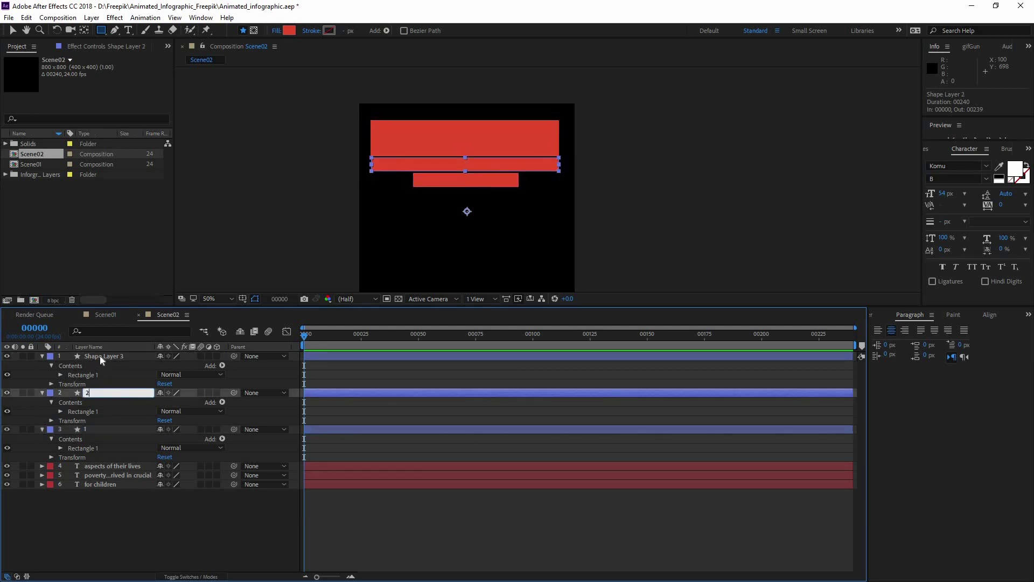
left_click(99, 356)
key("Return")
type("3")
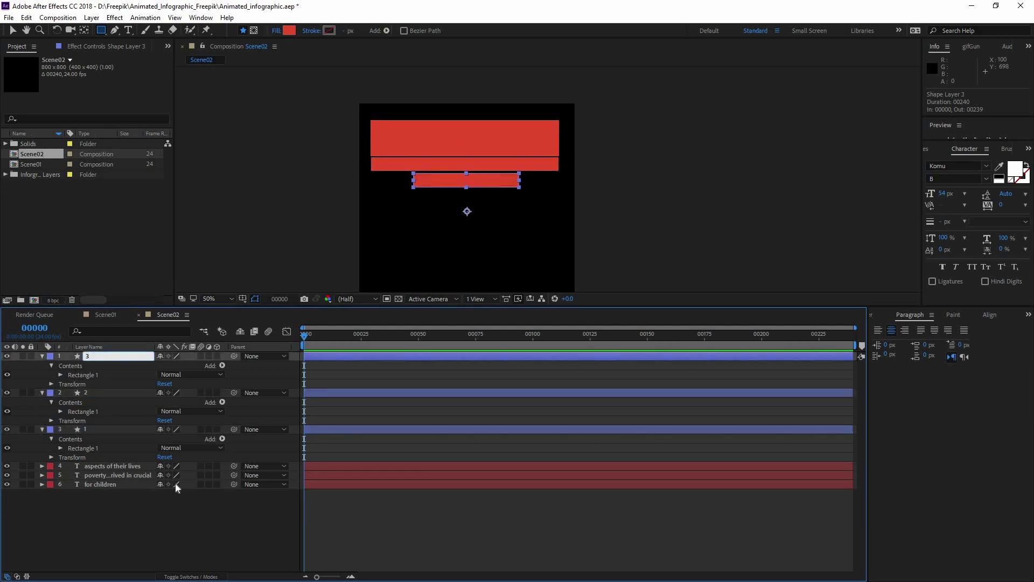
left_click(167, 505)
- Collapse the three shape layers, turn off their visibility, and hide them from the timeline as shy layers
left_click(42, 429)
left_click(42, 393)
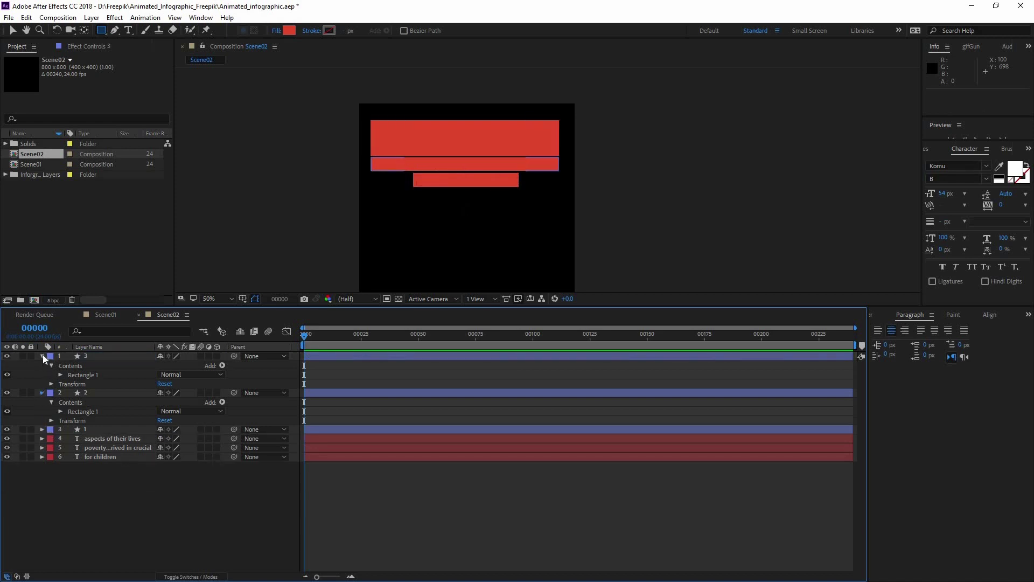
left_click(43, 356)
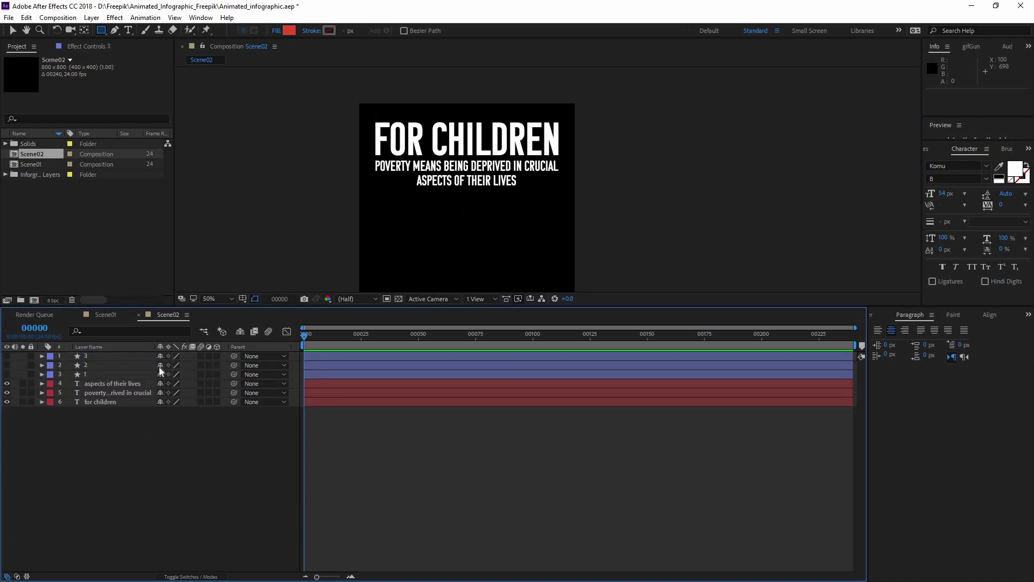
left_click(240, 331)
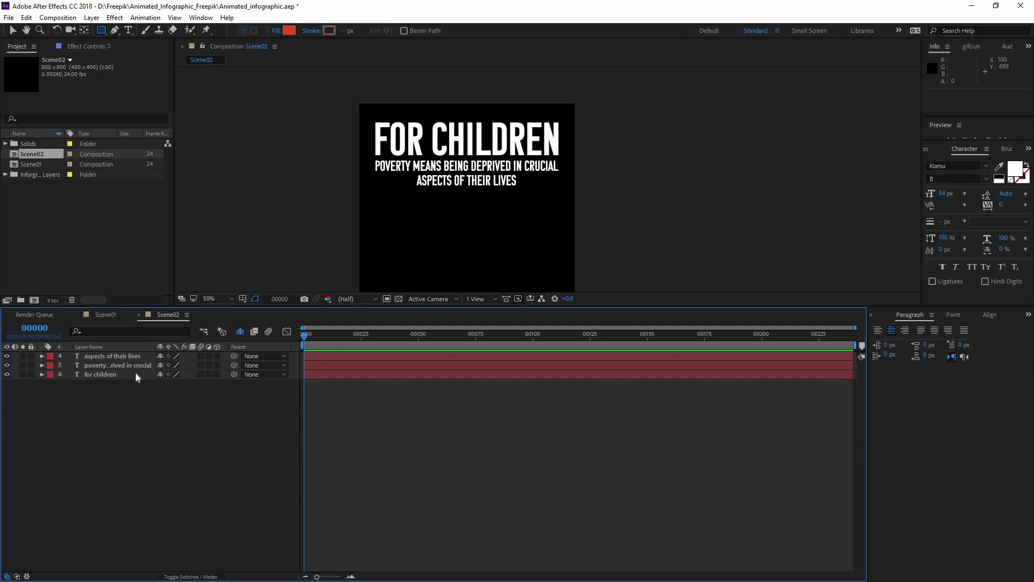
- Animate the Position of all three text layers from their current place at frame 0 to 176 px lower at frame 16
left_click(135, 373)
left_click(128, 357)
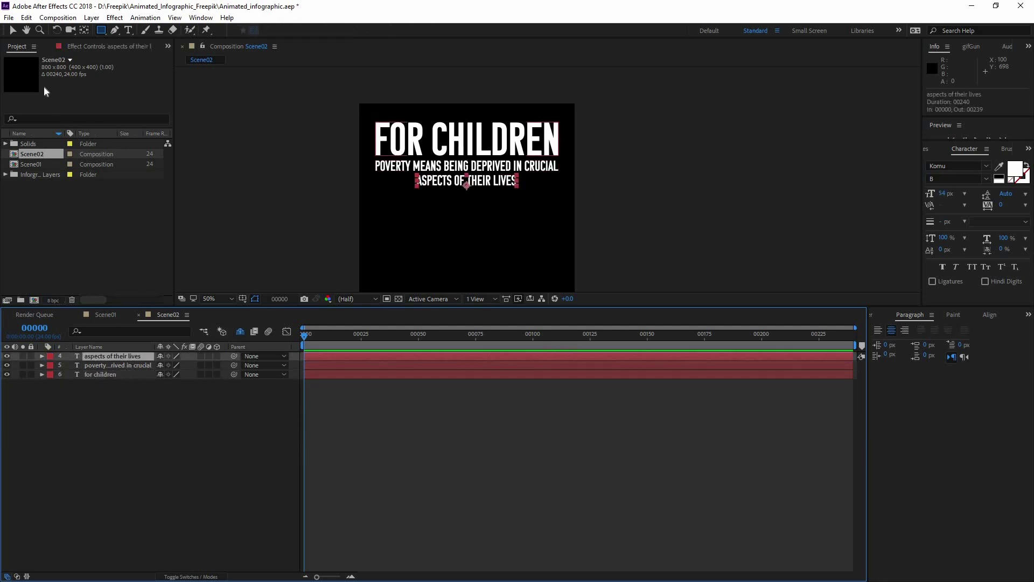
key("v")
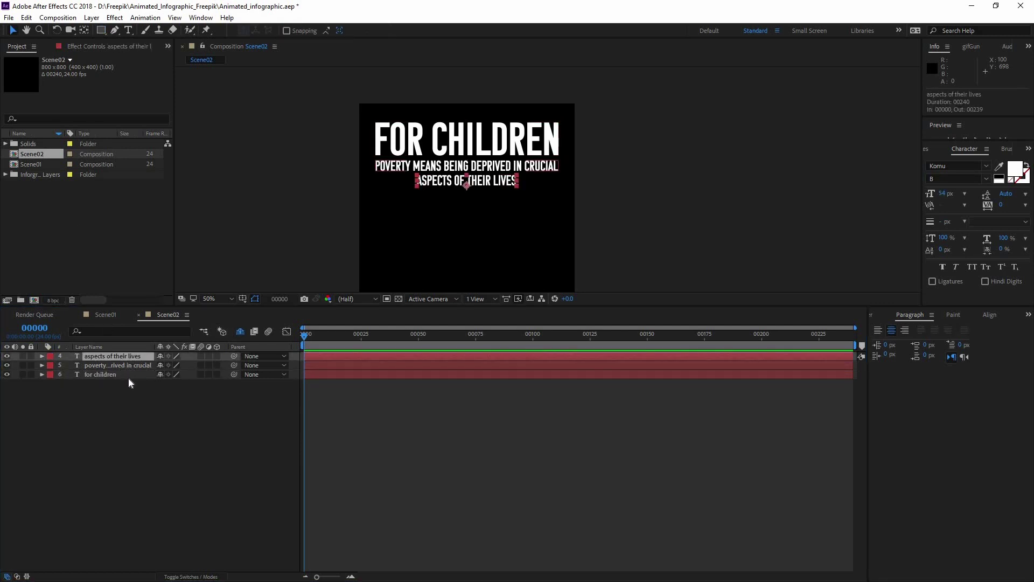
left_click(128, 376, "shift")
key("p")
left_click(69, 402)
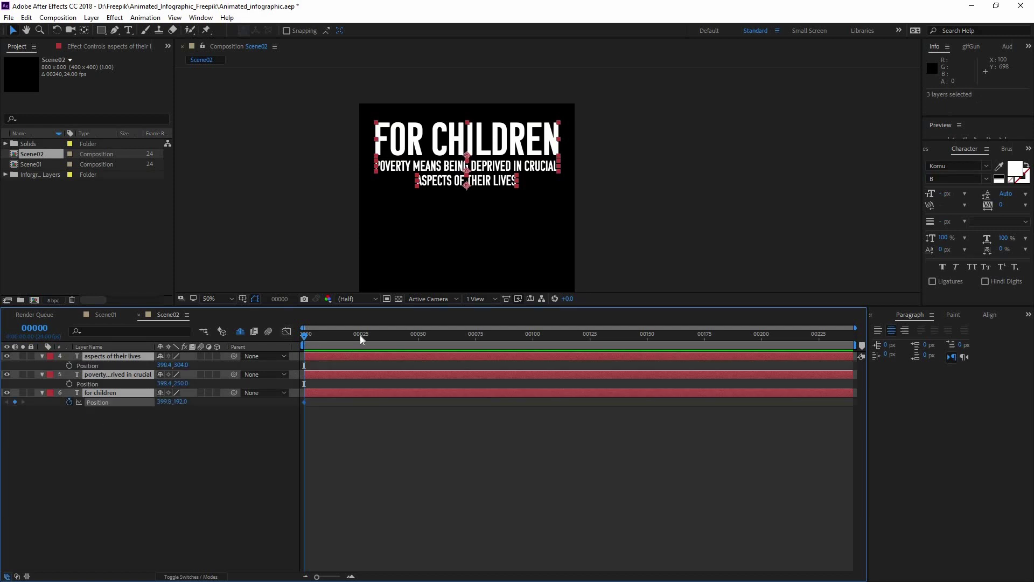
left_click_drag(347, 339, 340, 344)
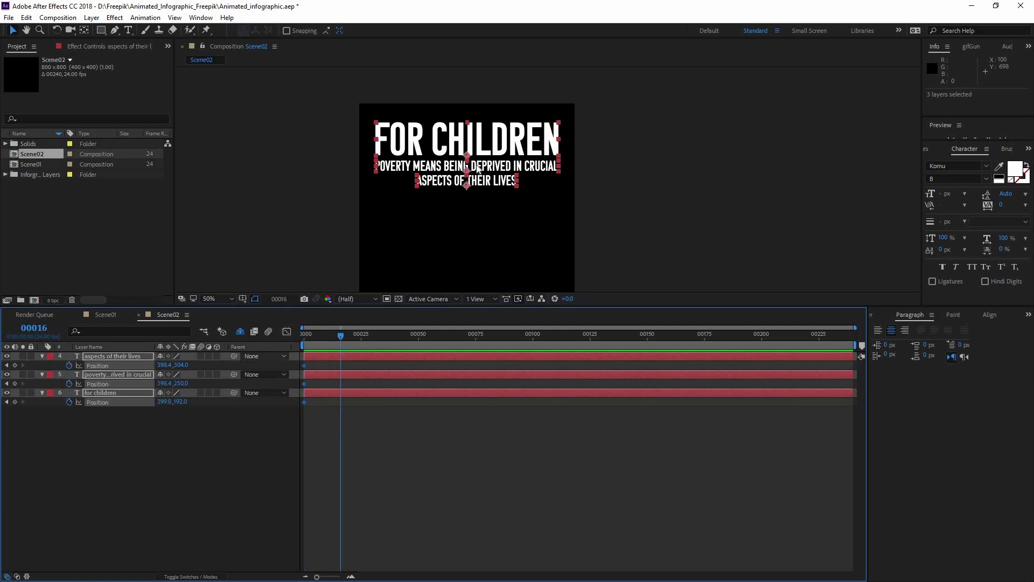
left_click_drag(481, 141, 477, 188)
- Apply Easy Ease to all the Position keyframes of the three text layers
left_click_drag(354, 412, 304, 367)
right_click(304, 365)
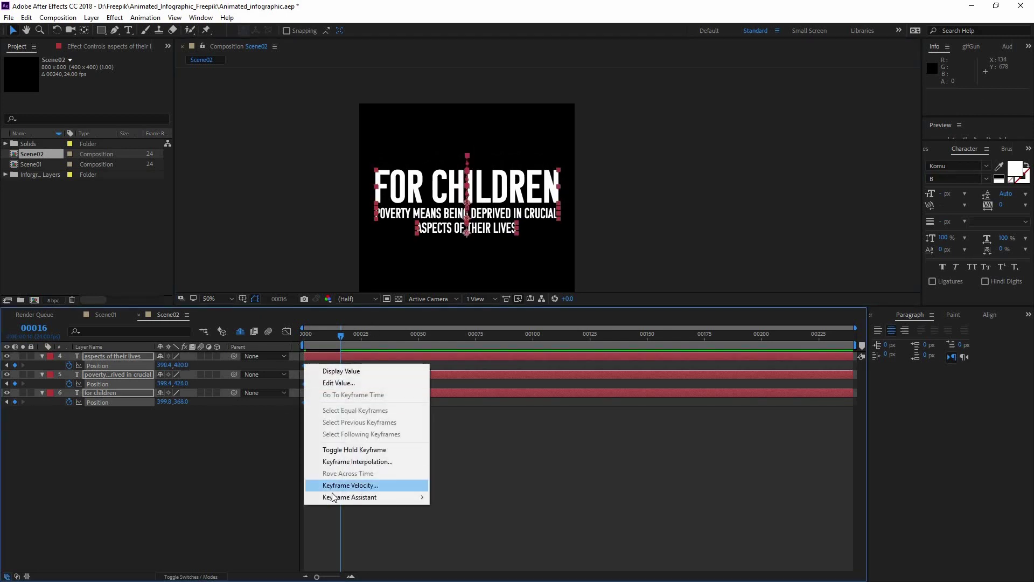
mouse_move(377, 496)
left_click(269, 426)
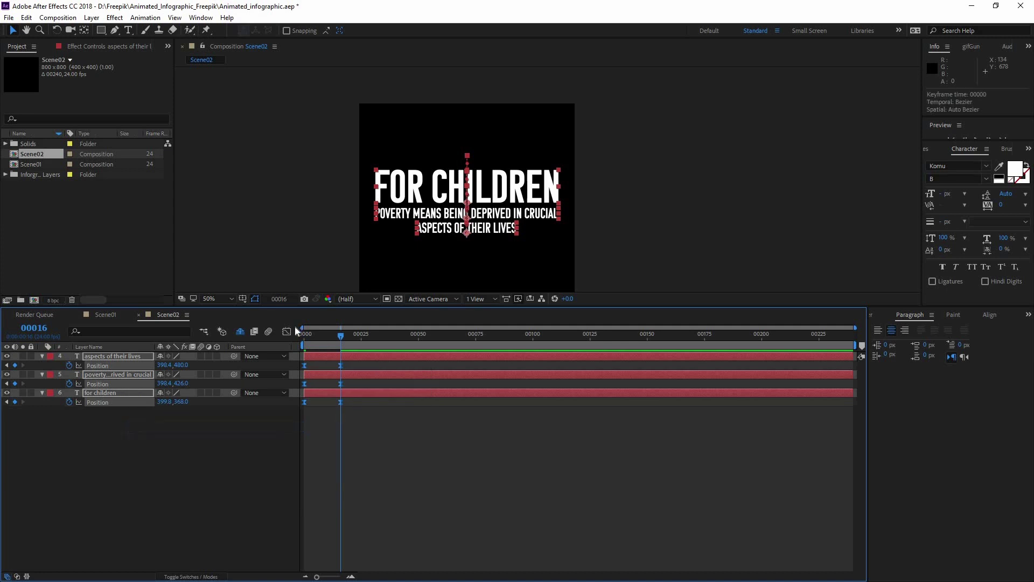
- Reshape the speed curve of the text layers' Position keyframes in the Graph Editor and preview the motion
key("shift+F3")
mouse_move(349, 532)
left_mouse_down()
mouse_move(302, 546)
mouse_move(333, 538)
left_mouse_up()
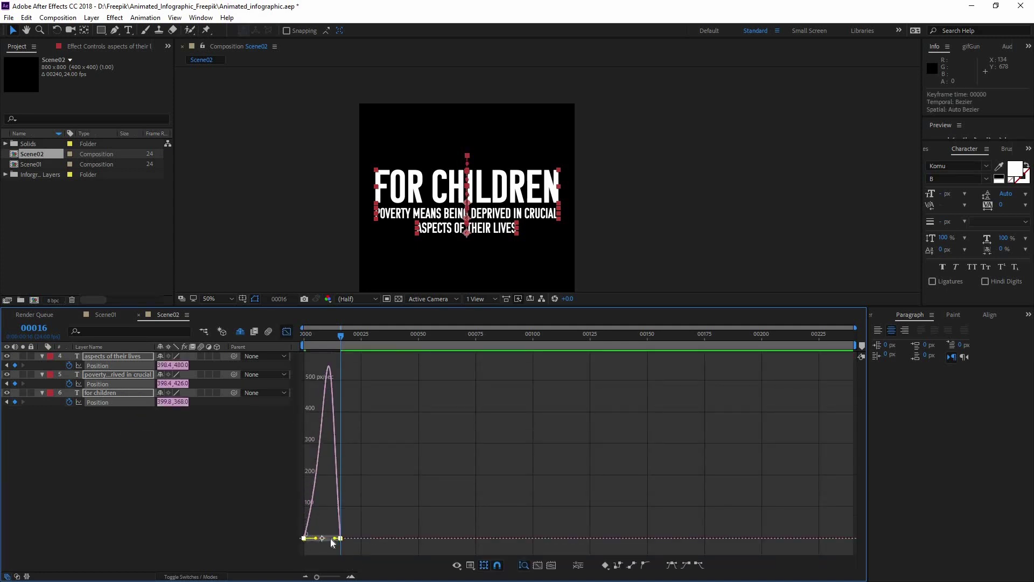
left_click(311, 334)
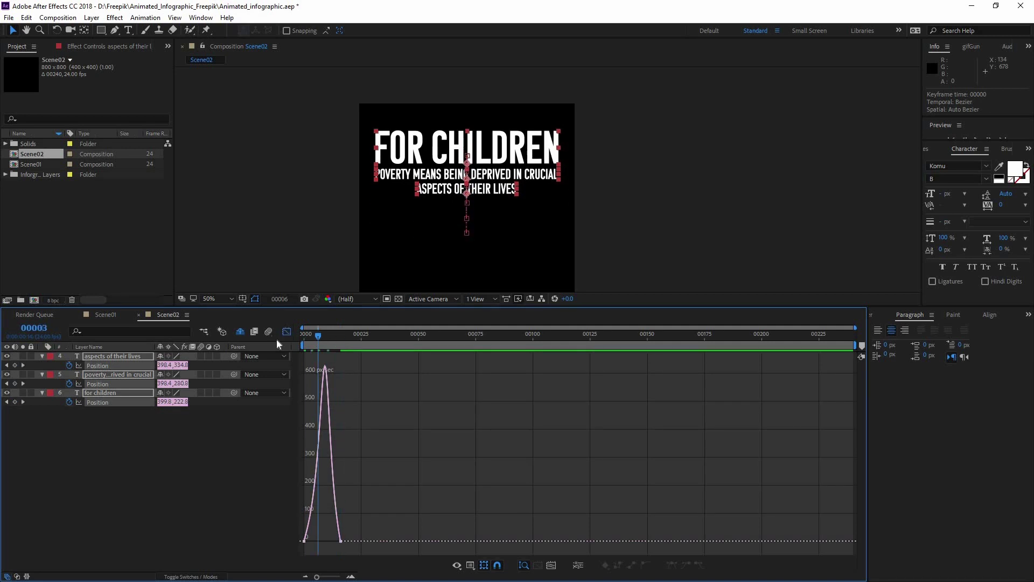
key("space")
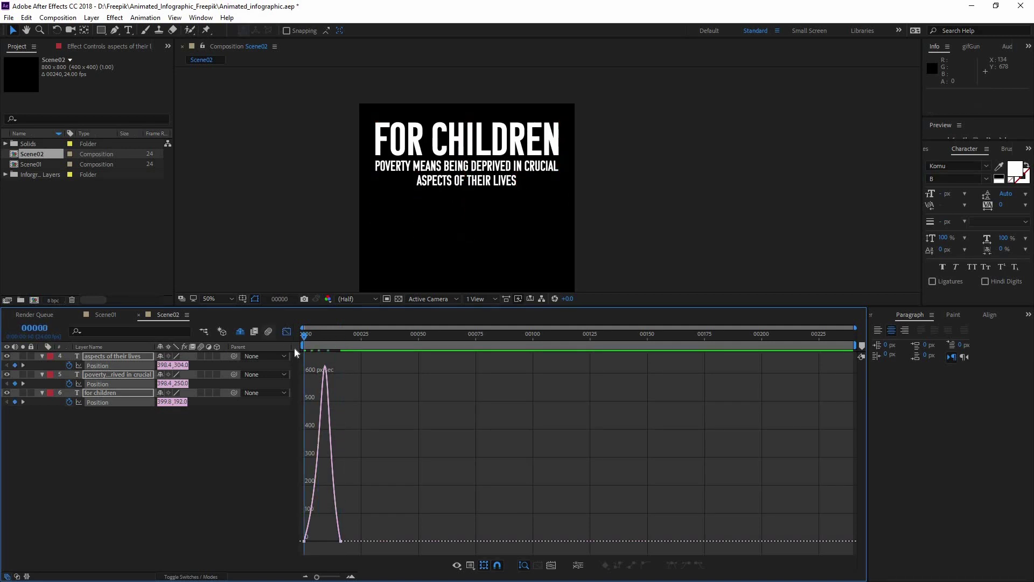
key("space")
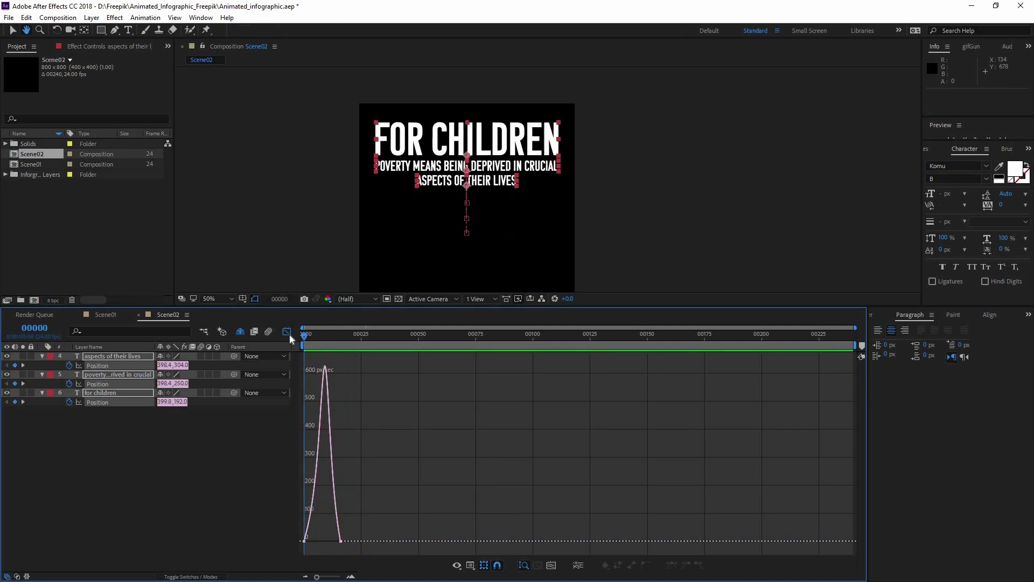
key("shift+F3")
- Time-reverse the Position keyframes of the three text layers so the lines move upward, and preview the animation
left_click_drag(340, 366, 339, 363)
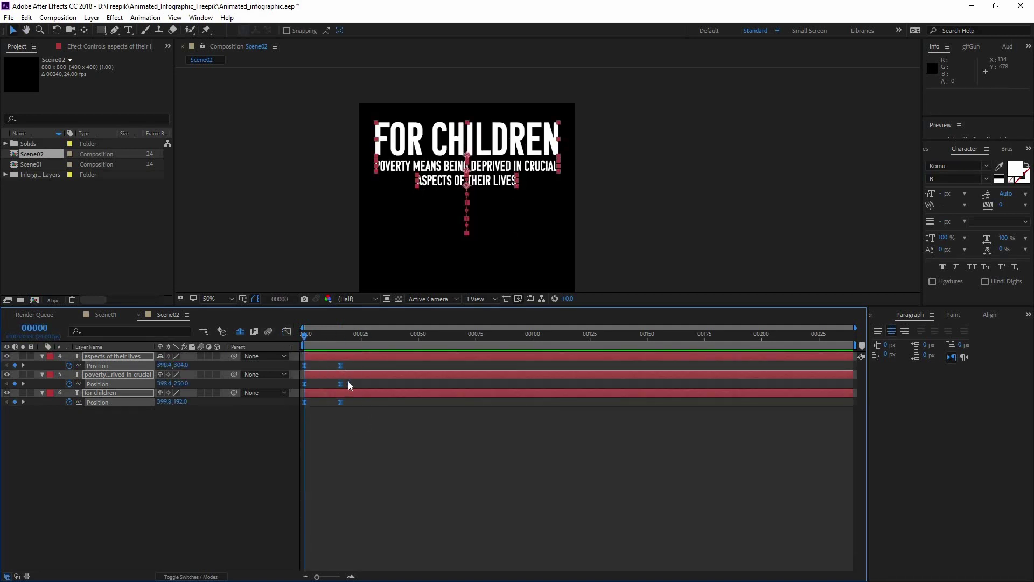
right_click(340, 364)
mouse_move(348, 495)
left_click(287, 496)
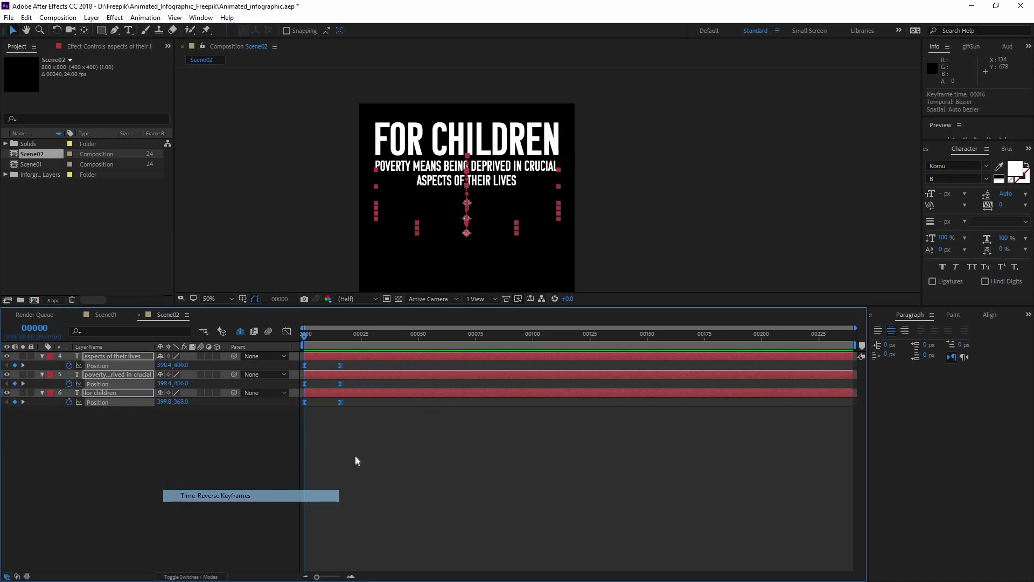
left_click(354, 450)
key("space")
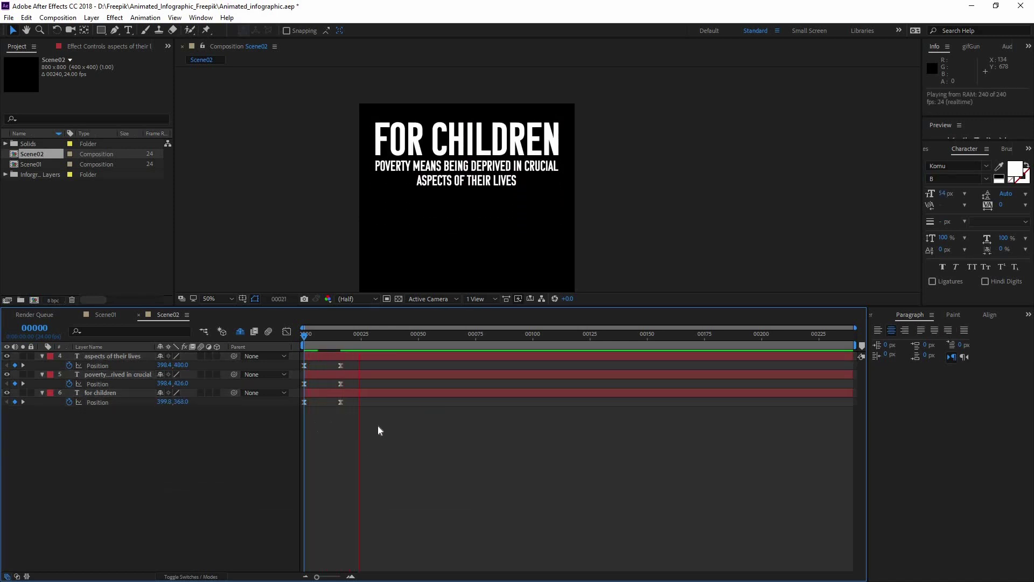
key("space")
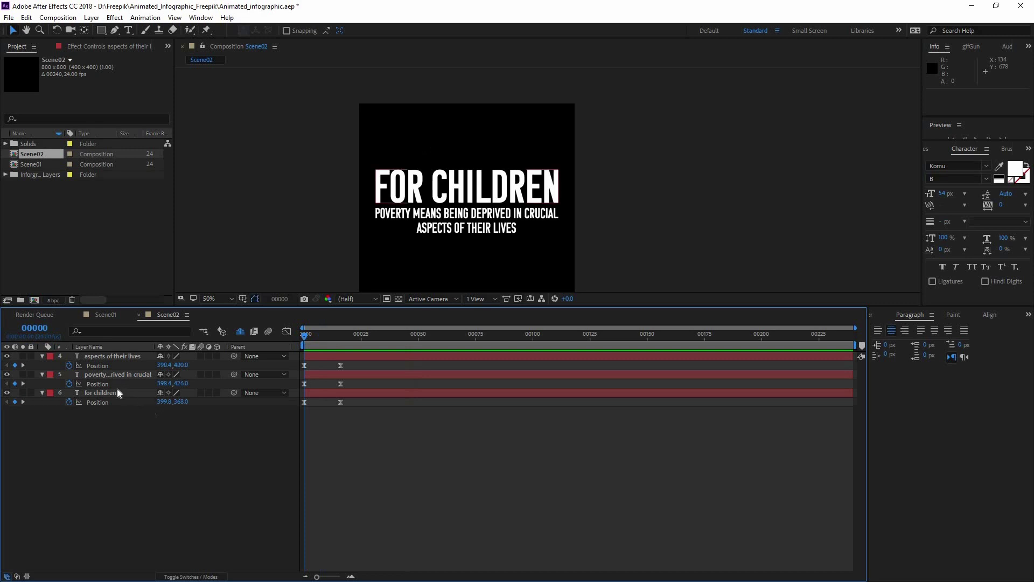
- Apply the Set Matte effect to the "for children" layer, taking the matte from shape layer 1
left_click(118, 384)
key("ctrl+Down")
left_click(932, 150)
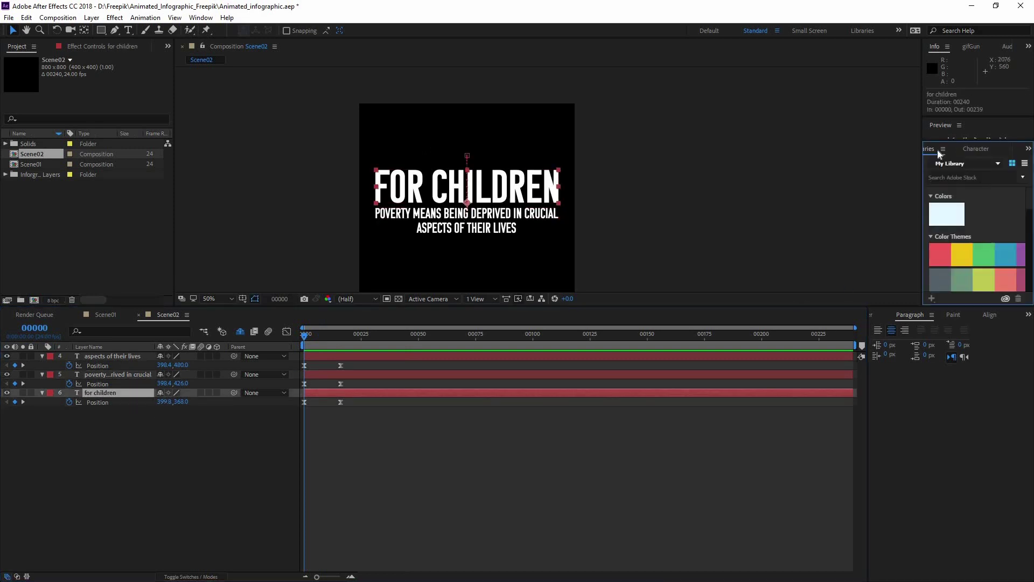
type("slider")
key("BackSpace")
key("BackSpace")
key("BackSpace")
key("BackSpace")
key("BackSpace")
key("BackSpace")
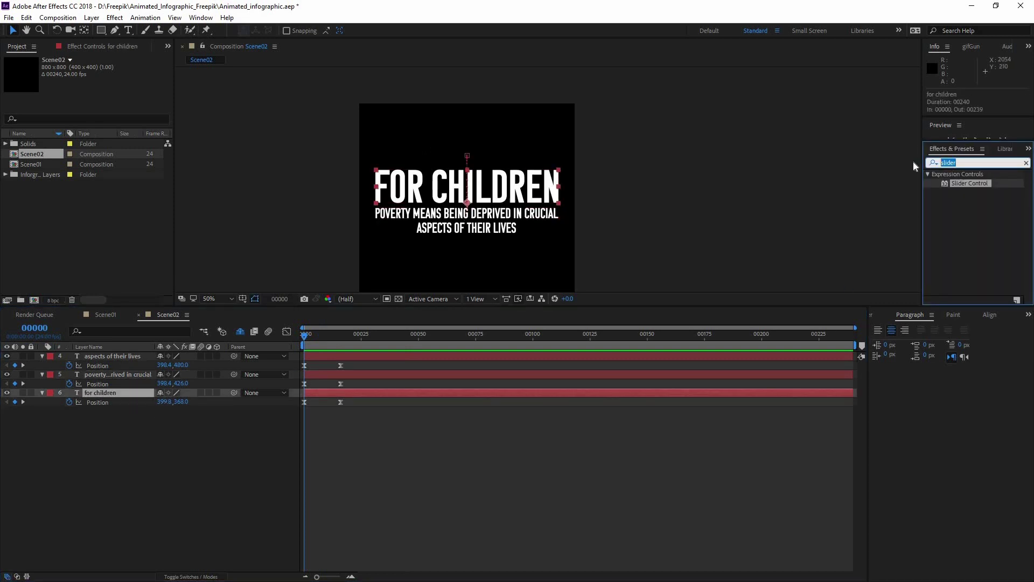
type("set")
left_click_drag(779, 297, 115, 393)
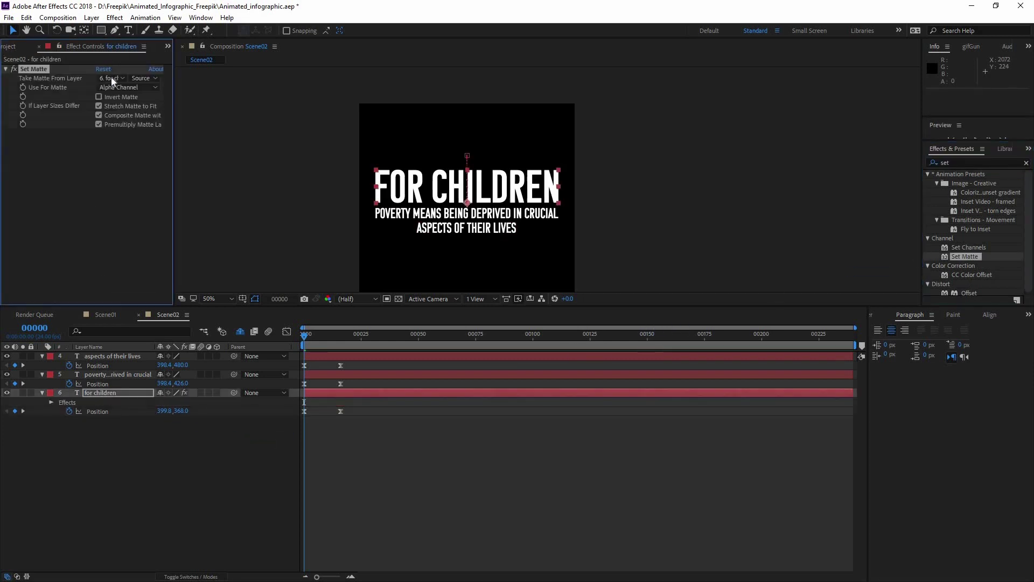
left_click(112, 78)
key("Return")
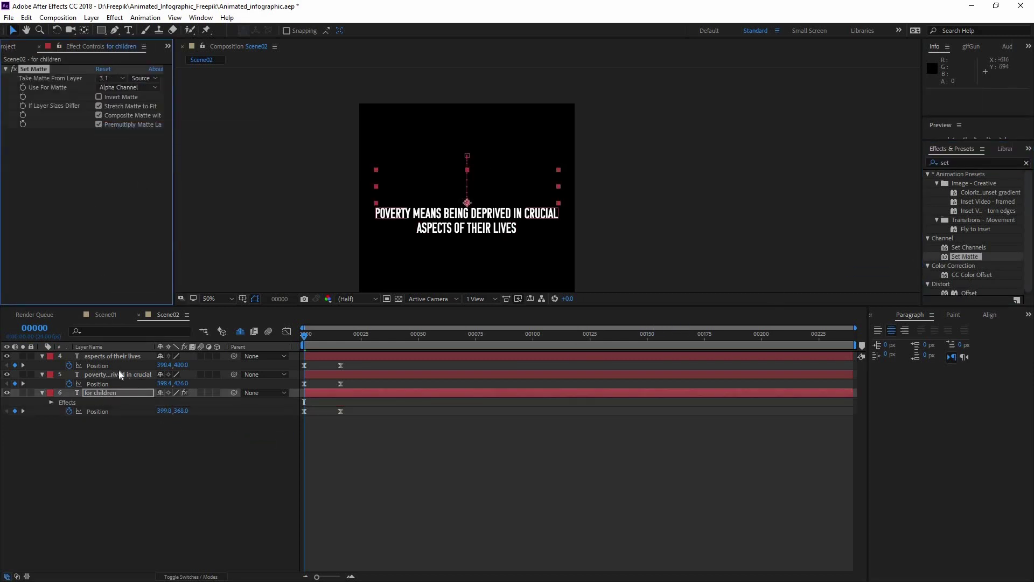
- Copy the Set Matte effect from "for children" onto the poverty and "aspects of their lives" text layers
left_click(117, 373)
left_click(108, 393)
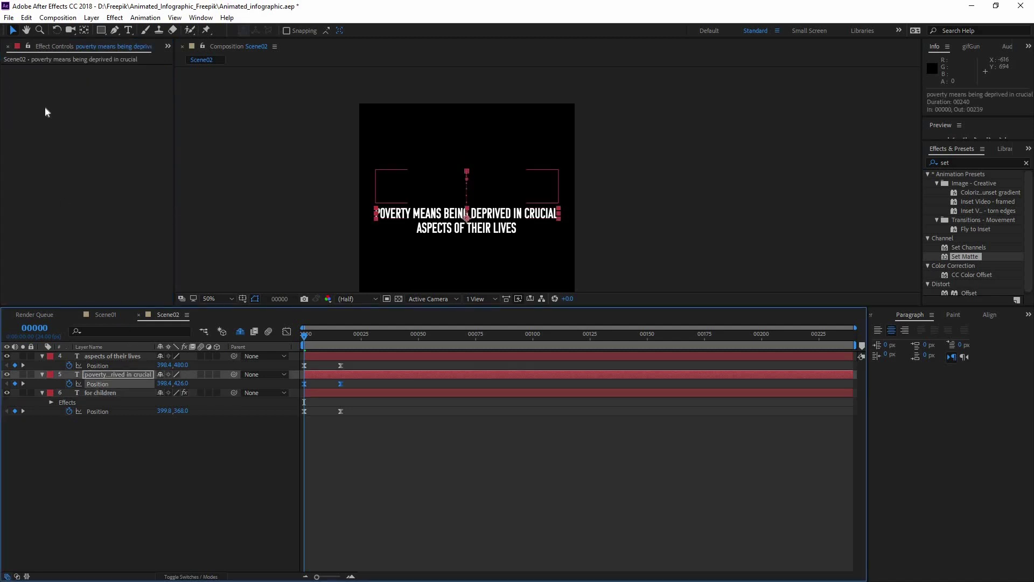
left_click(93, 151)
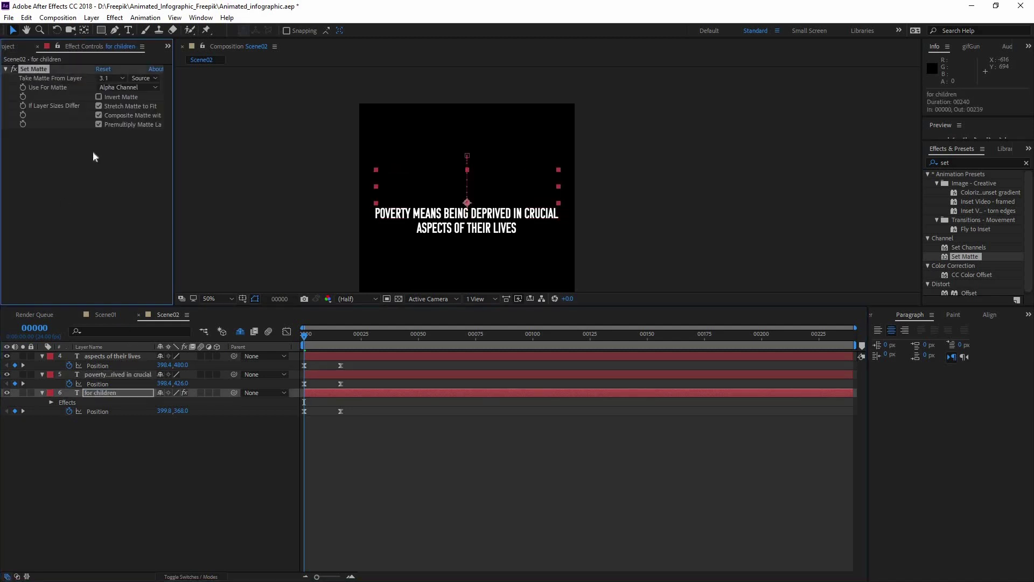
left_click(117, 374)
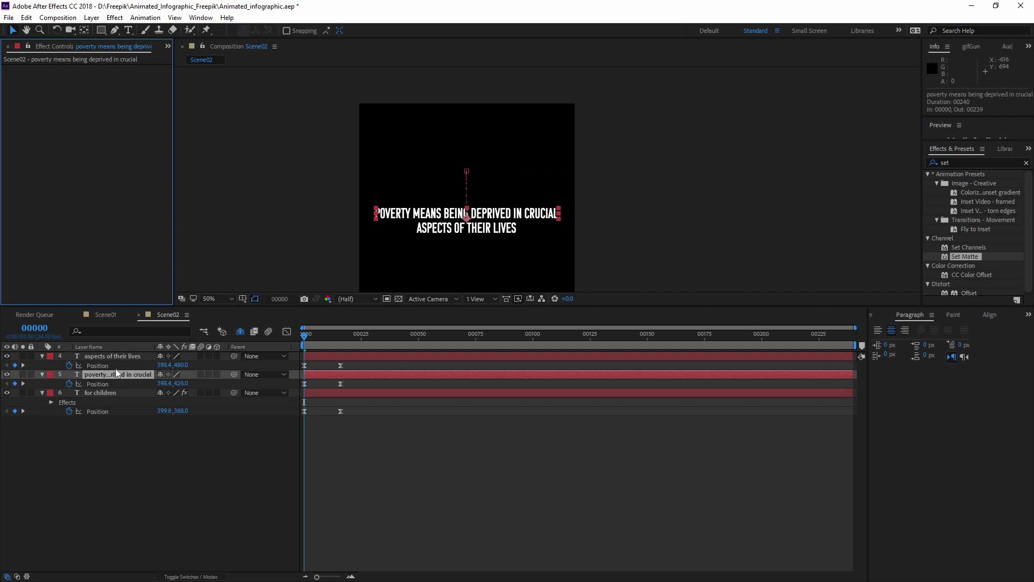
key("ctrl+v")
left_click(105, 357)
key("ctrl+v")
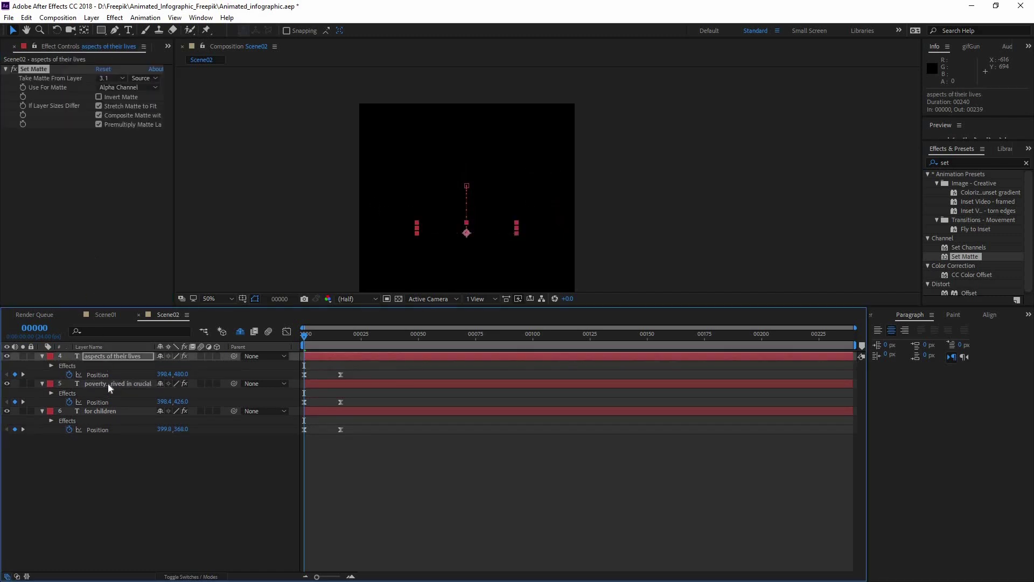
- Set the Set Matte source to shape layer 2 for the poverty line and shape layer 3 for "aspects of their lives"
key("ctrl+Down")
left_click(111, 79)
left_click(111, 114)
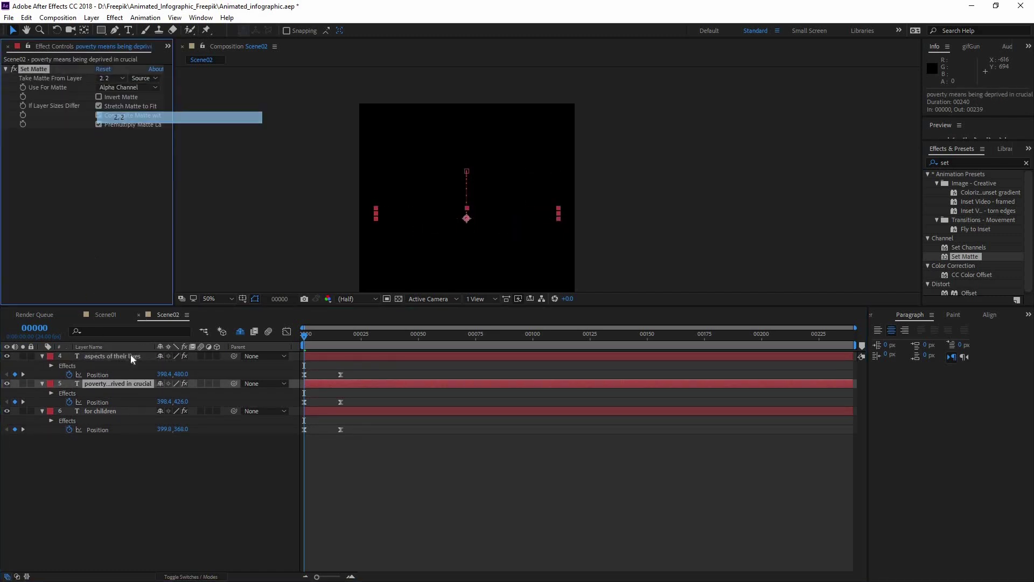
key("ctrl+Up")
left_click(118, 78)
left_click(121, 105)
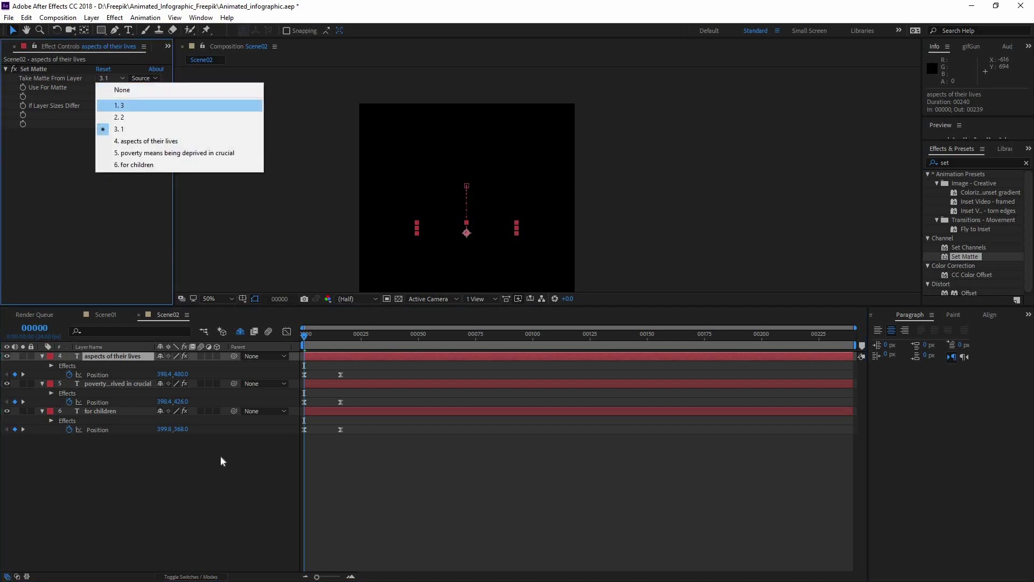
- Preview the text reveal from the first frame to check the three matted lines
left_click(240, 460)
key("space")
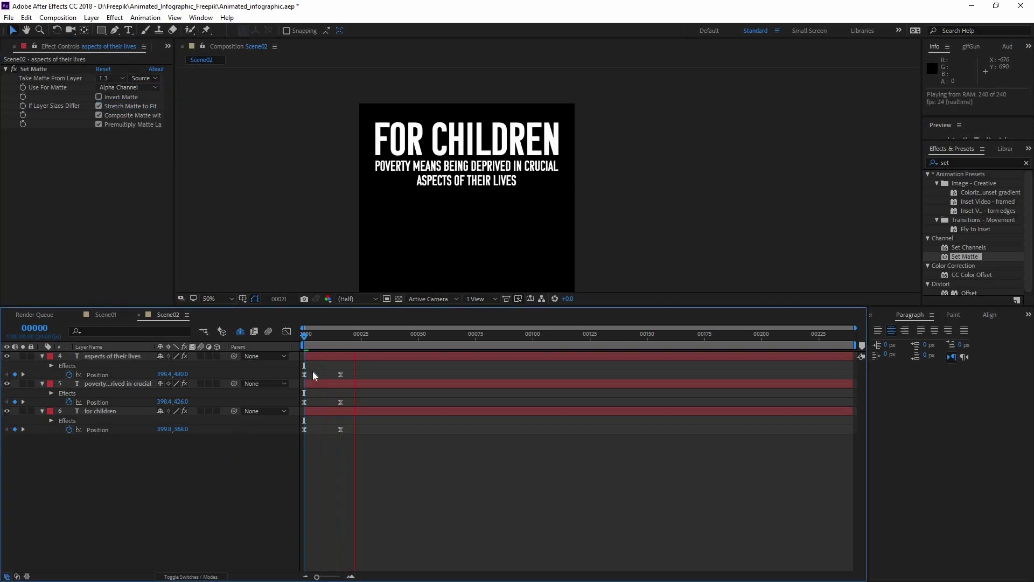
key("space")
left_click(304, 337)
key("space")
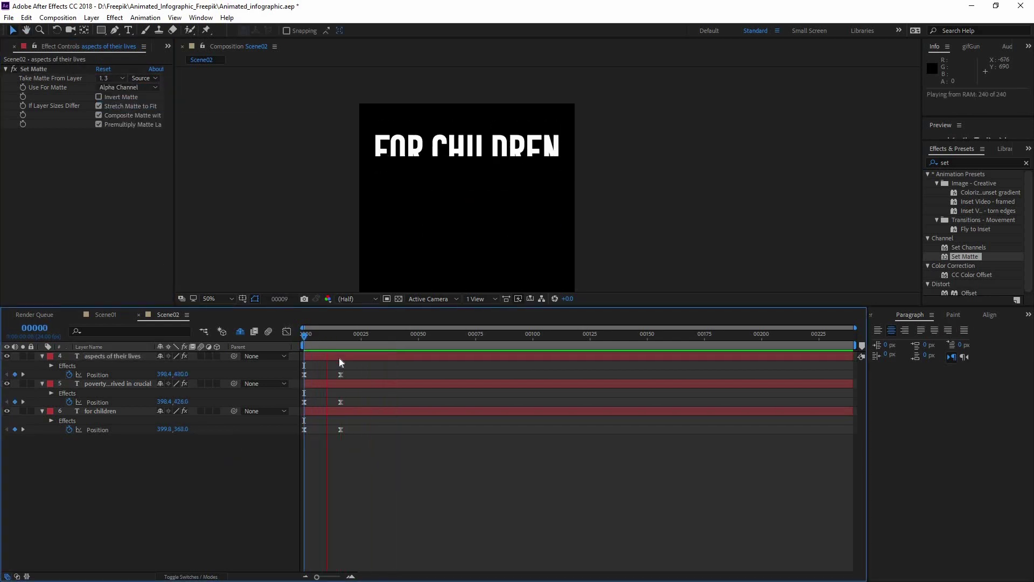
key("space")
- Stagger the poverty and "aspects of their lives" layers a few frames apart after "for children", and preview the timing
left_click_drag(319, 387, 346, 357)
key("space")
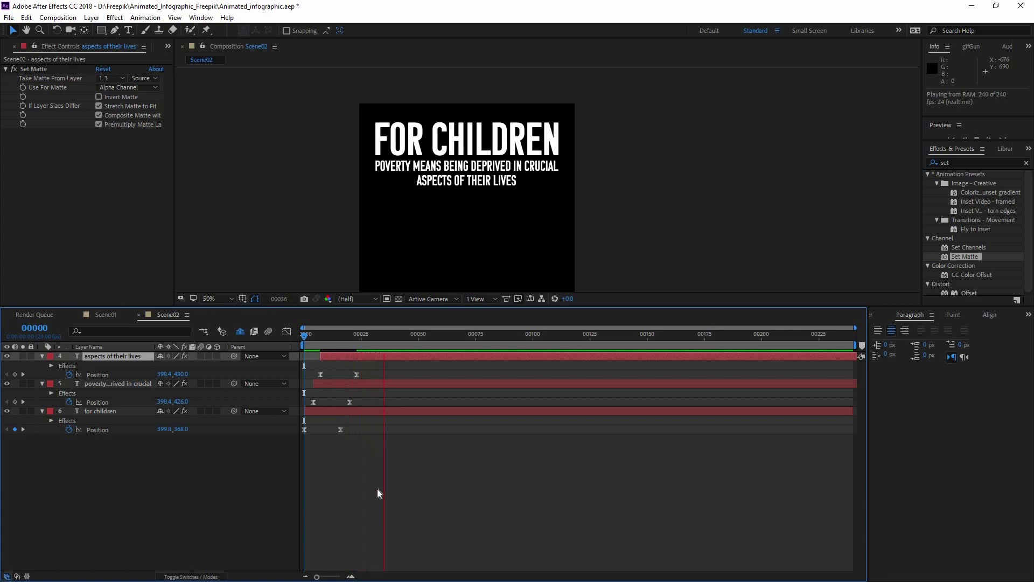
key("space")
scroll(551, 248, "down", 1)
scroll(551, 248, "up", 1)
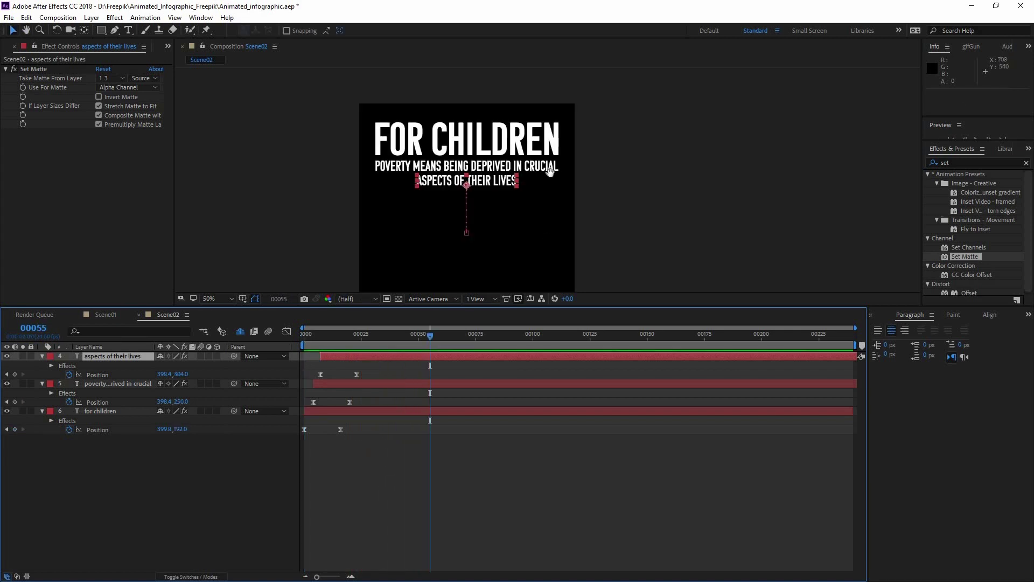
- Create an 800 × 800 px solid in Scene02, sampling its colour from the red label of the text layers
left_click_drag(545, 273, 539, 231)
scroll(522, 241, "down", 2)
key("F2")
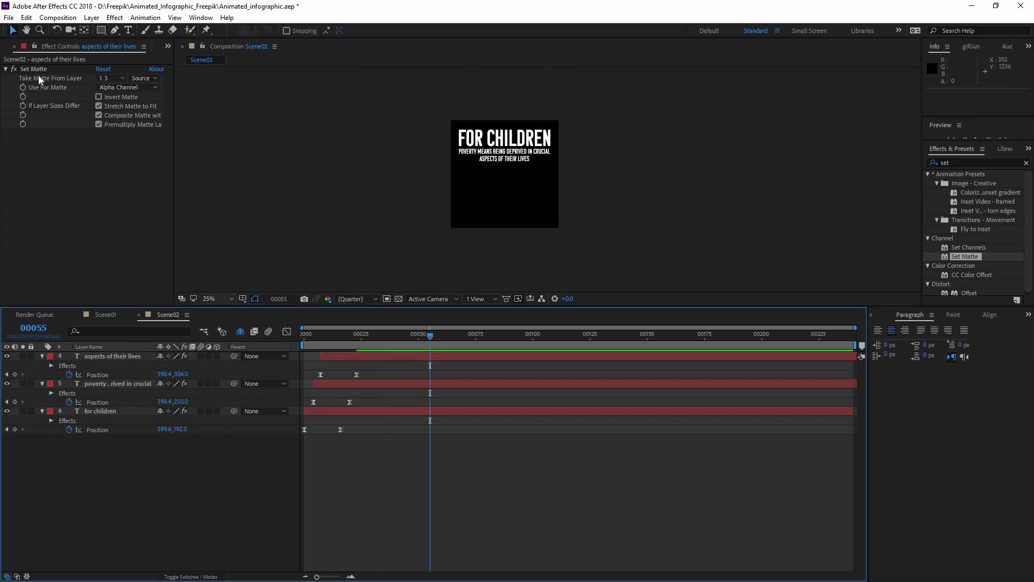
left_click(7, 47)
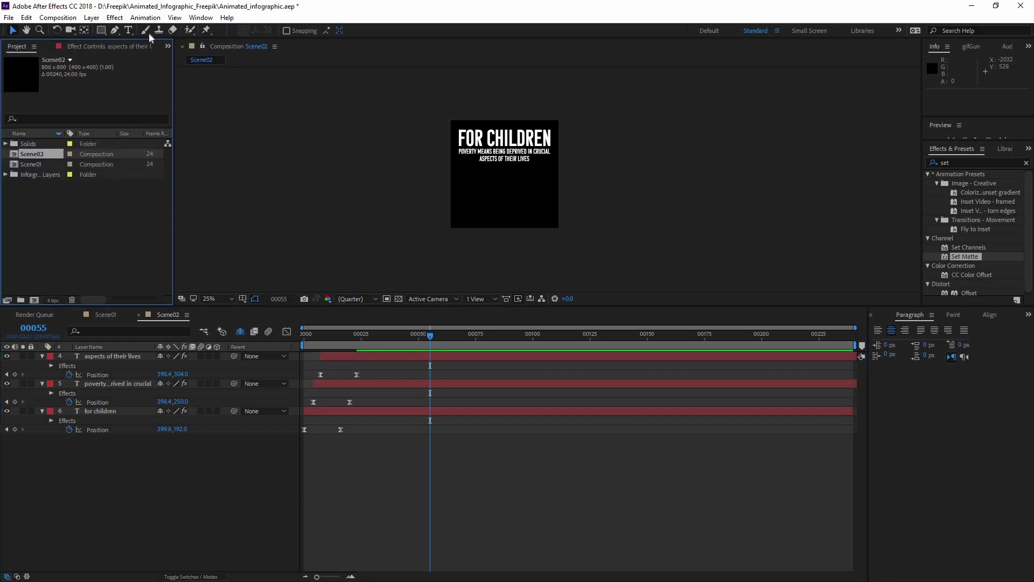
left_click(91, 18)
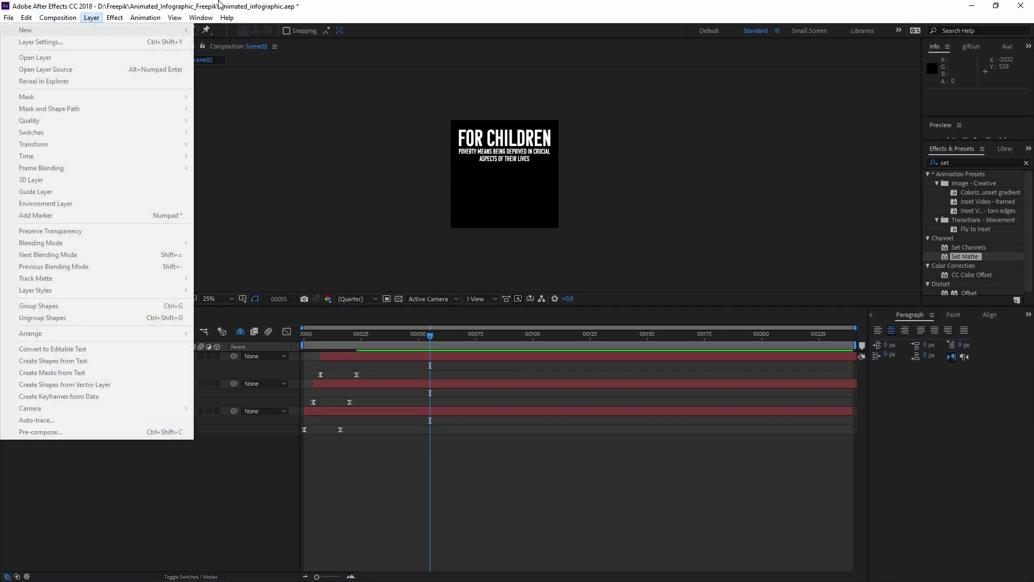
left_click(288, 455)
left_click(159, 330)
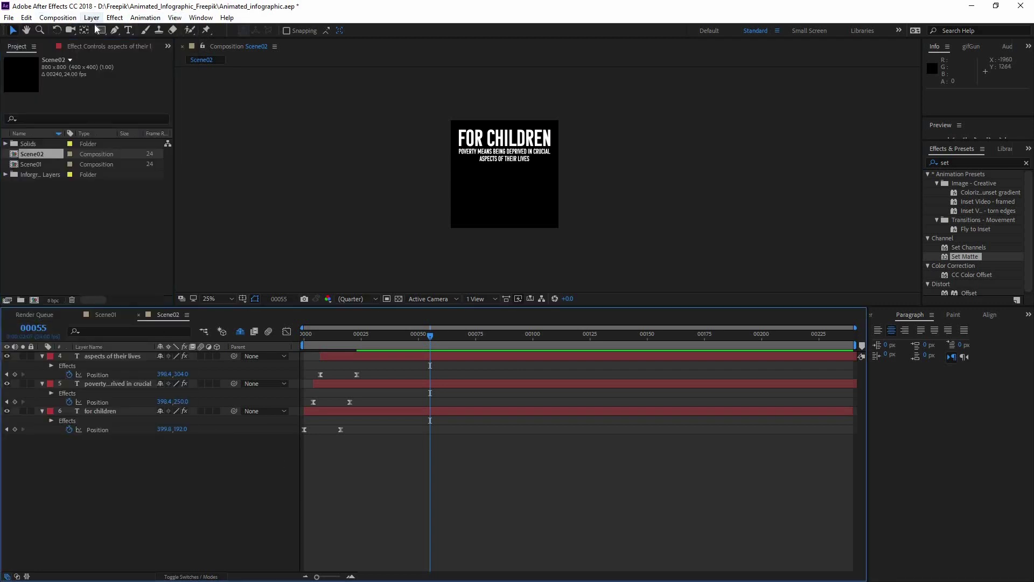
left_click(91, 18)
mouse_move(22, 28)
left_click(222, 42)
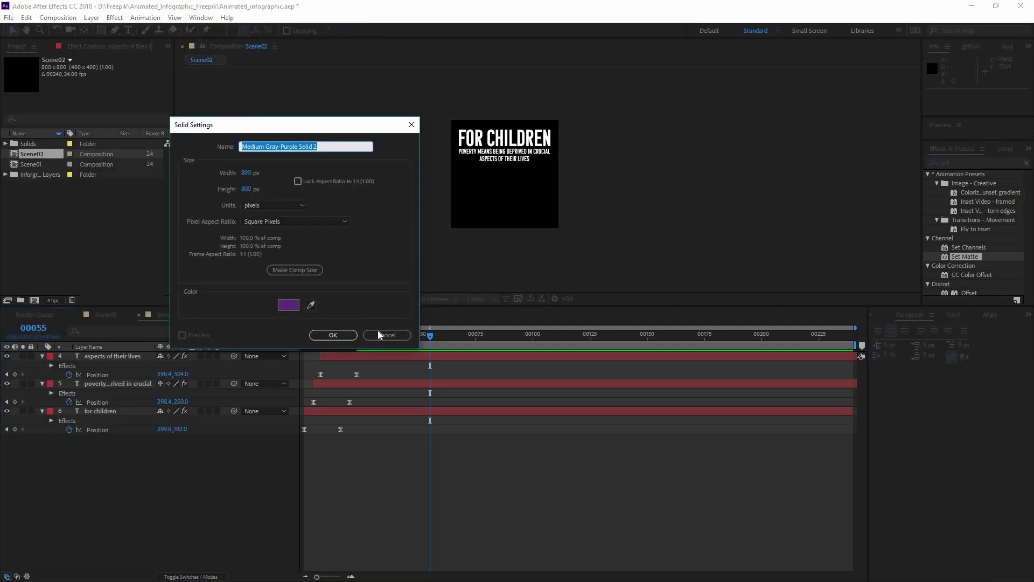
left_click(311, 305)
left_click(51, 356)
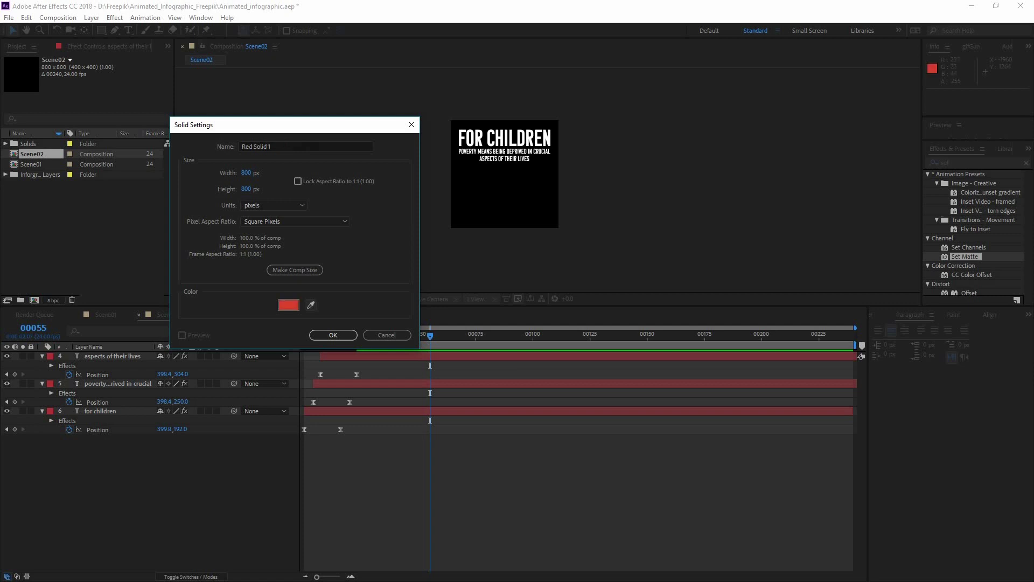
left_click(338, 338)
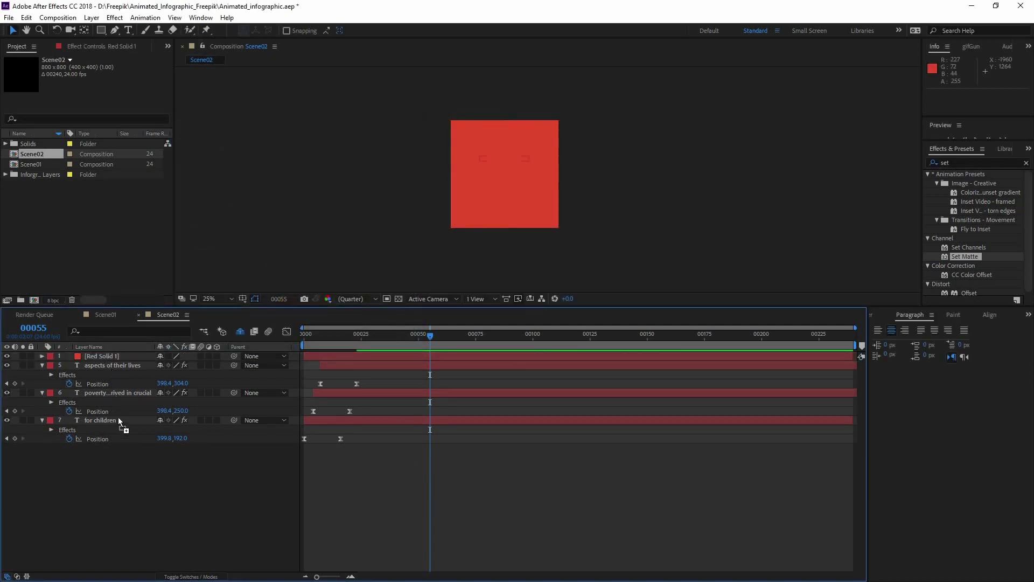
- Move the red solid beneath the "for children" layer as the background and mark it shy to hide it in the timeline
left_click_drag(118, 417, 30, 437)
left_click(30, 438)
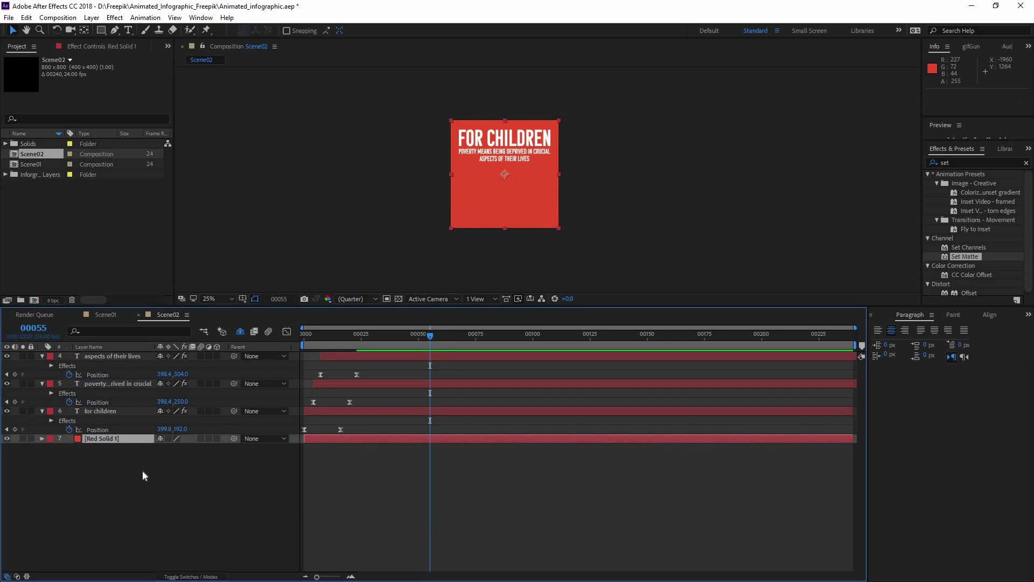
left_click(161, 439)
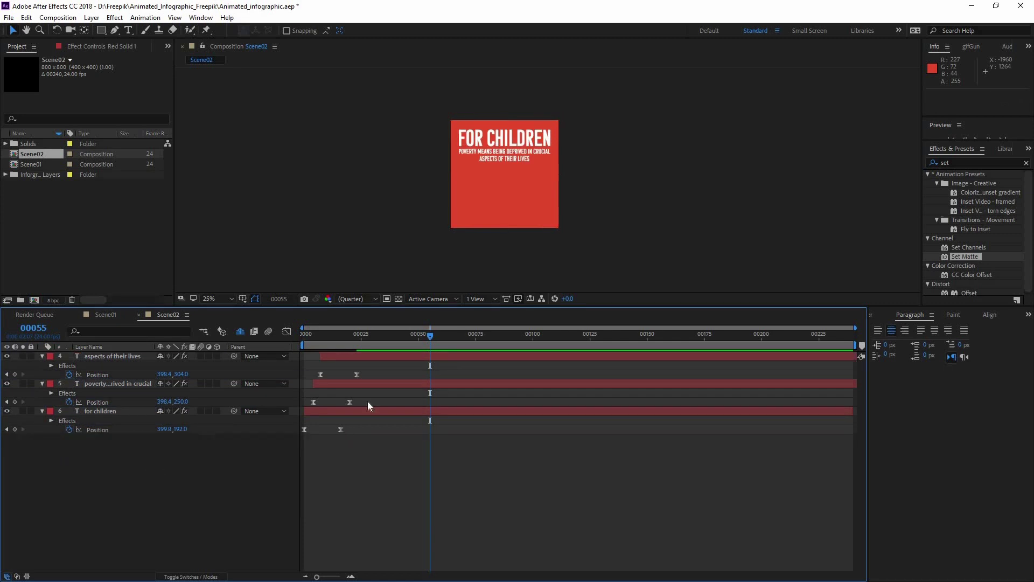
- Find the Kid artwork in the Inforgraphic Layers folder and add it to Scene02 just beneath the text layers
left_click(6, 174)
left_click(44, 185)
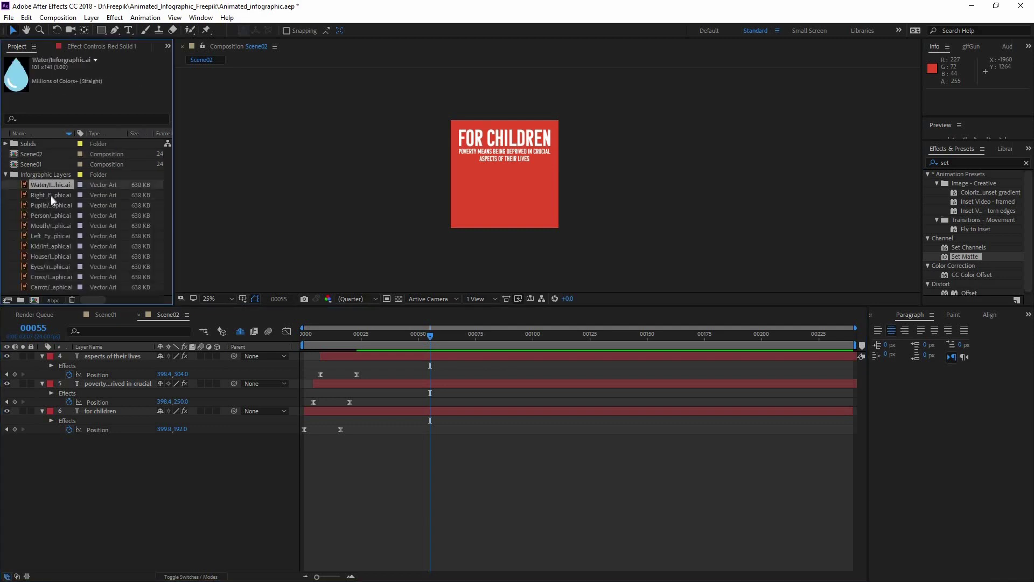
left_click(50, 206)
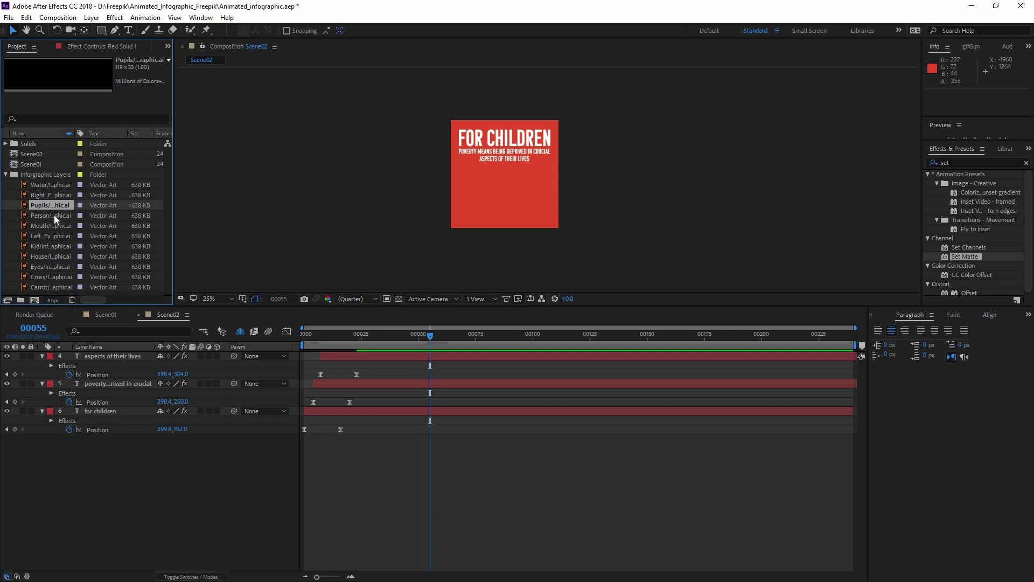
left_click(54, 215)
left_click(52, 223)
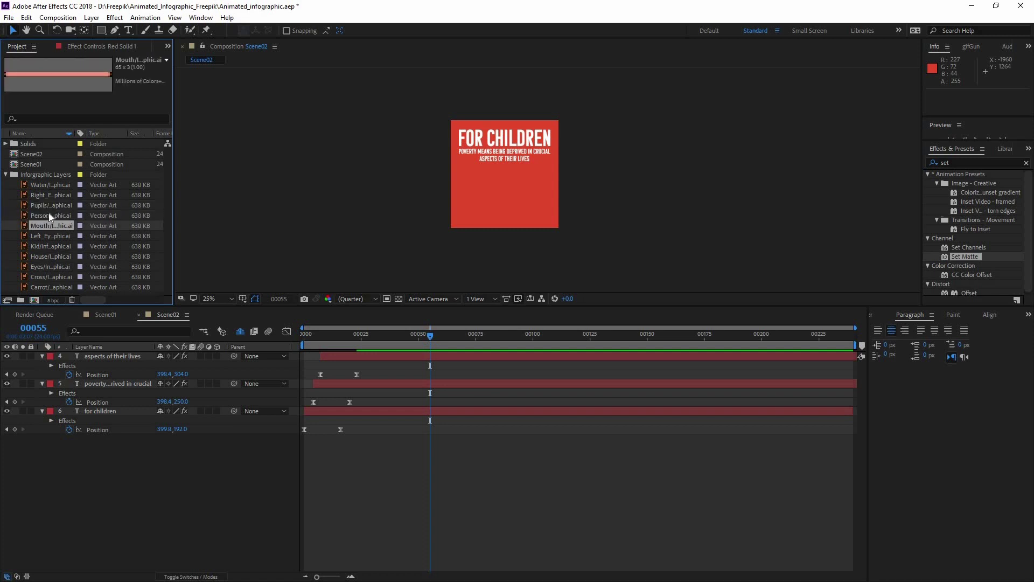
left_click(48, 213)
left_click(49, 225)
left_click(47, 235)
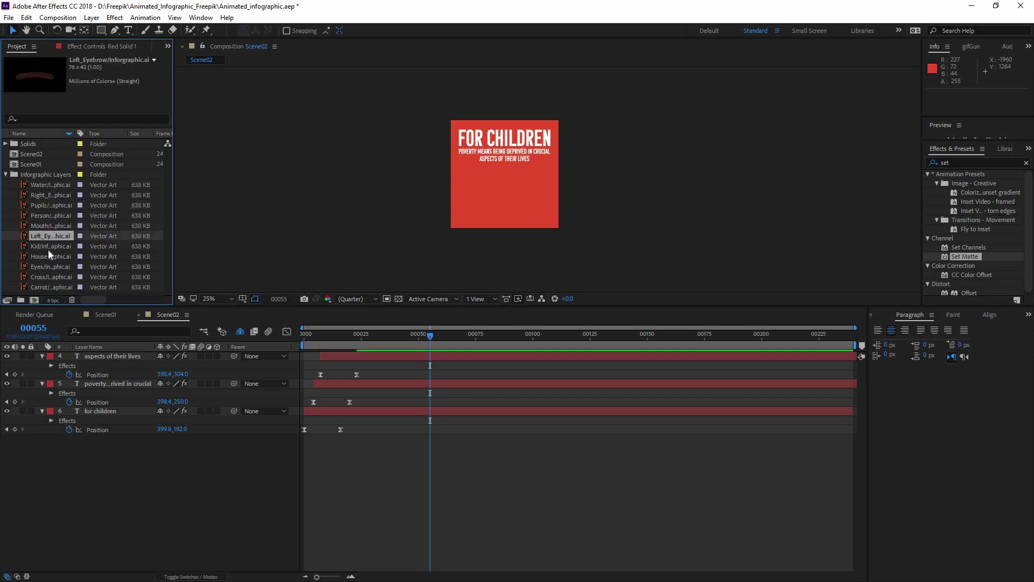
left_click(47, 248)
left_click(48, 253)
left_click_drag(47, 245, 82, 421)
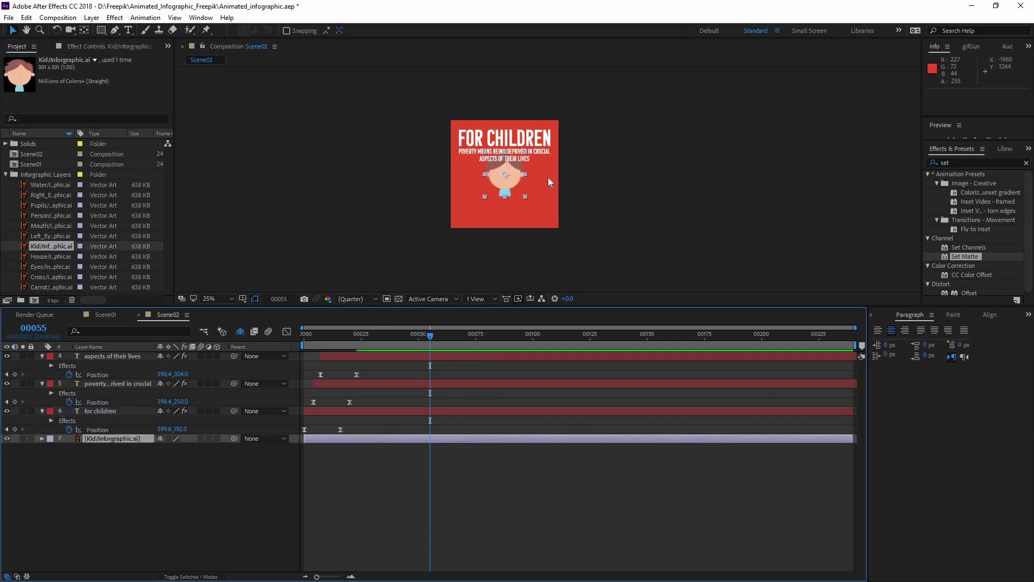
scroll(548, 179, "up", 1)
left_click_drag(489, 176, 492, 195)
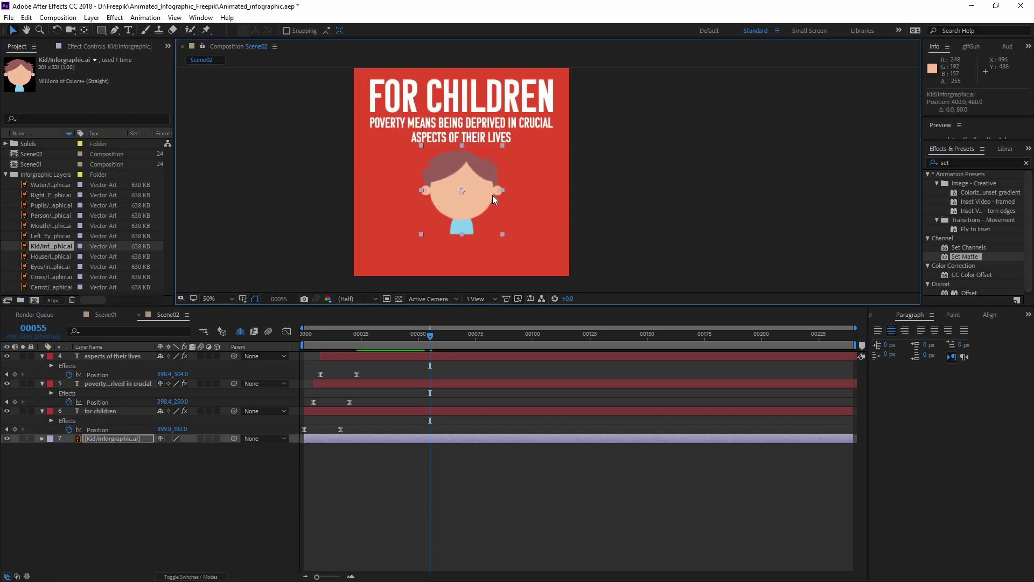
key("ctrl+z")
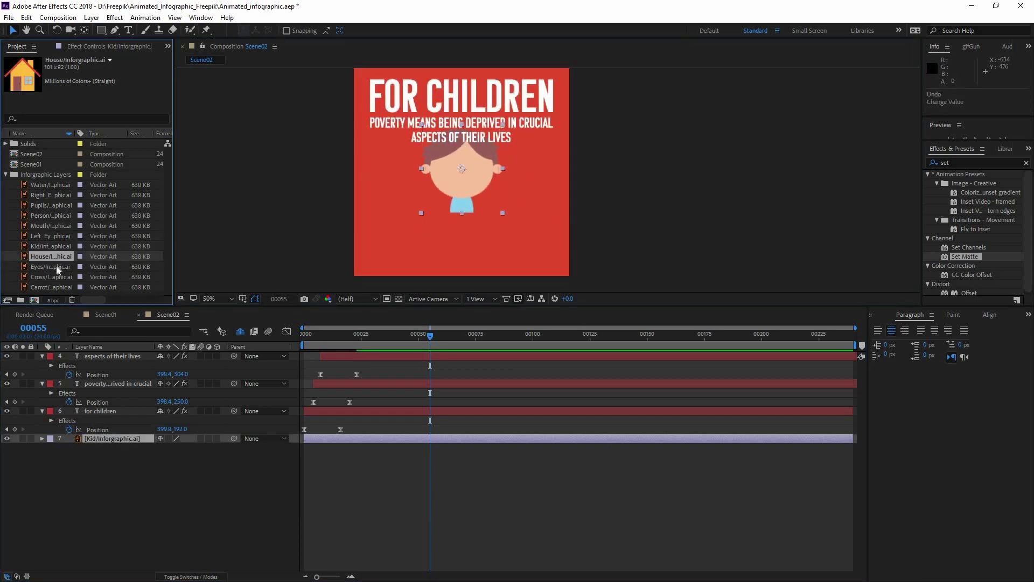
- Add the Eyes artwork above the Kid layer and the Pupils artwork above the eyes, both beneath the text layers
left_click_drag(54, 266, 80, 426)
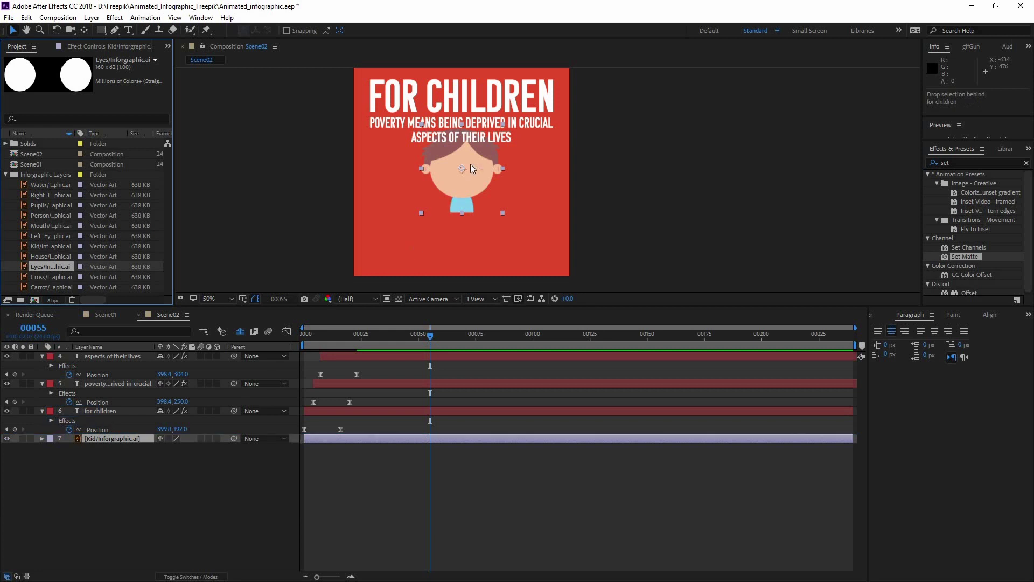
key("period")
left_click(56, 277)
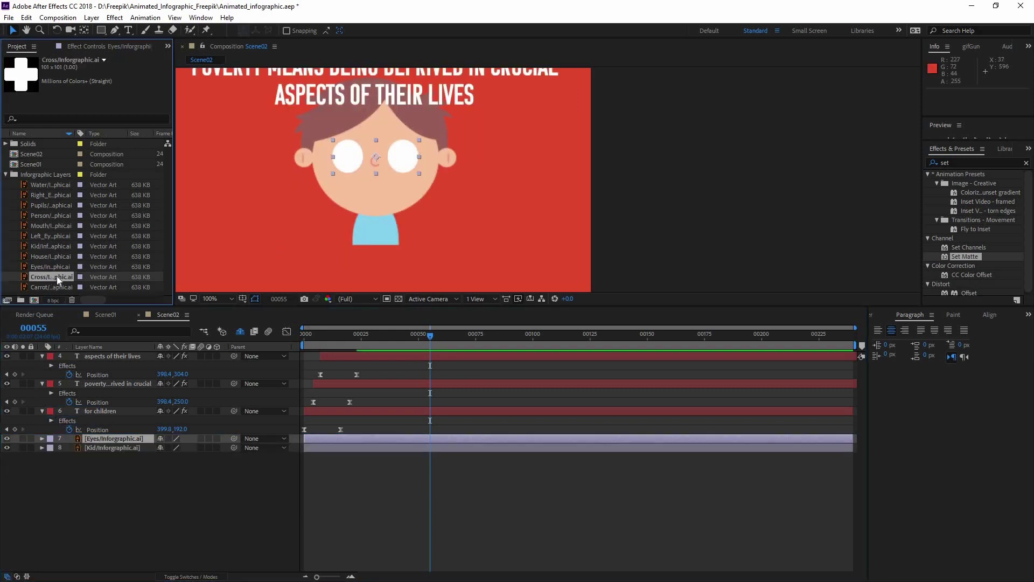
left_click(53, 266)
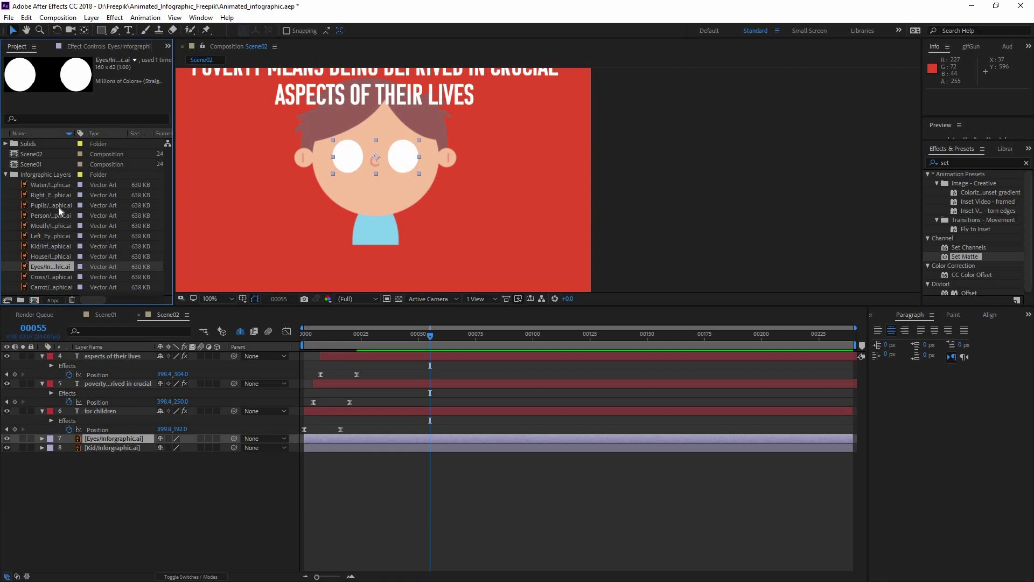
left_click_drag(59, 206, 117, 412)
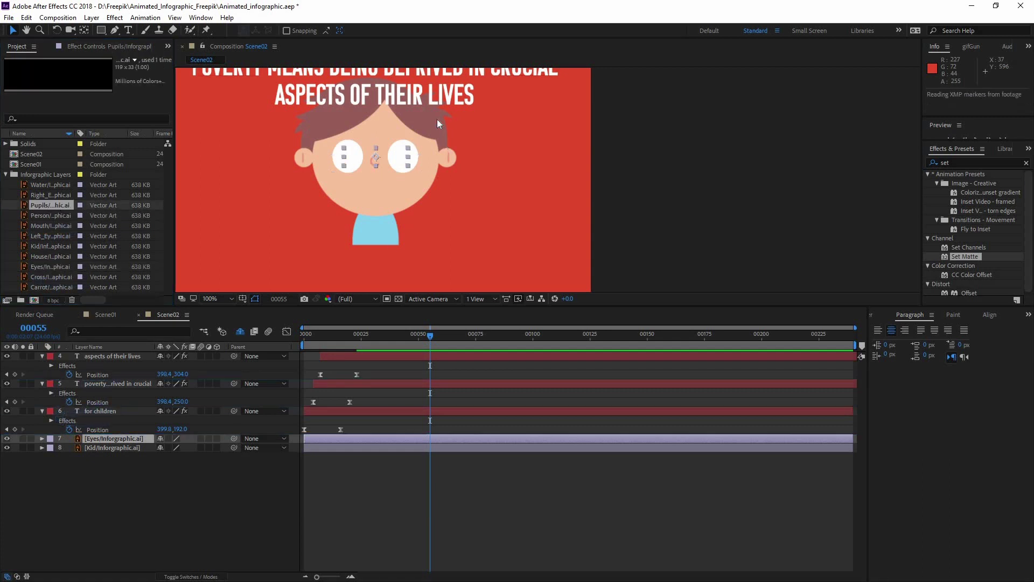
- Add the Right_Eyebrow artwork above the Pupils layer and place it over the right-hand eye at about 454, 353
left_click_drag(39, 193, 89, 425)
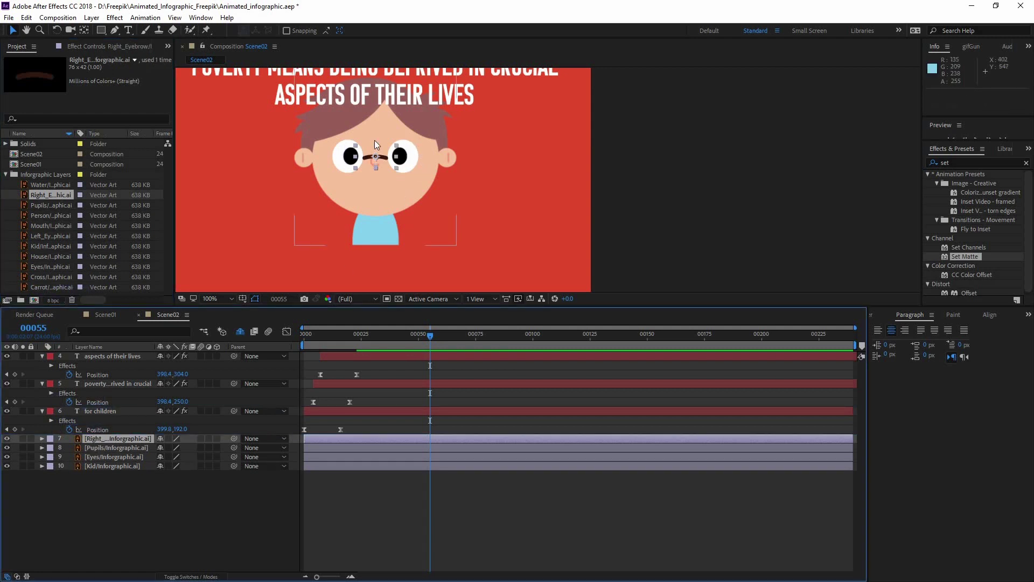
key("period")
left_click_drag(243, 141, 393, 164)
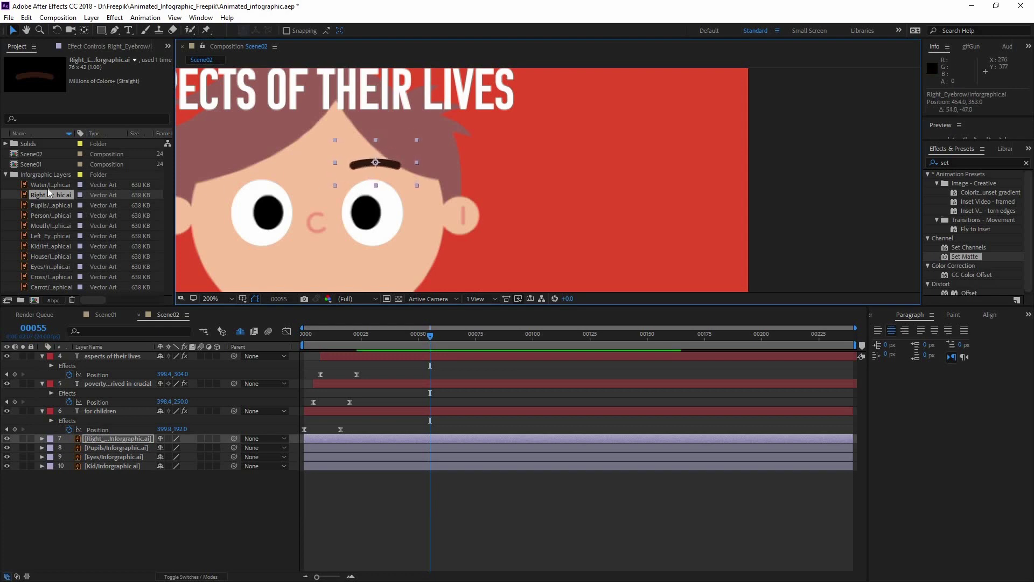
- Add the Left_Eyebrow artwork above the Right_Eyebrow layer and place it over the left-hand eye at about 346.5, 354.5
left_click(47, 188)
left_click(53, 205)
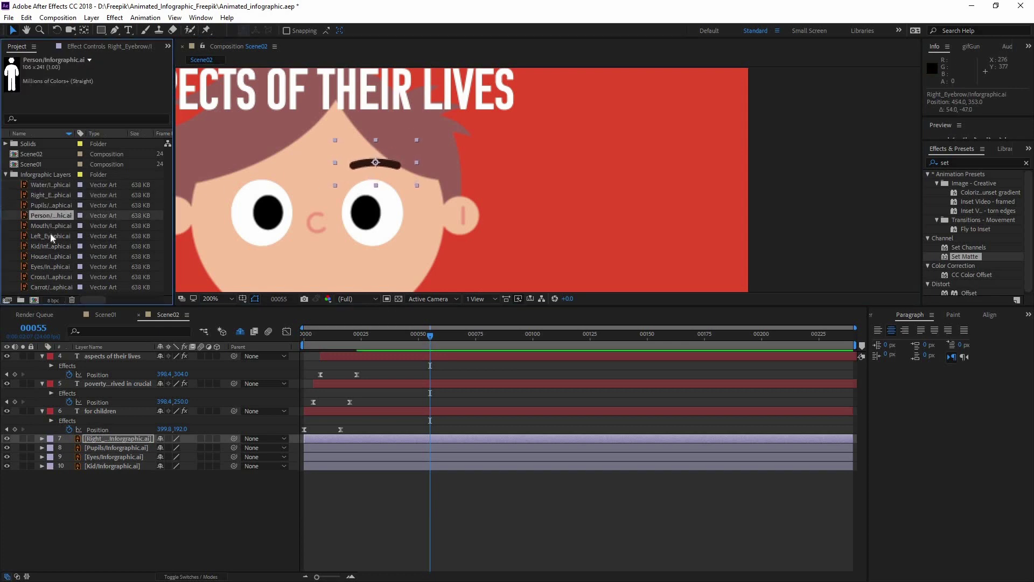
left_click_drag(50, 235, 271, 163)
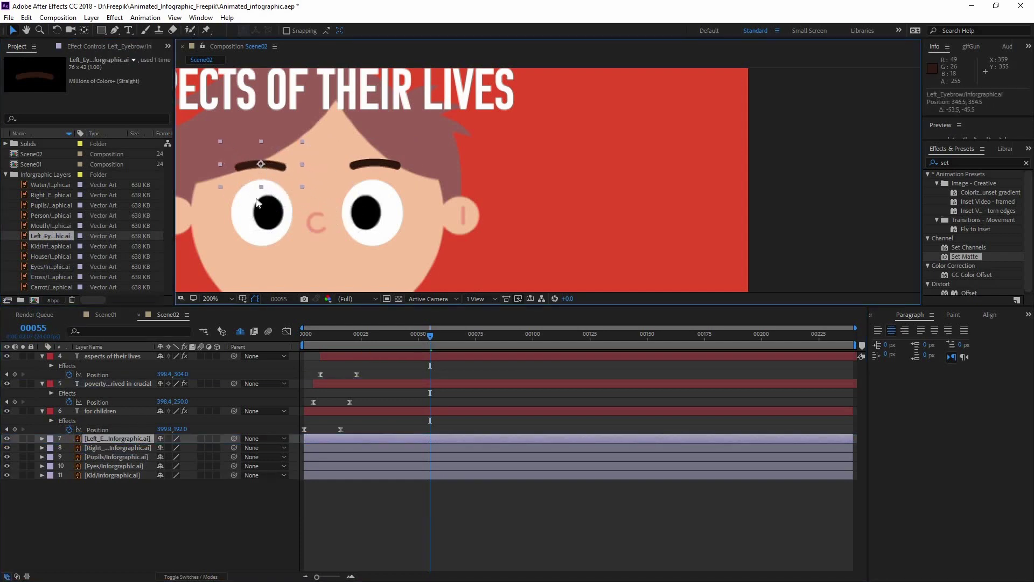
- Align the two eyebrows to each other's vertical centre and nudge the pair about 2.5 px to the right and 0.5 px up
left_click(110, 447, "shift")
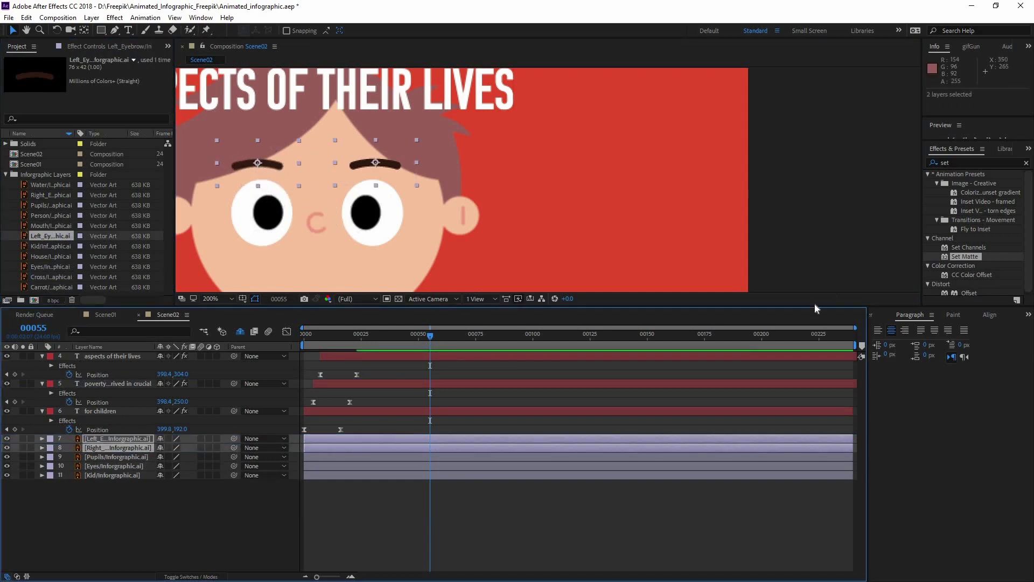
left_click(989, 315)
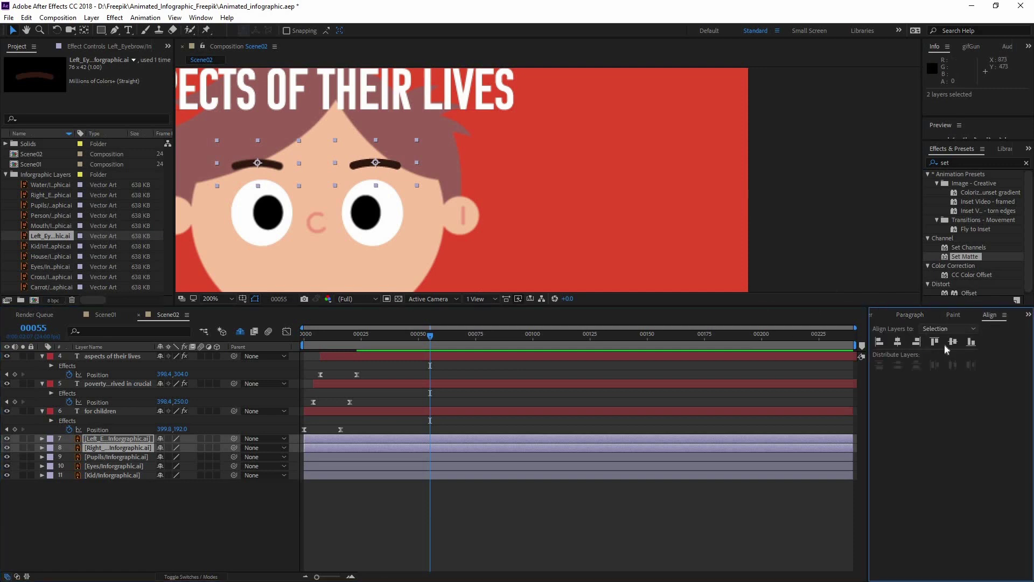
left_click(952, 343)
left_click_drag(371, 164, 373, 163)
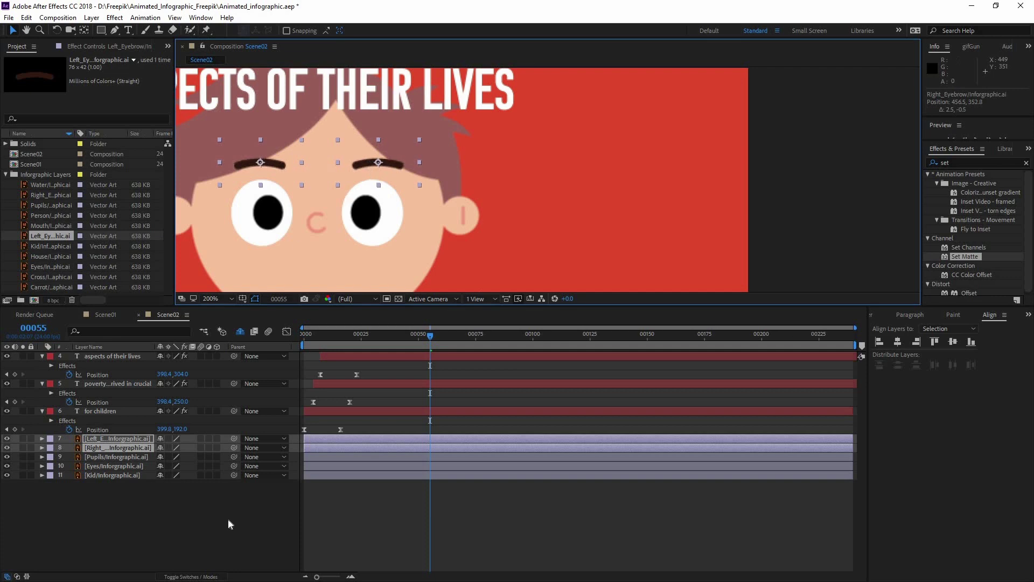
left_click(230, 505)
- Add the Mouth artwork above the eyebrow layers and place it below the kid's nose at about 400, 441
left_click(58, 254)
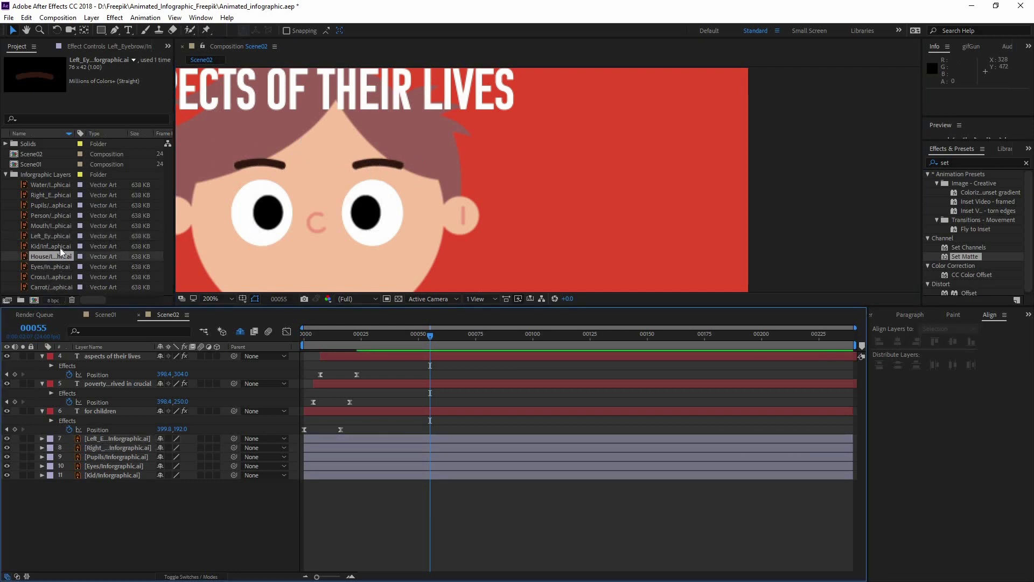
left_click_drag(58, 225, 128, 436)
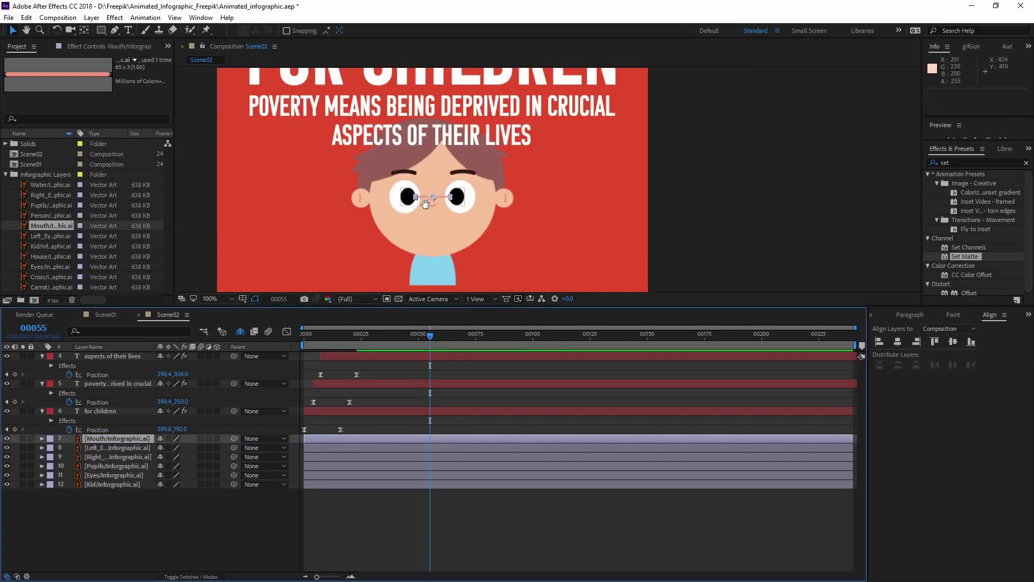
mouse_move(326, 206)
left_mouse_down()
mouse_move(347, 159)
mouse_move(347, 207)
left_mouse_up()
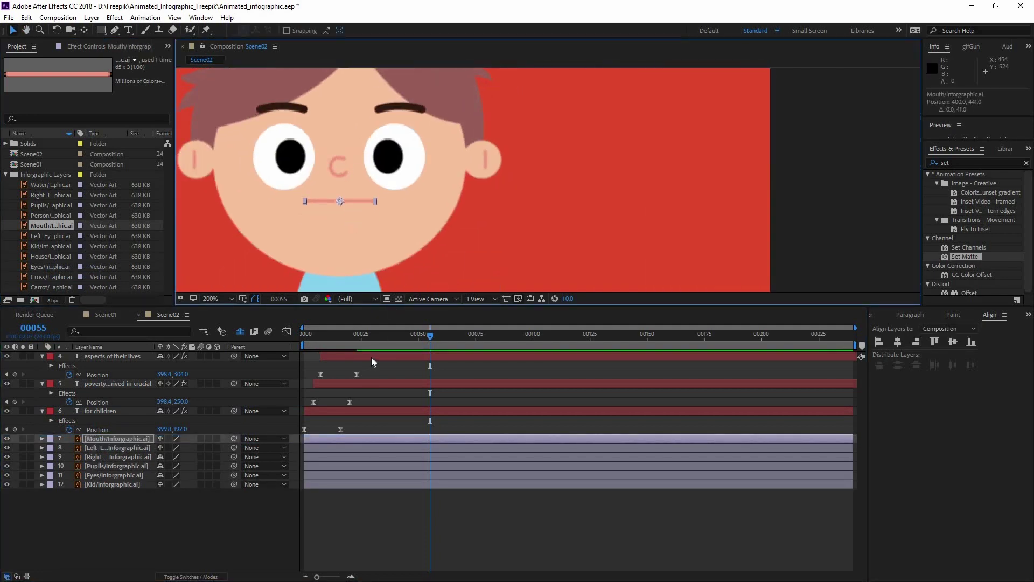
left_click(111, 439)
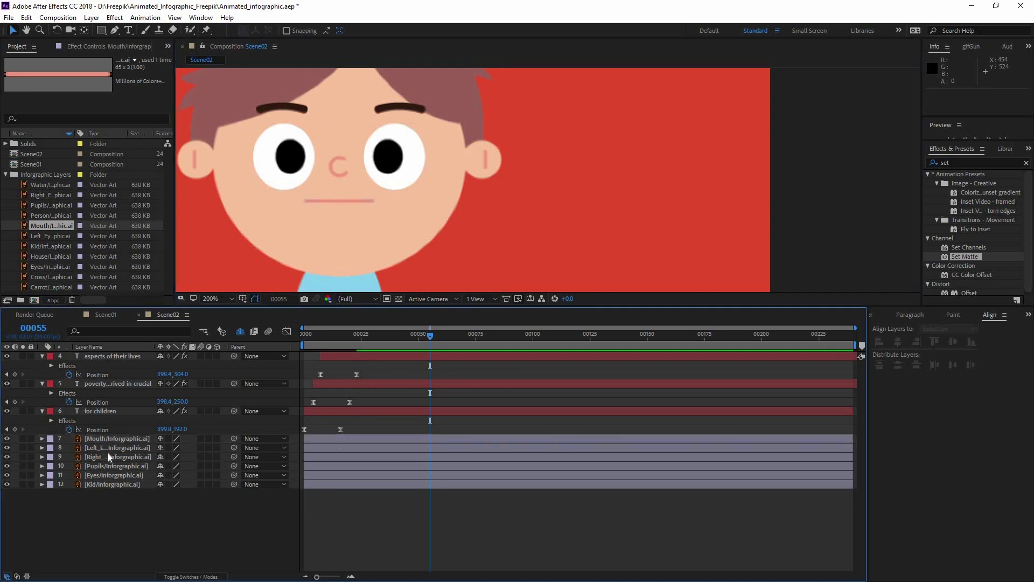
- Convert the Mouth, Left_Eyebrow and Right_Eyebrow artwork layers to shape layers and delete their original Illustrator layers
left_click(106, 456, "shift")
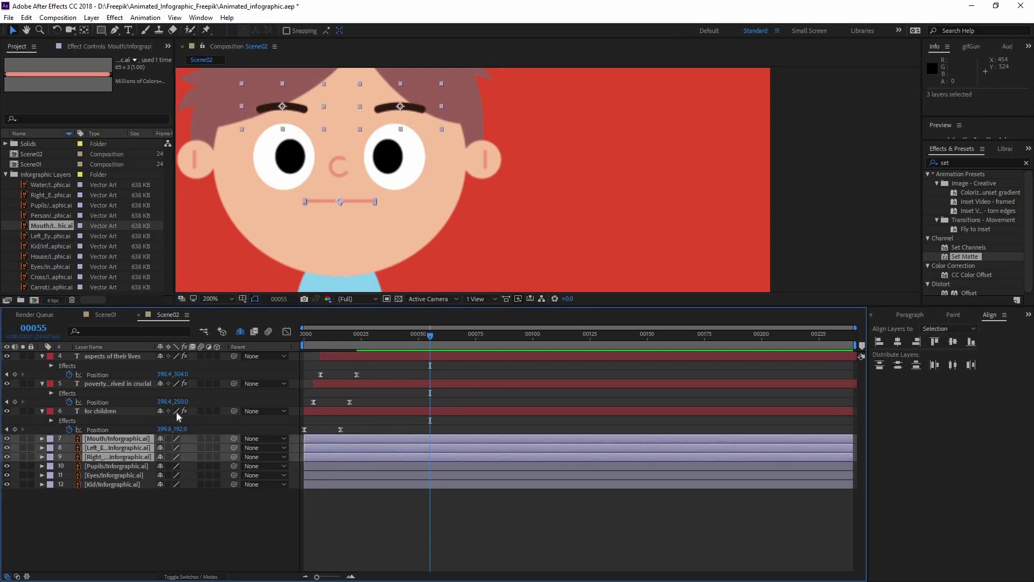
right_click(118, 446)
left_click(187, 448)
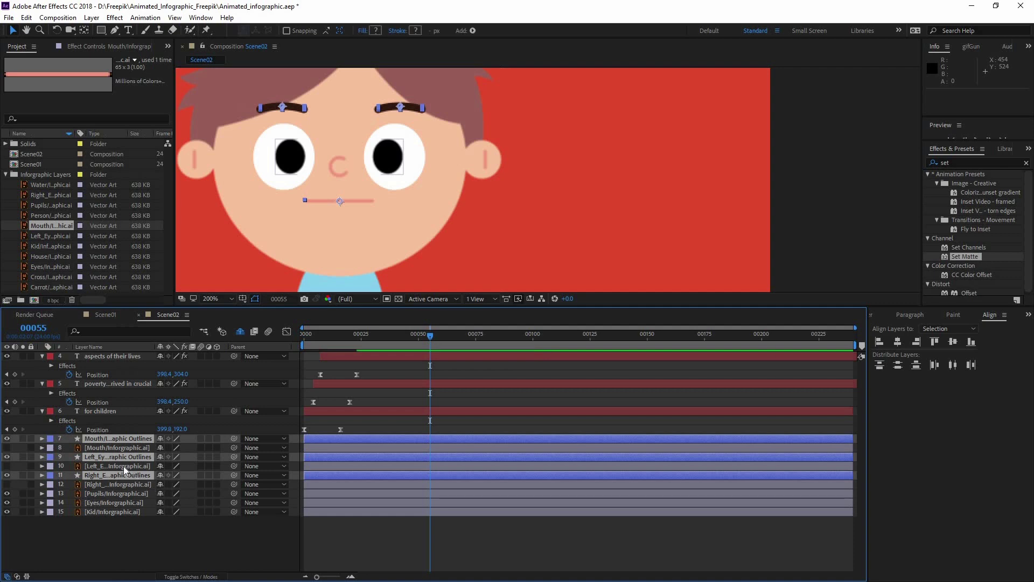
left_click(105, 465)
left_click(106, 448, "ctrl")
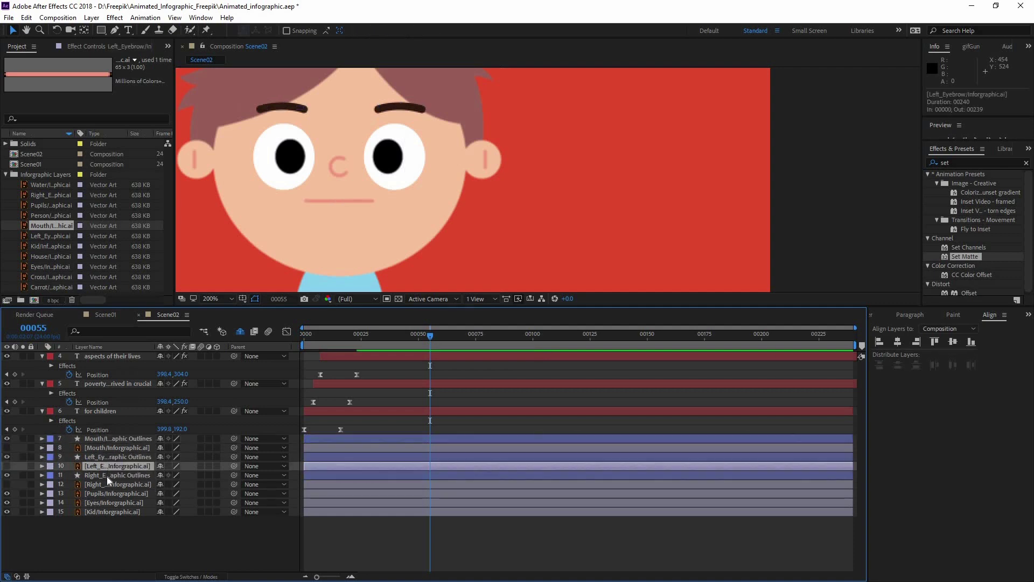
left_click(110, 483, "ctrl")
key("Delete")
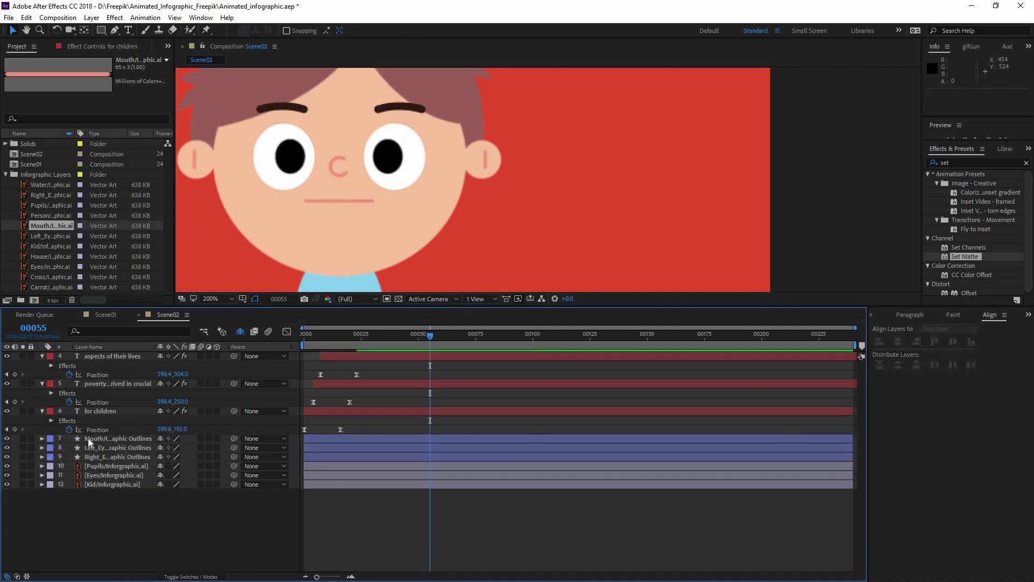
left_click(88, 438)
left_click(86, 448)
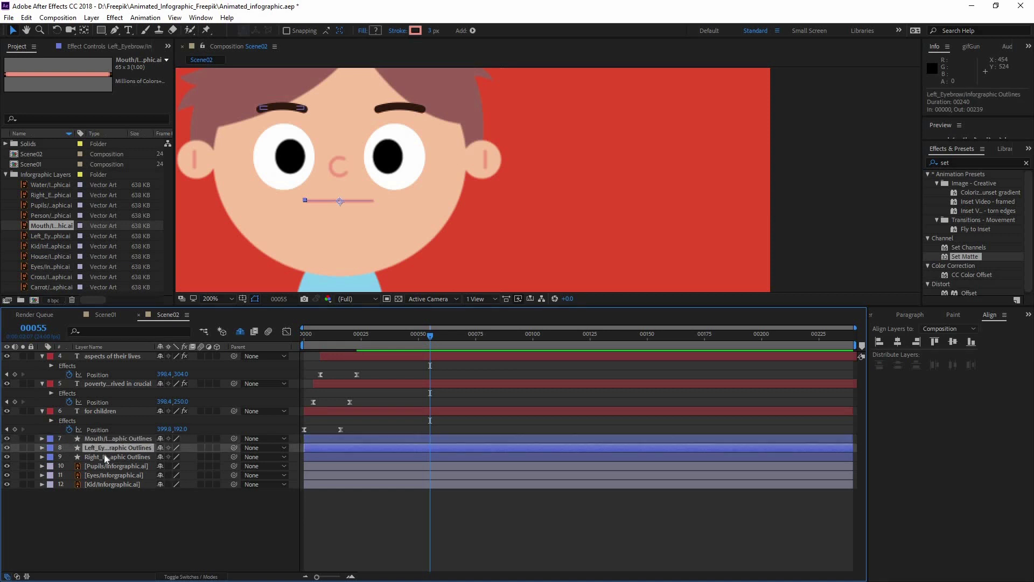
left_click(105, 456)
key("ctrl+Down")
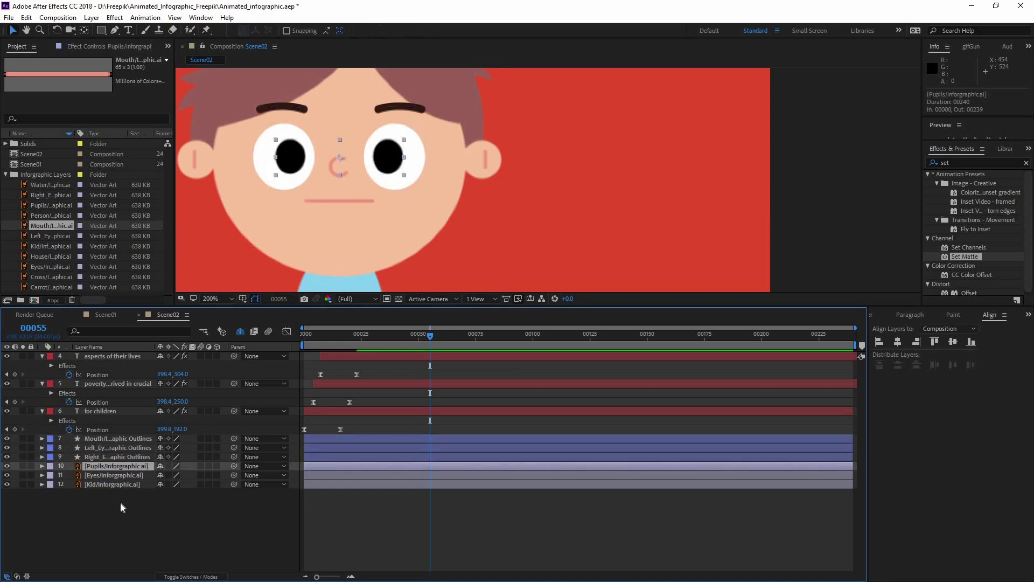
left_click(114, 475)
left_click(125, 510)
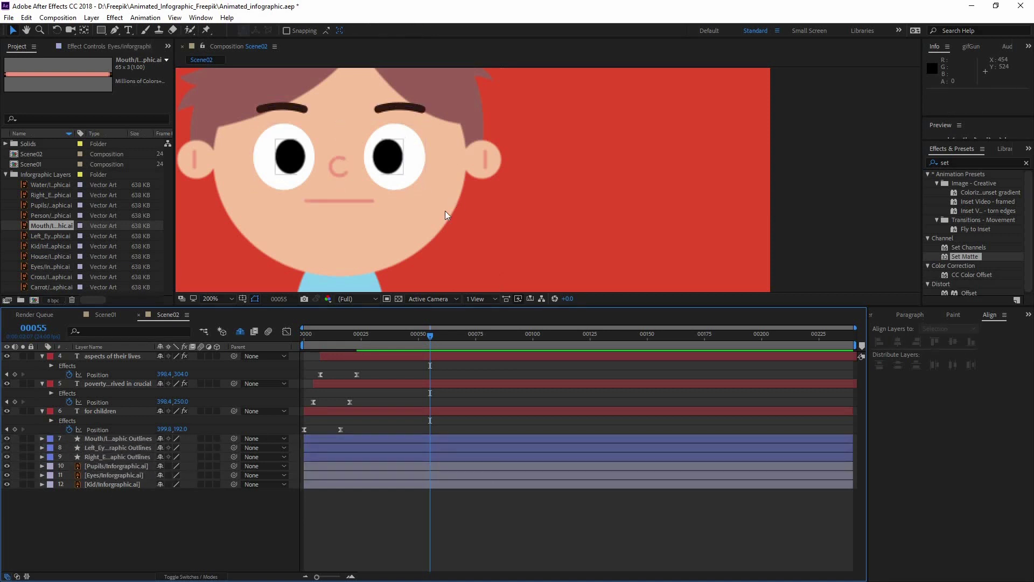
- Parent the mouth, eyebrow, pupil and eye layers to the Kid layer
scroll(445, 212, "down", 1)
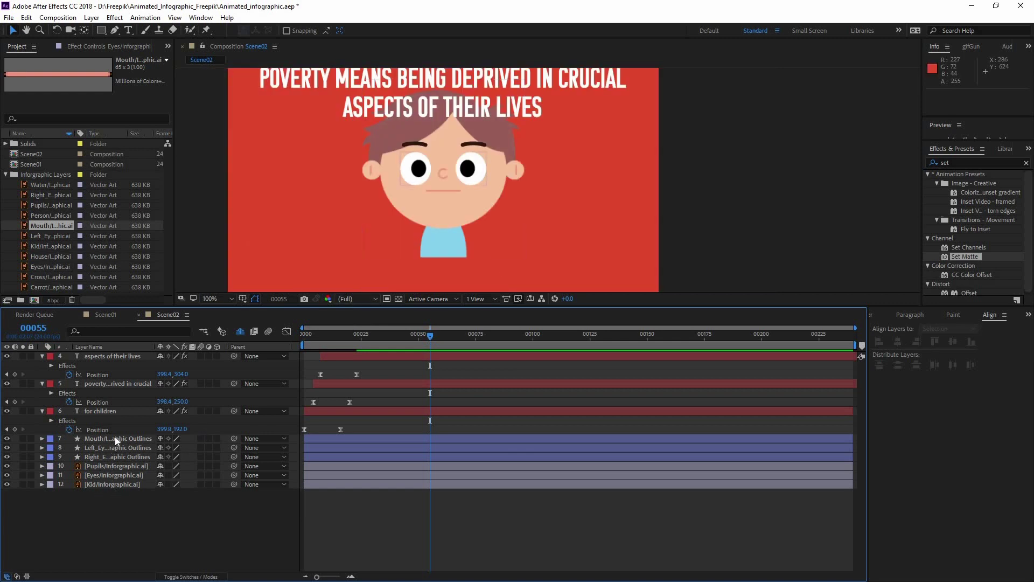
left_click(197, 476)
left_click(201, 438, "shift")
left_click_drag(234, 475, 171, 480)
- Move the Kid layer straight down 240 px to position 400, 640, at the base of the red background
left_click(497, 148)
scroll(506, 187, "down", 2)
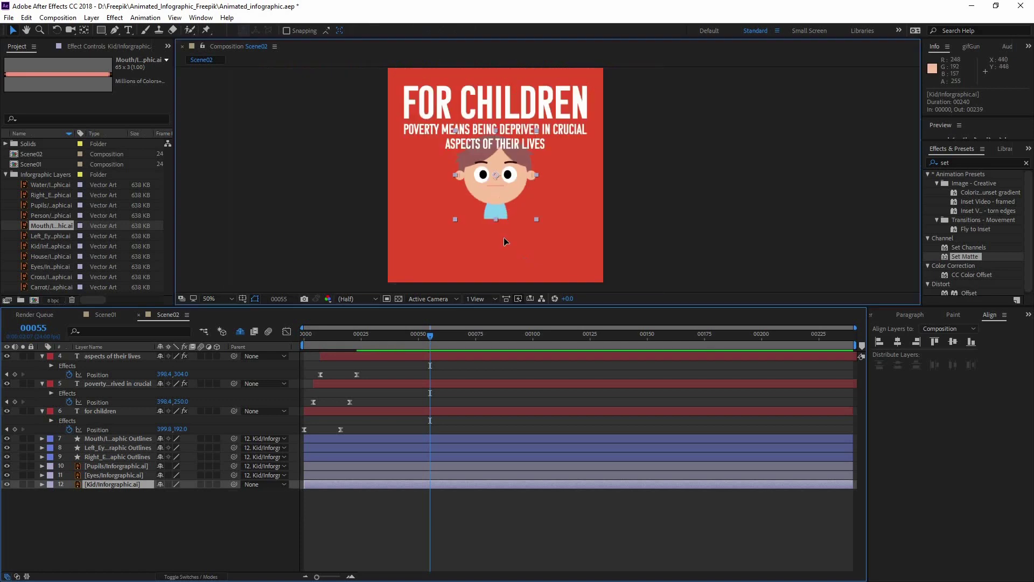
left_click_drag(502, 254, 502, 253)
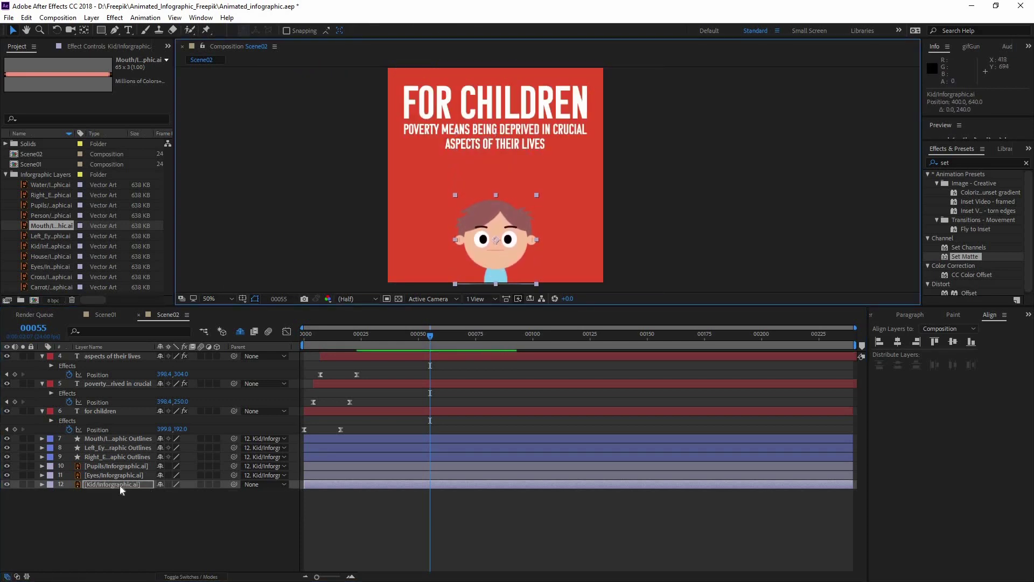
- Turn on continuous rasterization for the Pupils, Eyes and Kid artwork layers
left_click_drag(168, 465, 168, 484)
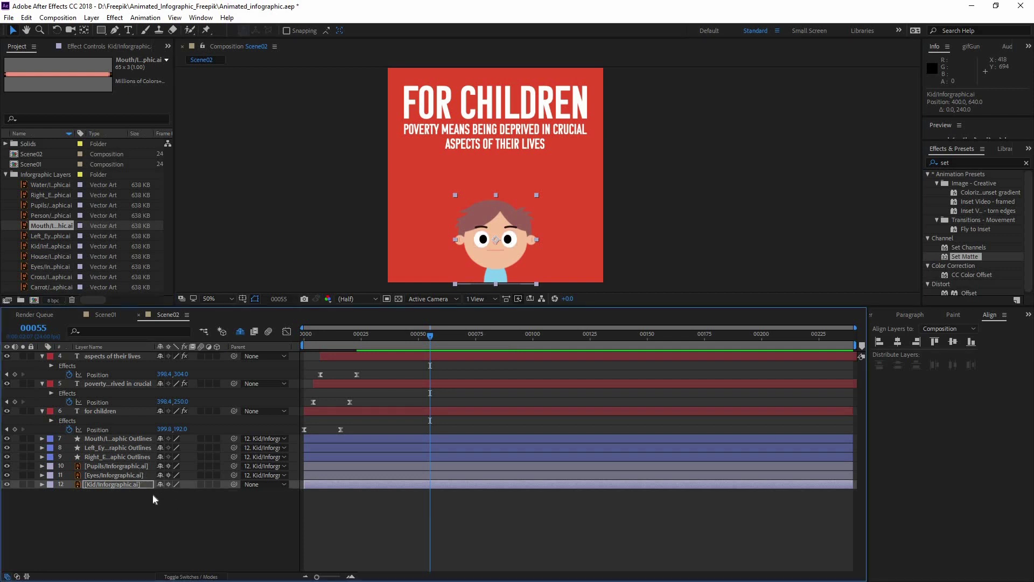
left_click(122, 497)
scroll(457, 225, "up", 1)
key("h")
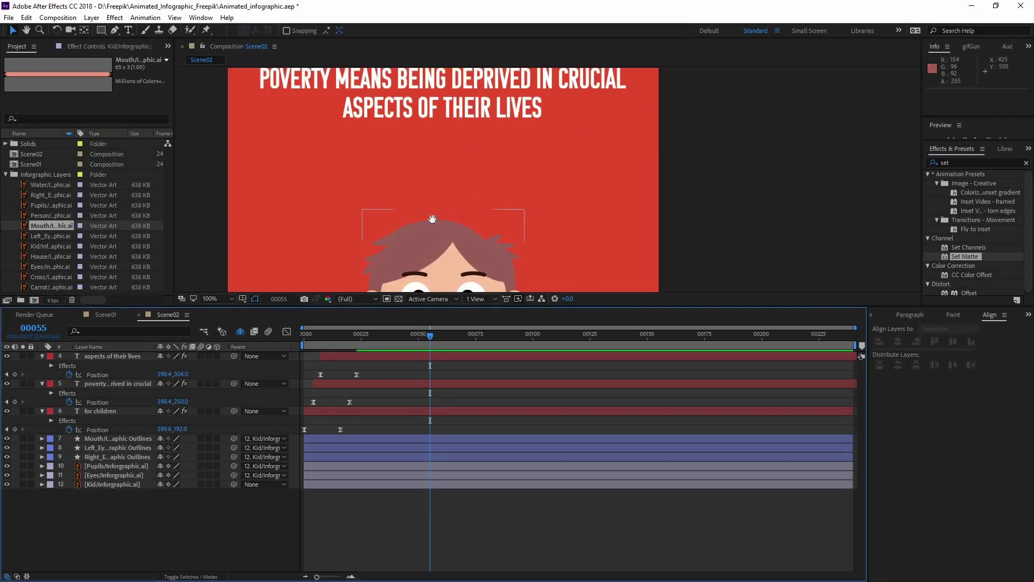
left_click_drag(432, 220, 426, 108)
key("v")
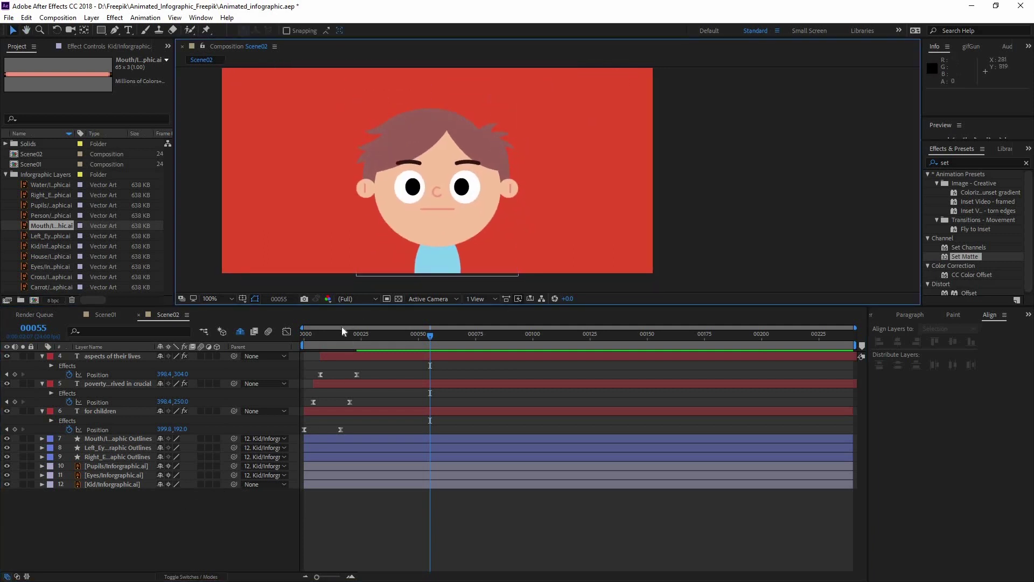
key("shift+slash")
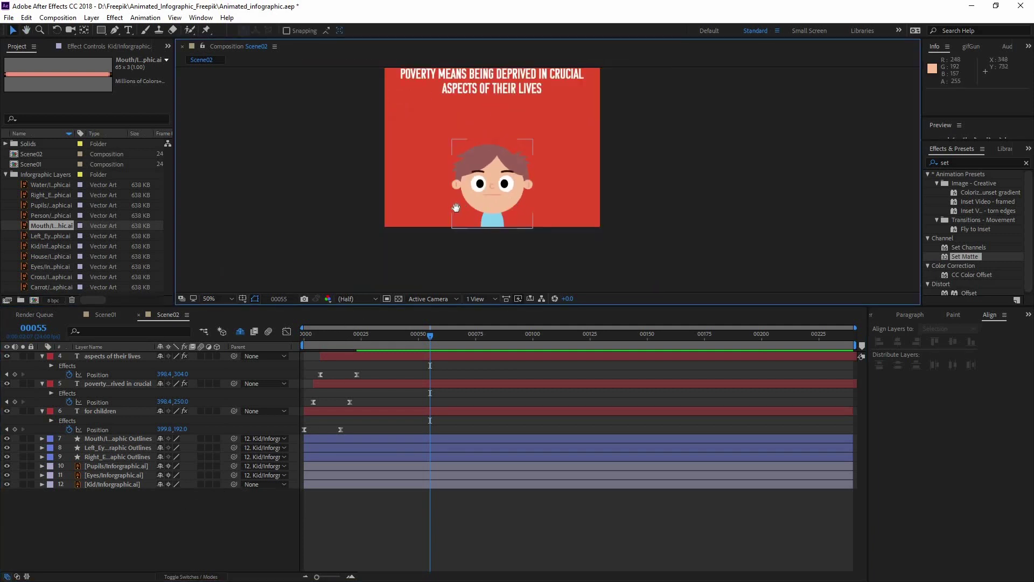
left_click_drag(459, 208, 439, 212)
scroll(441, 217, "up", 1)
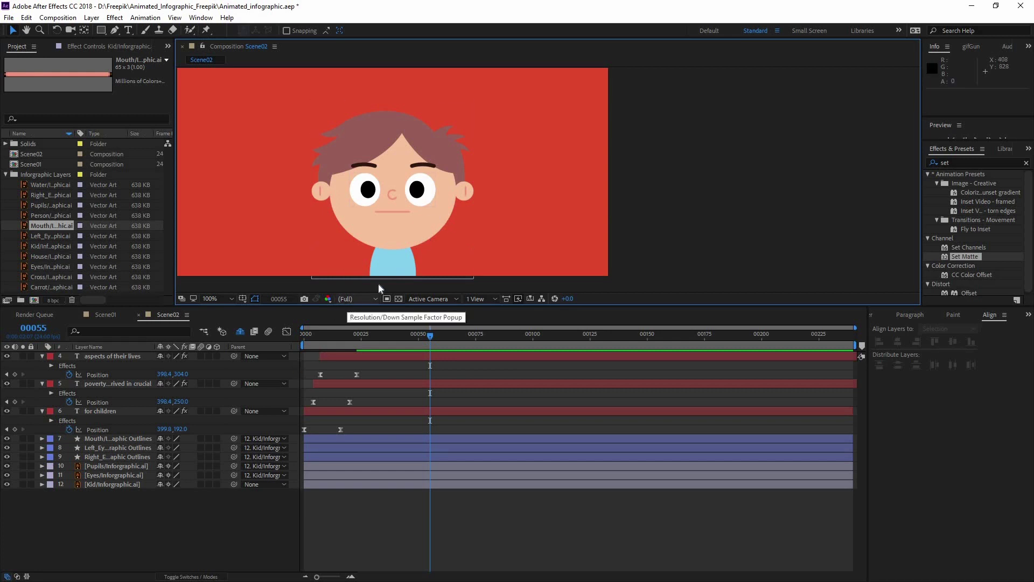
- Try to move the Eyes layer about 3.5 px to the left and 9 px up
left_click(113, 455)
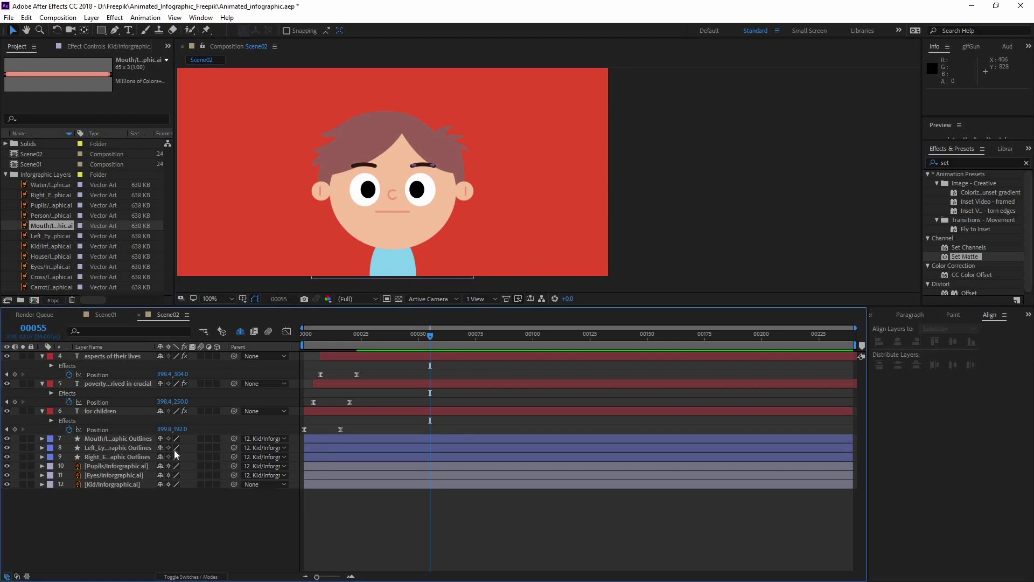
left_click(128, 475)
scroll(416, 193, "up", 1)
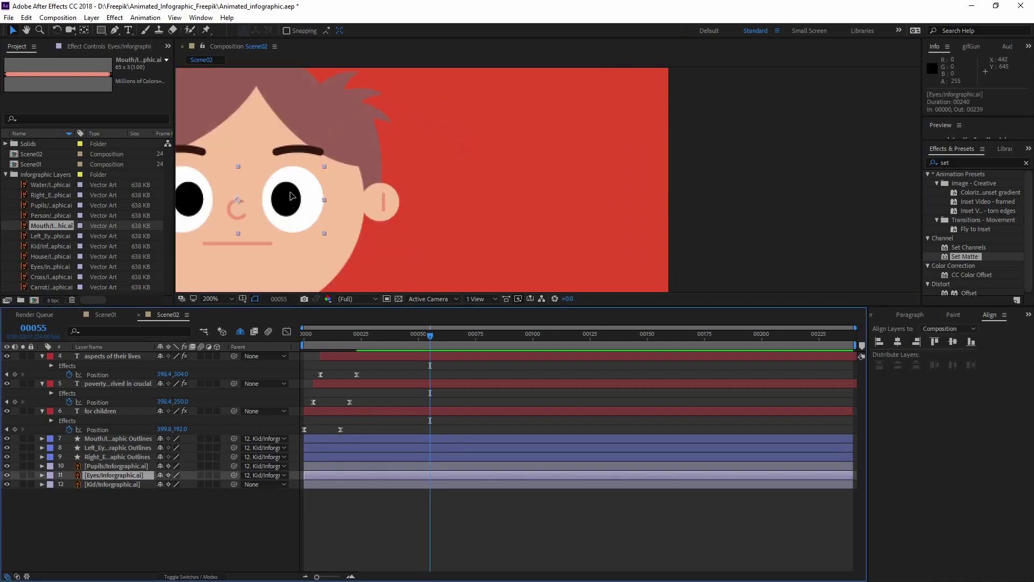
left_click_drag(289, 198, 285, 188)
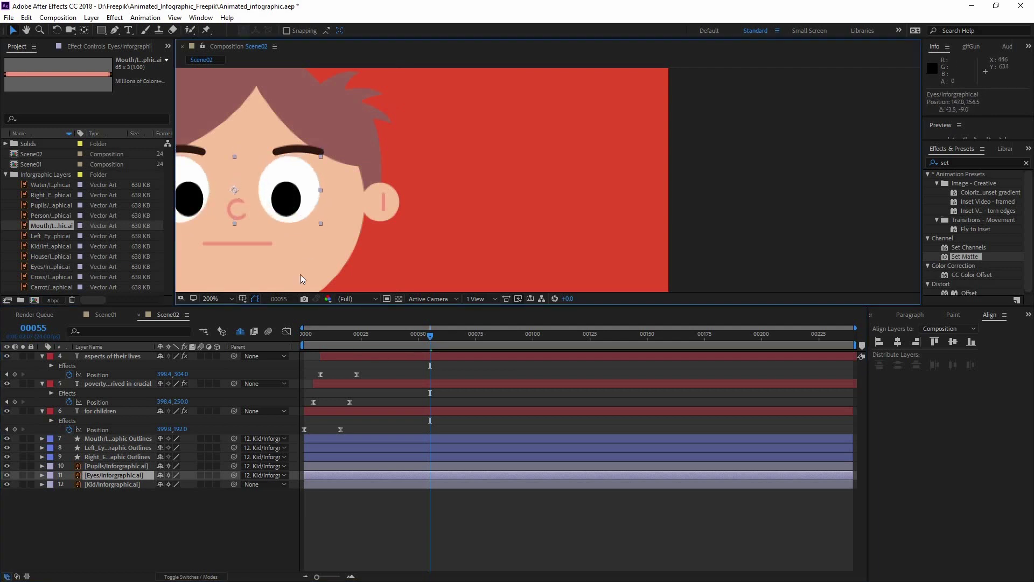
left_click(217, 534)
left_click(112, 478)
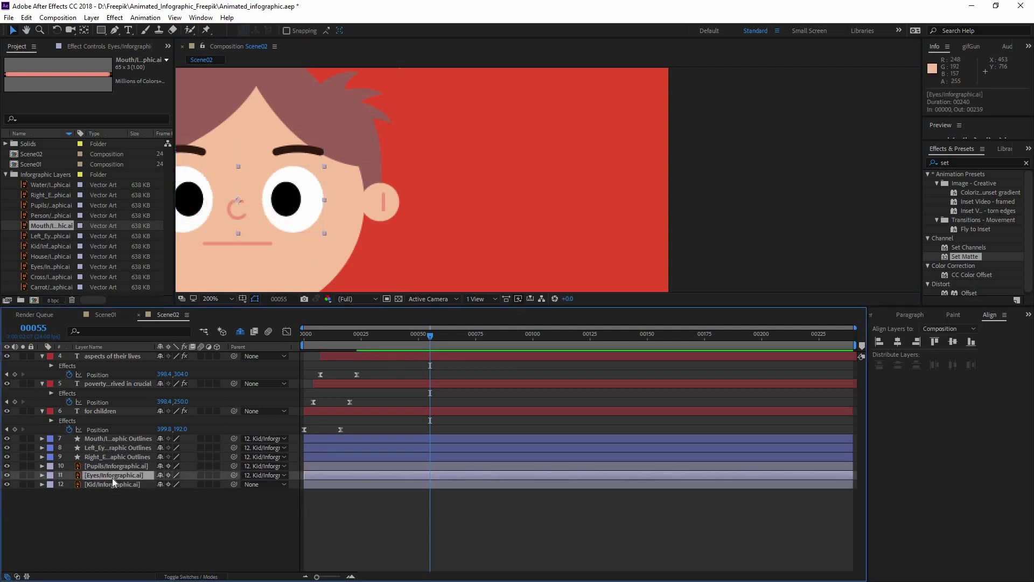
left_click(102, 465)
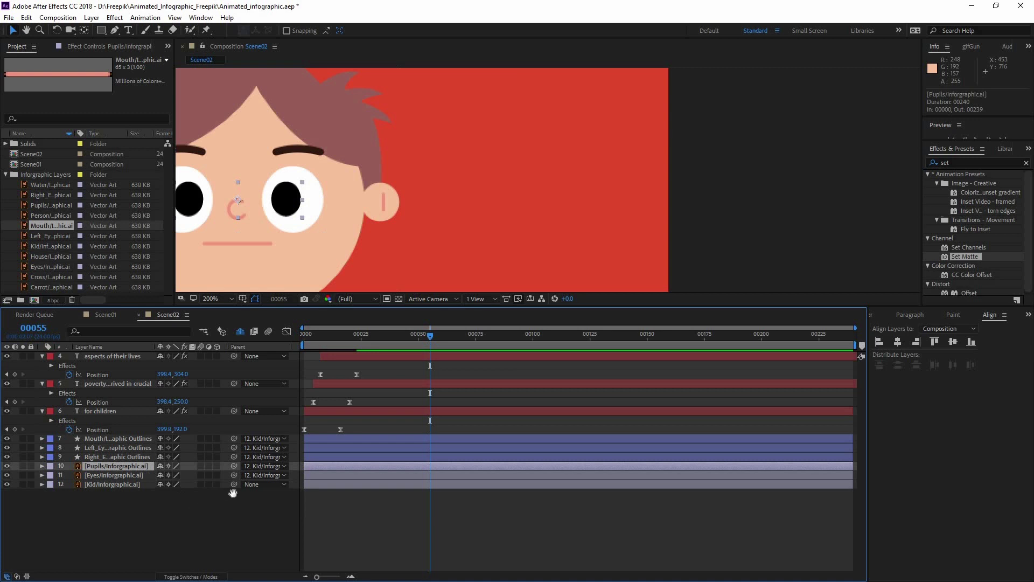
key("v")
left_click_drag(343, 335, 428, 339)
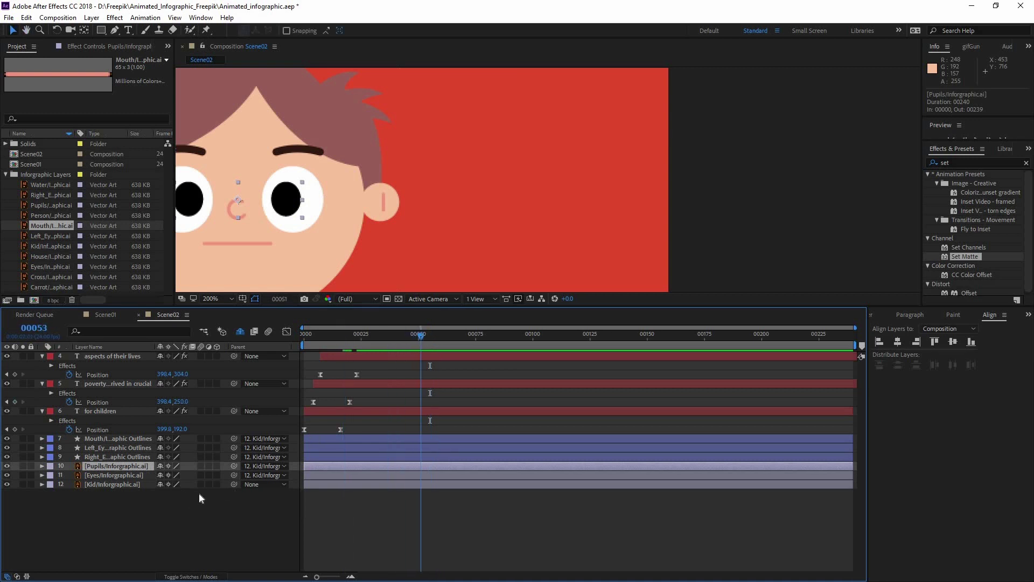
- Draw a rectangle shape about 206 by 61 px across the kid's forehead, covering both eyebrows
key("F2")
scroll(286, 134, "down", 1)
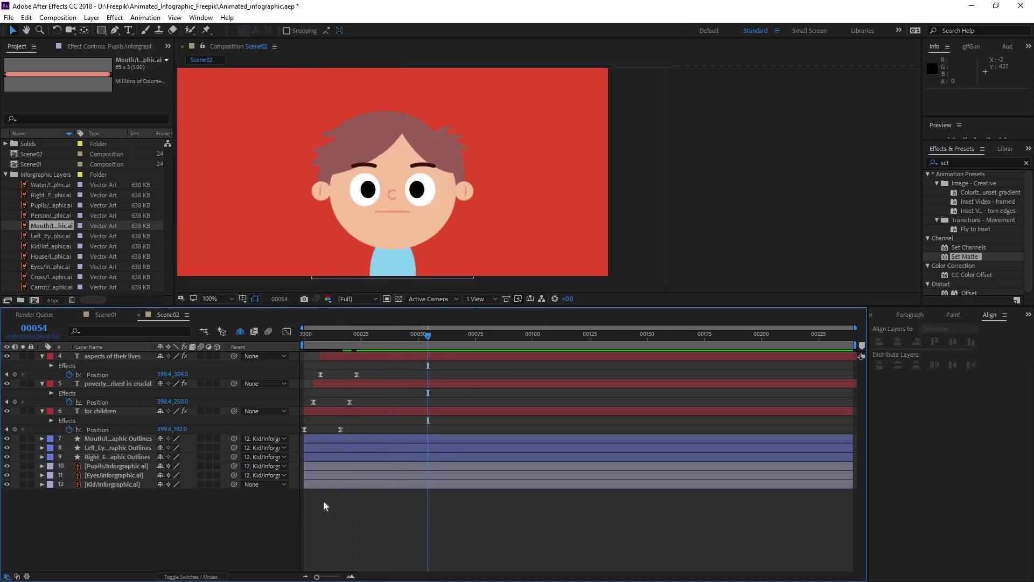
key("q")
left_click_drag(337, 136, 447, 169)
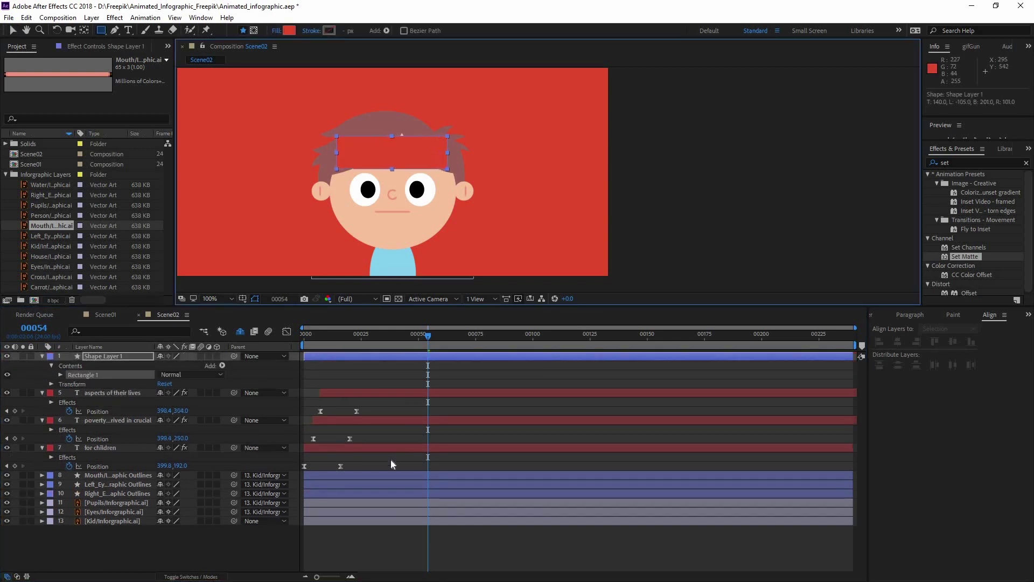
- Sample the face's skin colour for the rectangle's fill and shift it to a slightly darker tone
left_click(290, 31)
left_click_drag(243, 201, 111, 168)
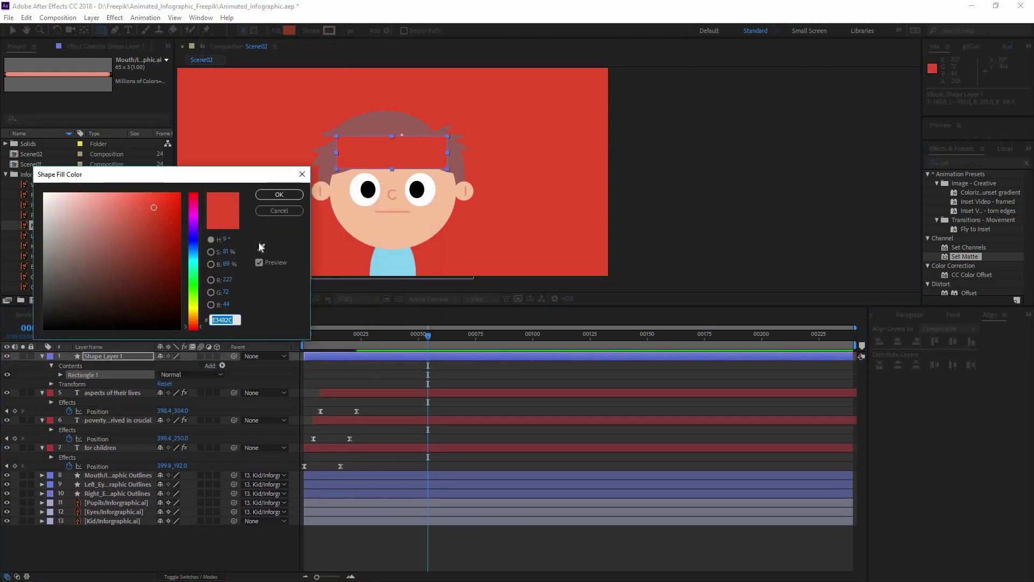
left_click(370, 210)
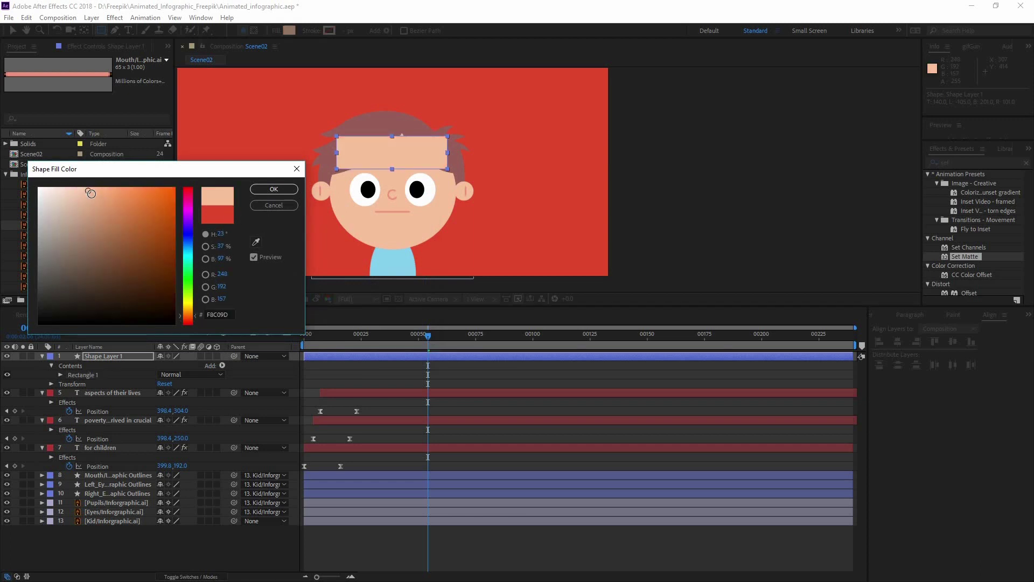
left_click(95, 195)
left_click(273, 189)
- Place the rectangle's shape layer between the Right_Eyebrow outlines and Pupils layers and rename it blink
left_click_drag(118, 357, 122, 498)
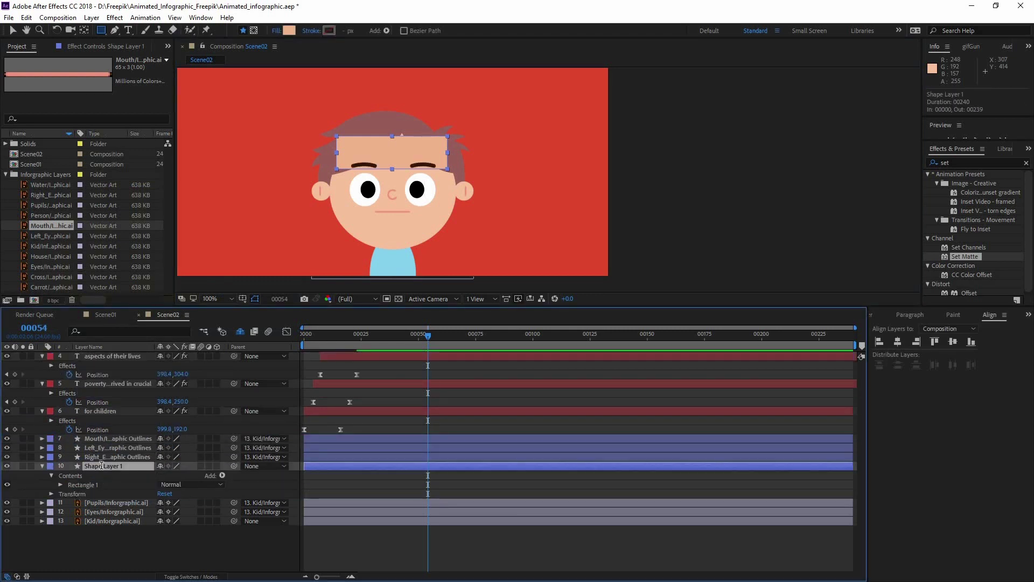
key("Return")
type("blink")
key("Return")
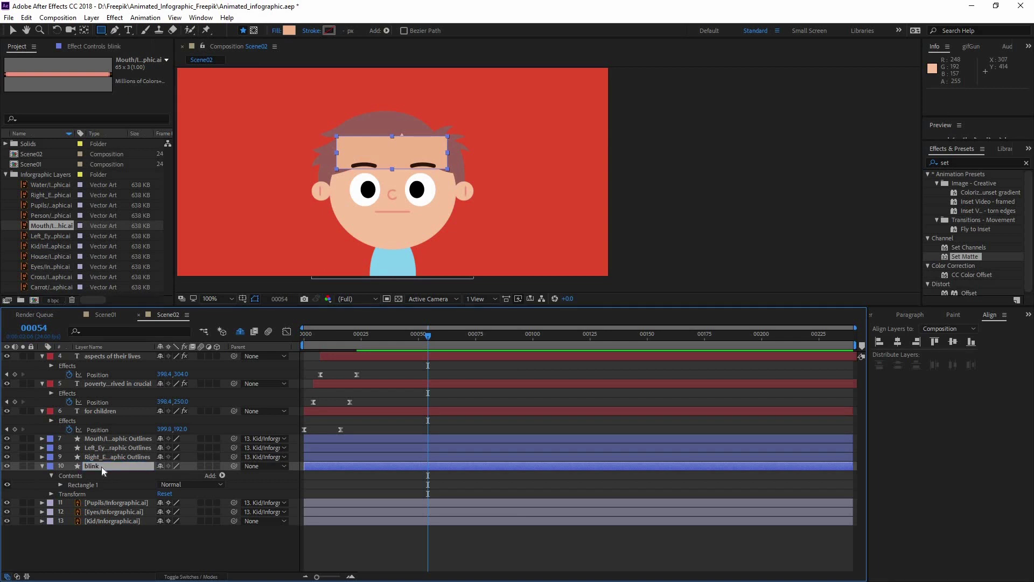
- Convert the Eyes artwork layer to a shape layer and delete its original Illustrator layer
left_click(122, 512)
right_click(120, 513)
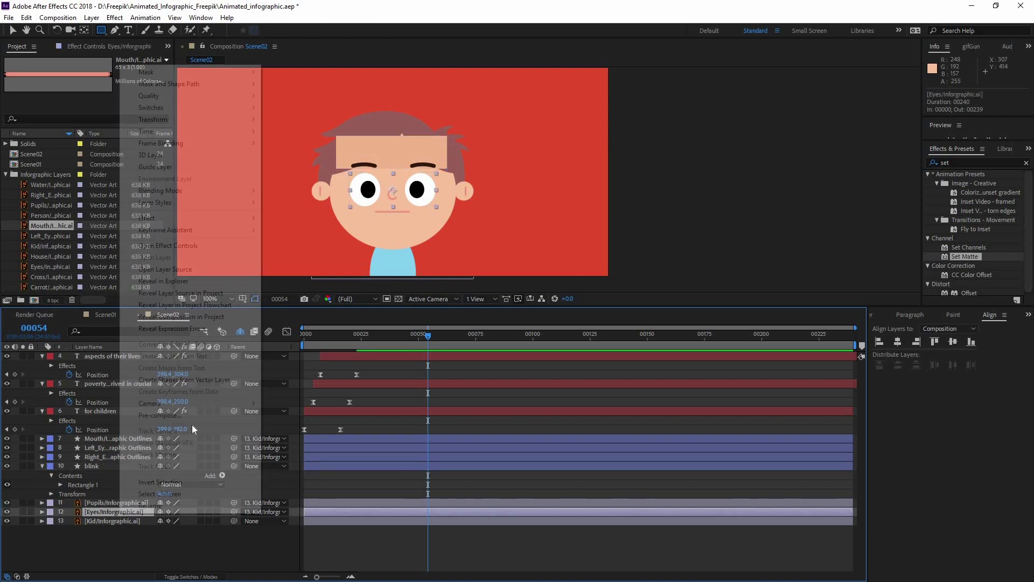
left_click(161, 380)
left_click(104, 520)
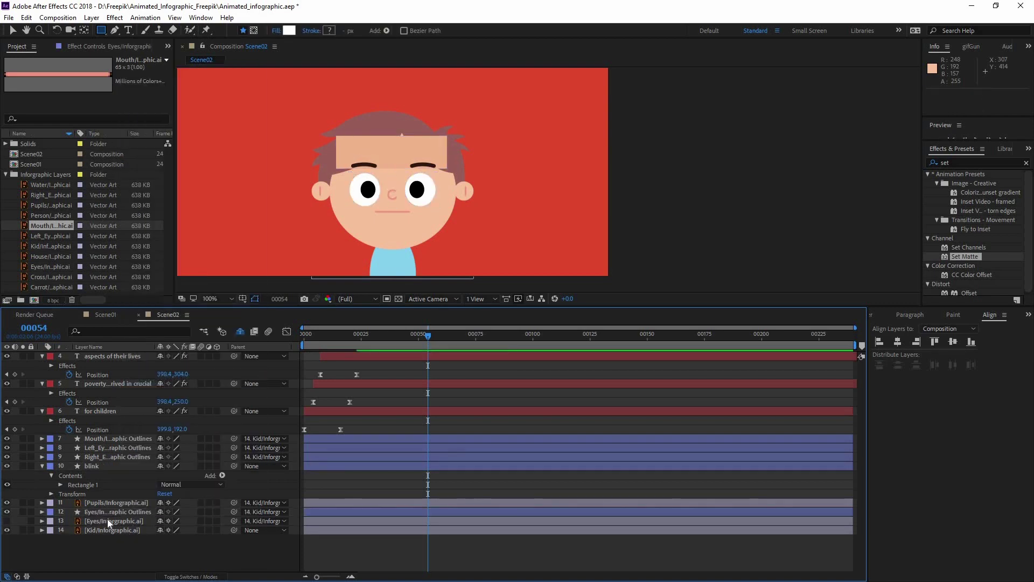
key("Delete")
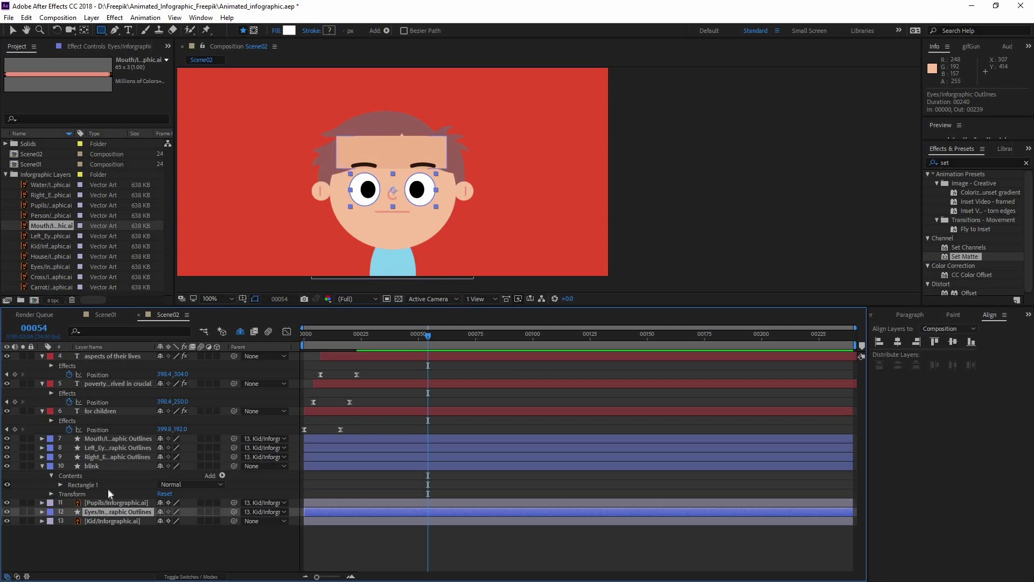
- Apply the Set Matte effect to the blink layer, taking the matte from the Eyes outlines layer
left_click(111, 465)
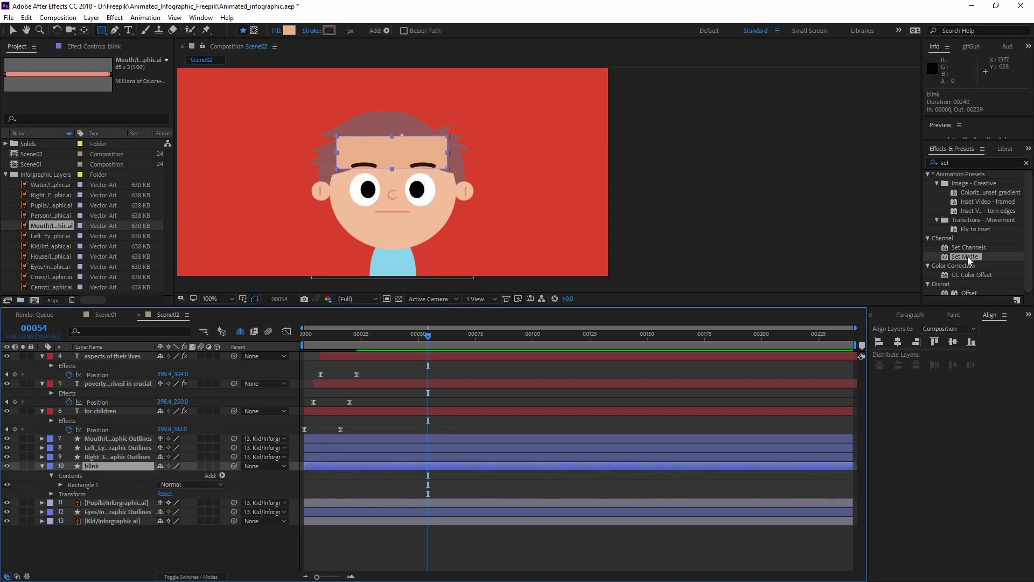
left_click_drag(196, 479, 140, 474)
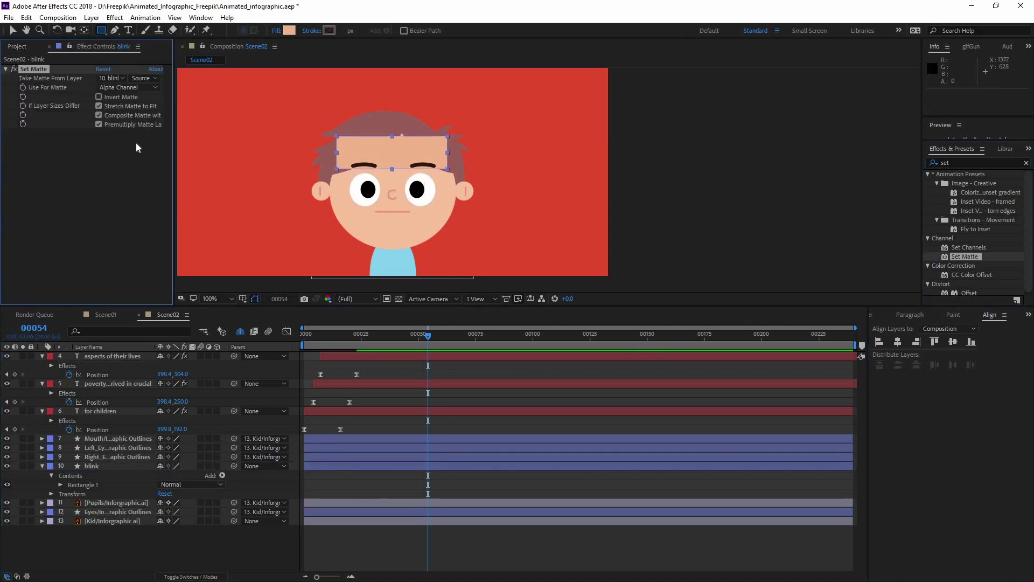
left_click(118, 81)
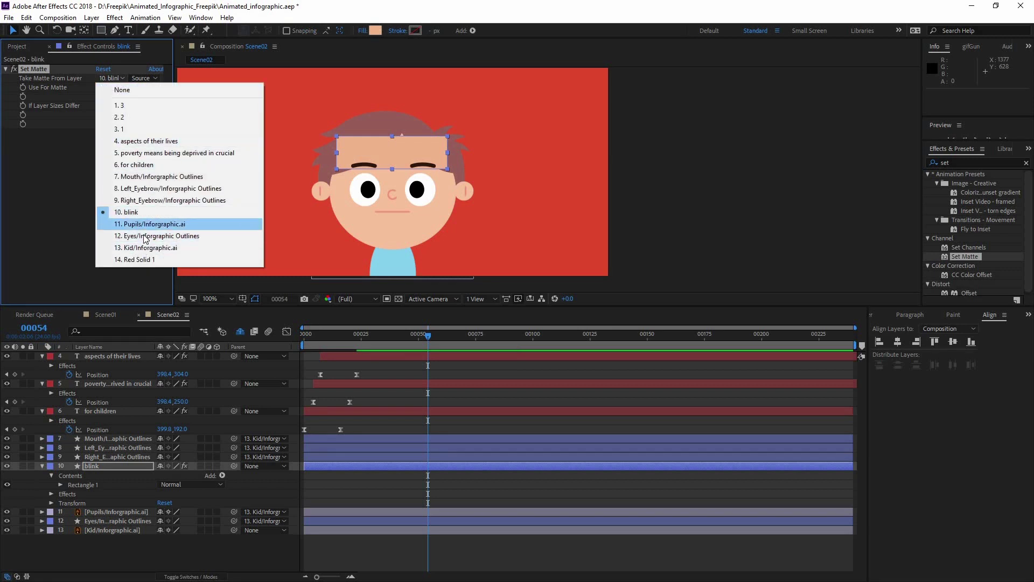
key("Return")
left_click(203, 559)
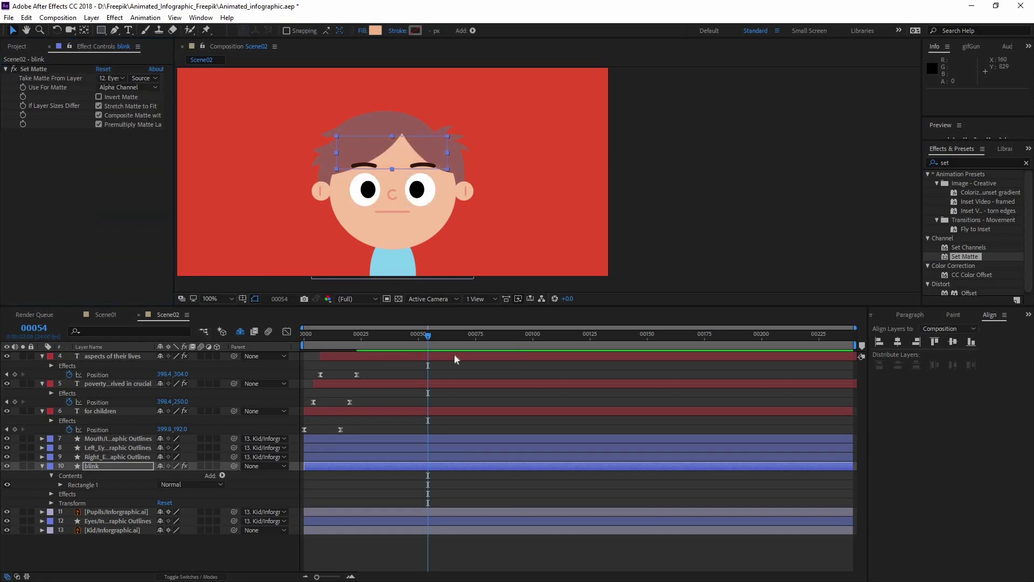
- Keyframe the blink layer's Position at frame 6, and at frame 11 move it straight down over the eyes to 400, 469
mouse_move(428, 336)
left_mouse_down()
mouse_move(305, 343)
mouse_move(316, 348)
left_mouse_up()
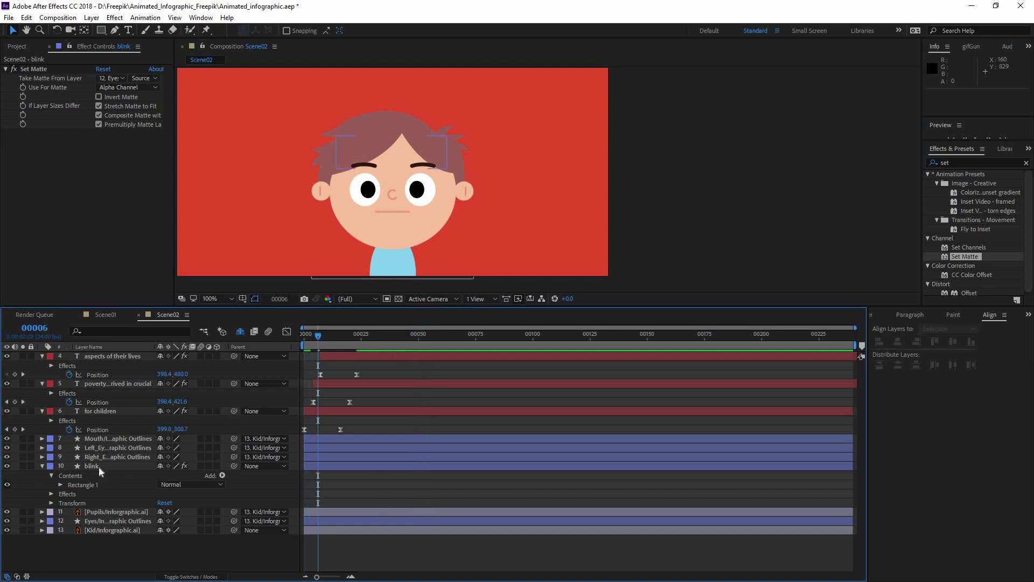
left_click(99, 467)
key("p")
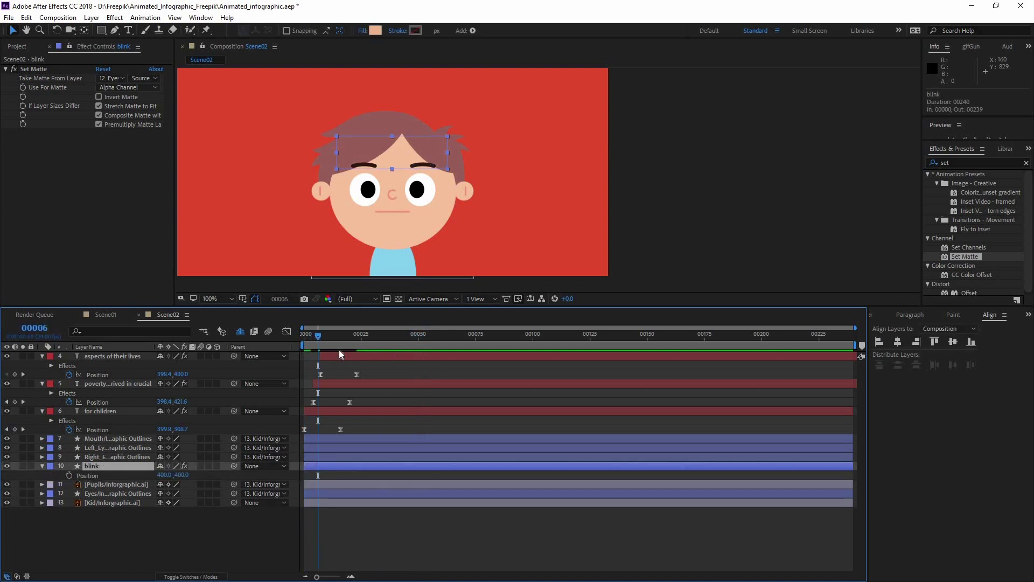
key("alt+shift+p")
left_click_drag(327, 338, 330, 338)
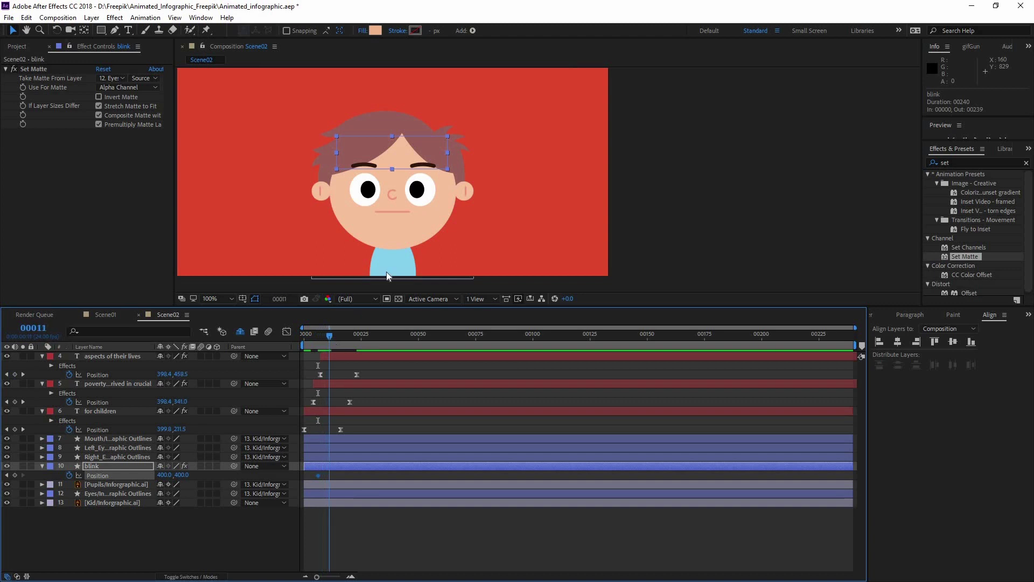
left_click_drag(422, 156, 421, 188)
left_click(382, 519)
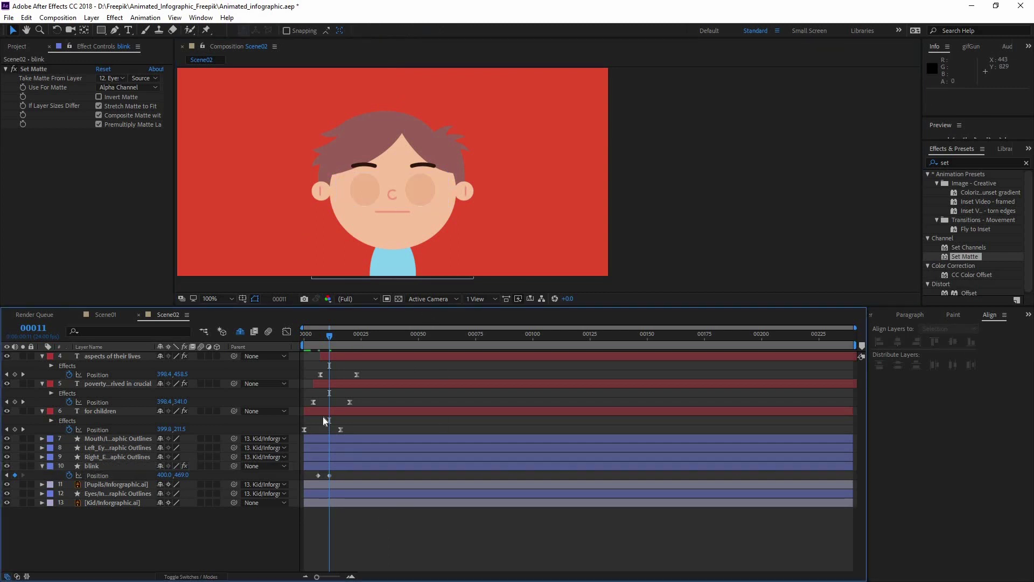
- Copy the blink layer's frame 6 position keyframe to frame 16 so the eyes reopen
left_click(344, 341)
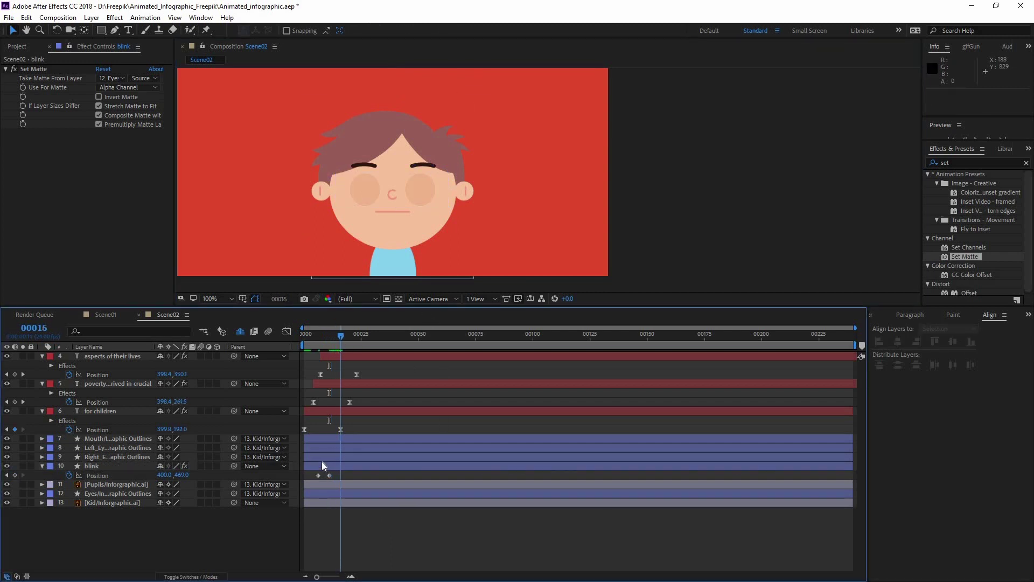
left_click(318, 474)
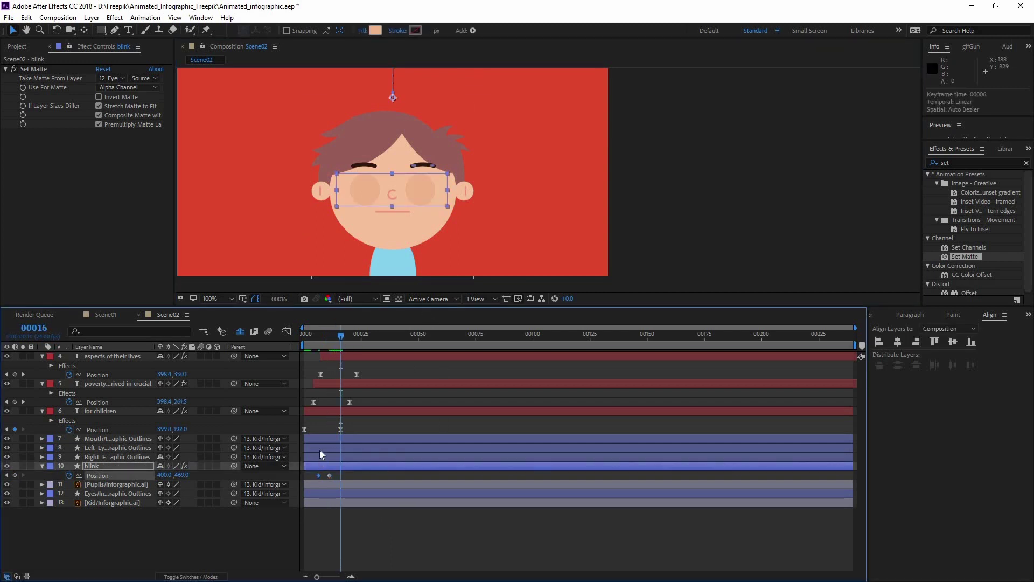
key("ctrl+c")
key("ctrl+v")
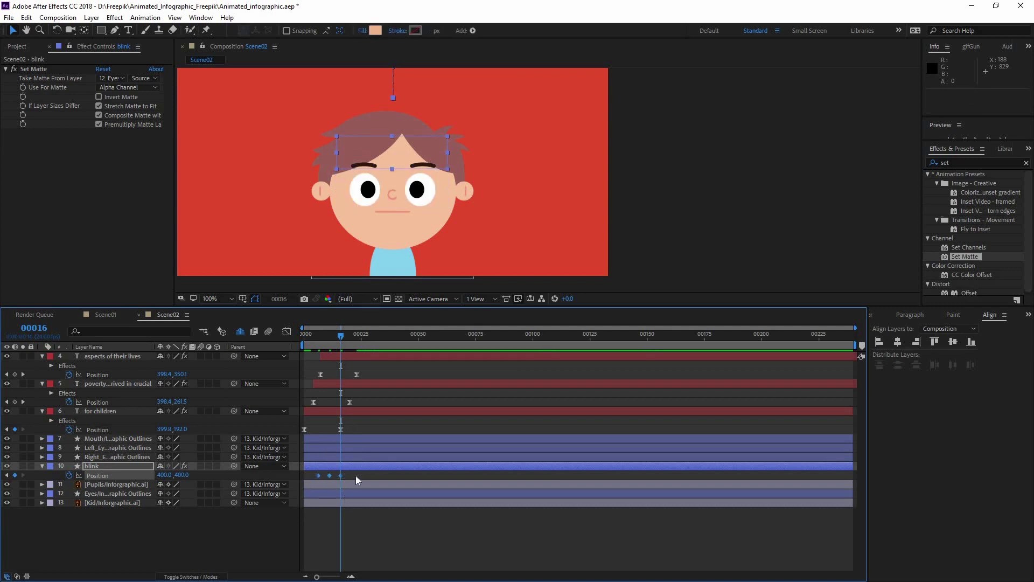
- Ease the blink layer's three position keyframes and preview the blink from the start
right_click(320, 474)
mouse_move(323, 466)
left_click(213, 501)
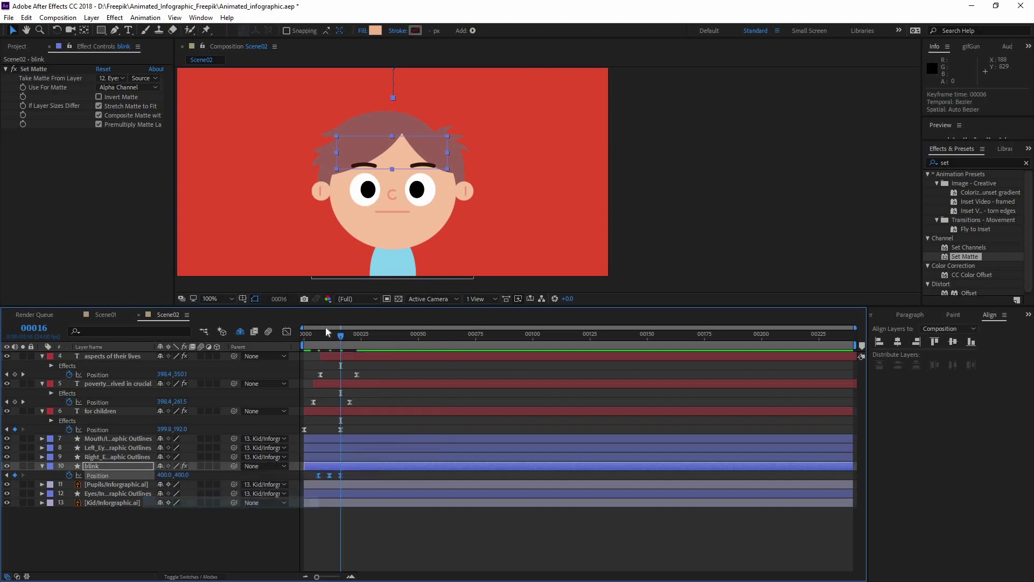
key("Home")
key("space")
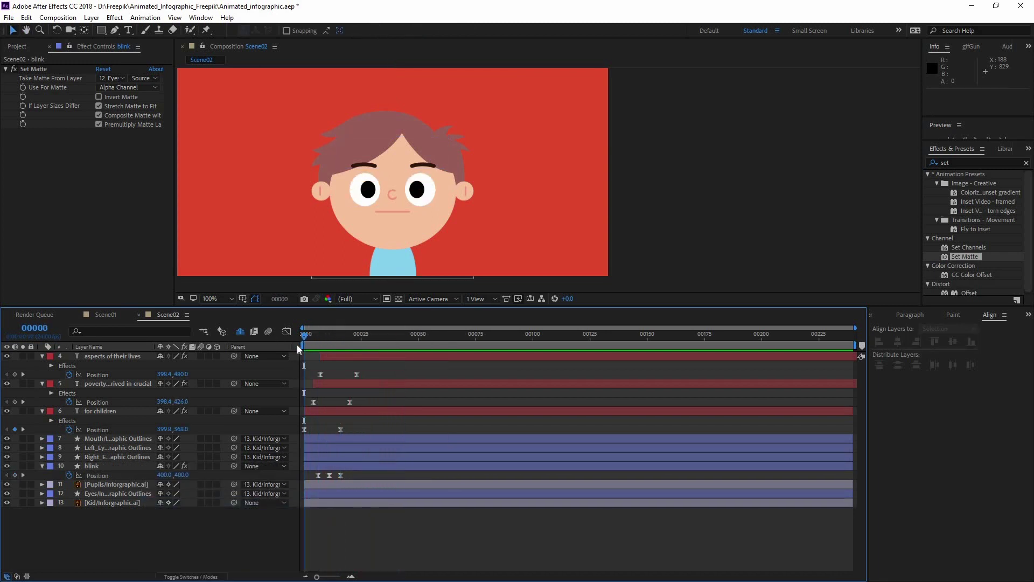
key("space")
left_click(125, 464)
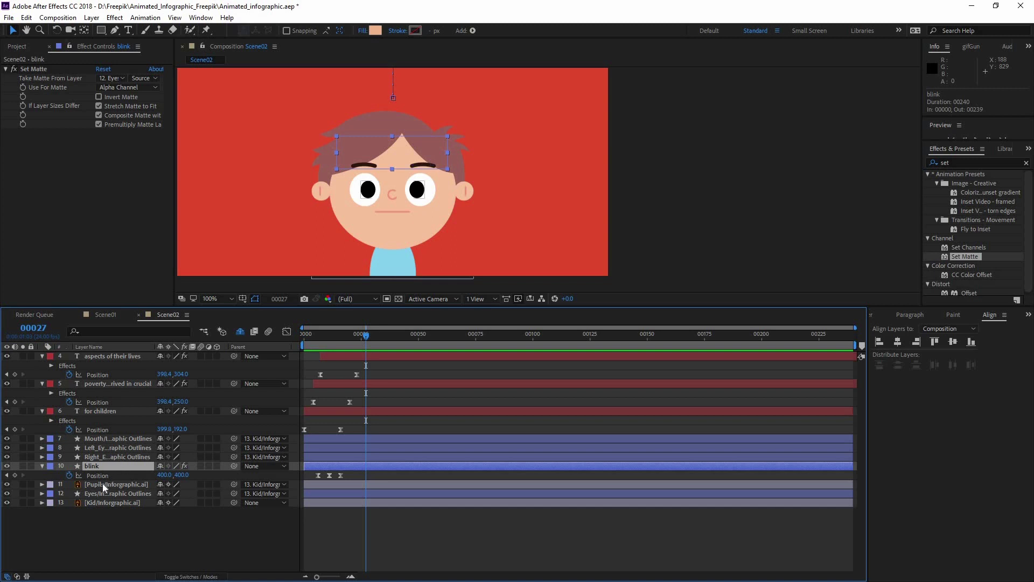
left_click(102, 483)
left_click(215, 526)
left_click(130, 483)
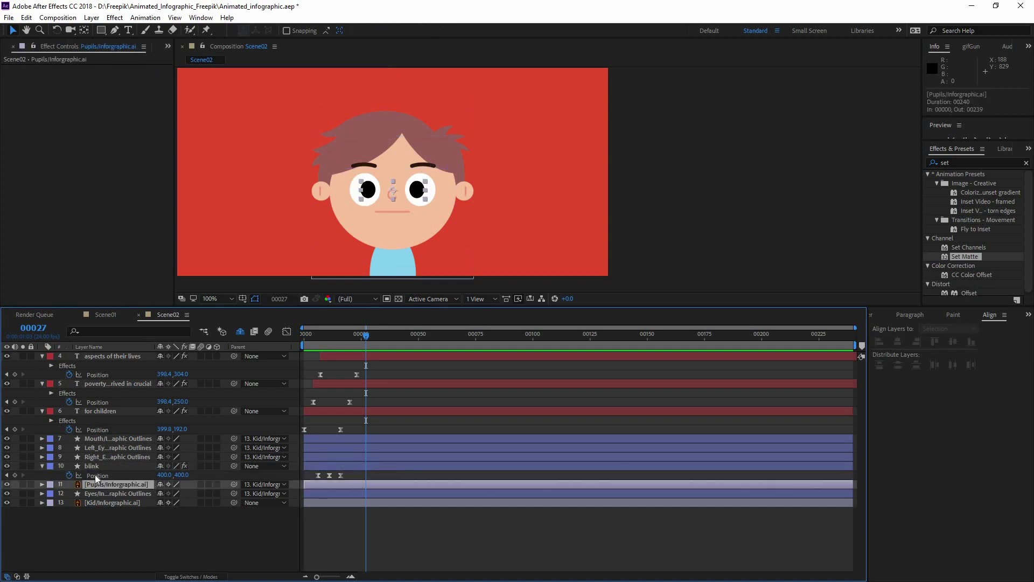
- Link the Path of the Right_Eyebrow outlines layer to the Left_Eyebrow outlines layer's Path with an expression
left_click(118, 455)
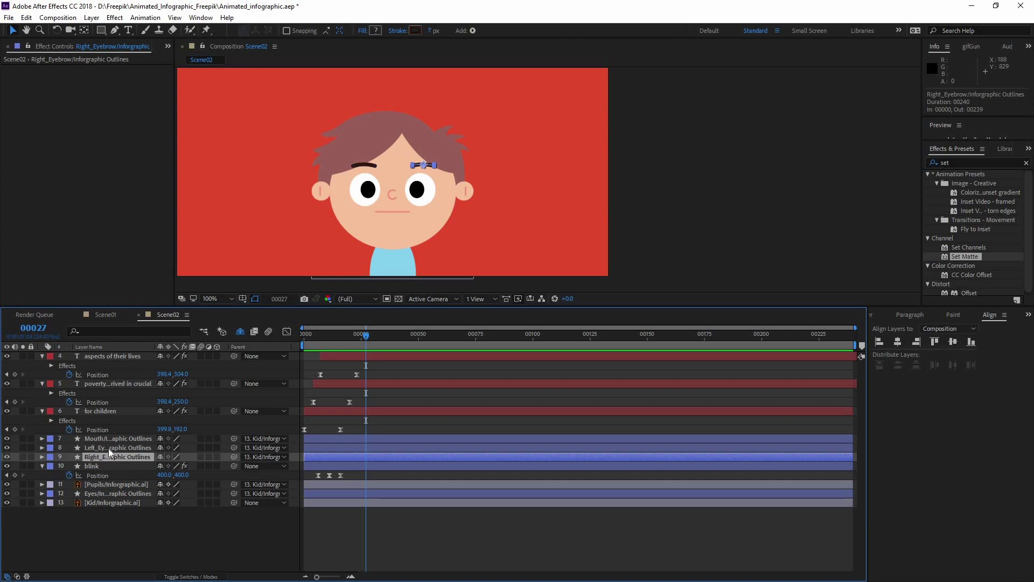
key("u")
key("u")
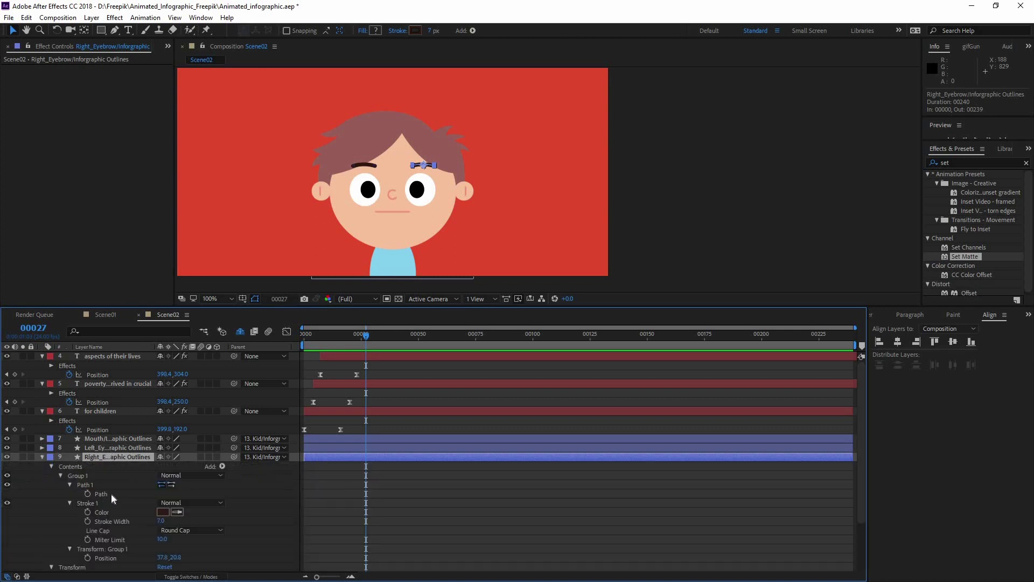
left_click(97, 493)
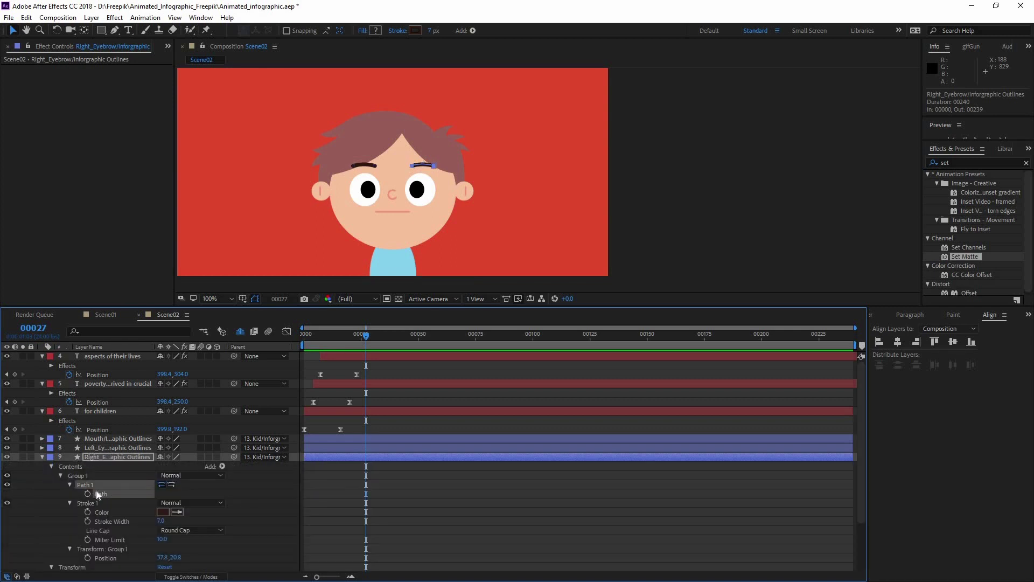
left_click(100, 447)
key("u")
key("u")
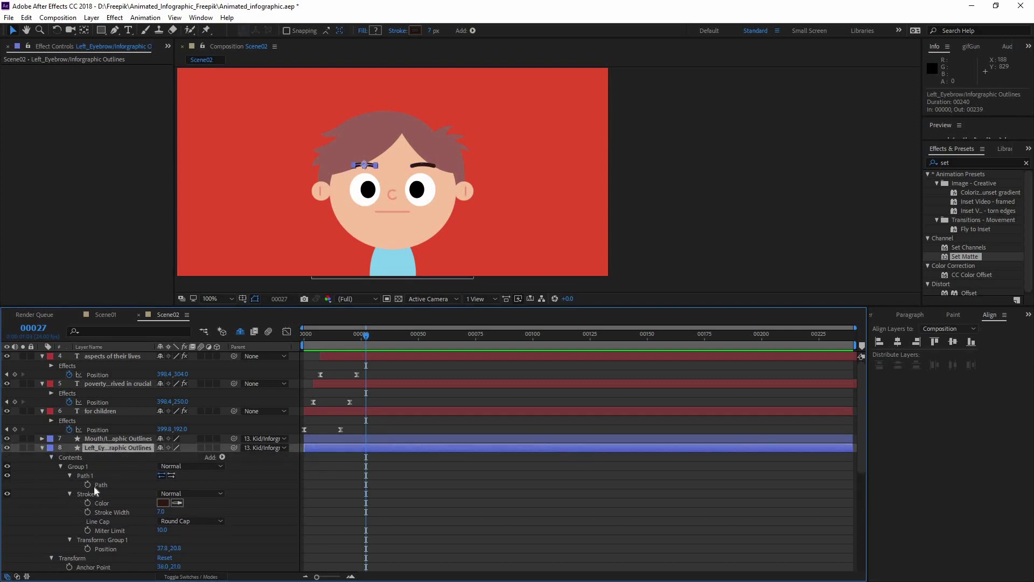
scroll(141, 473, "down", 2)
scroll(135, 473, "down", 1)
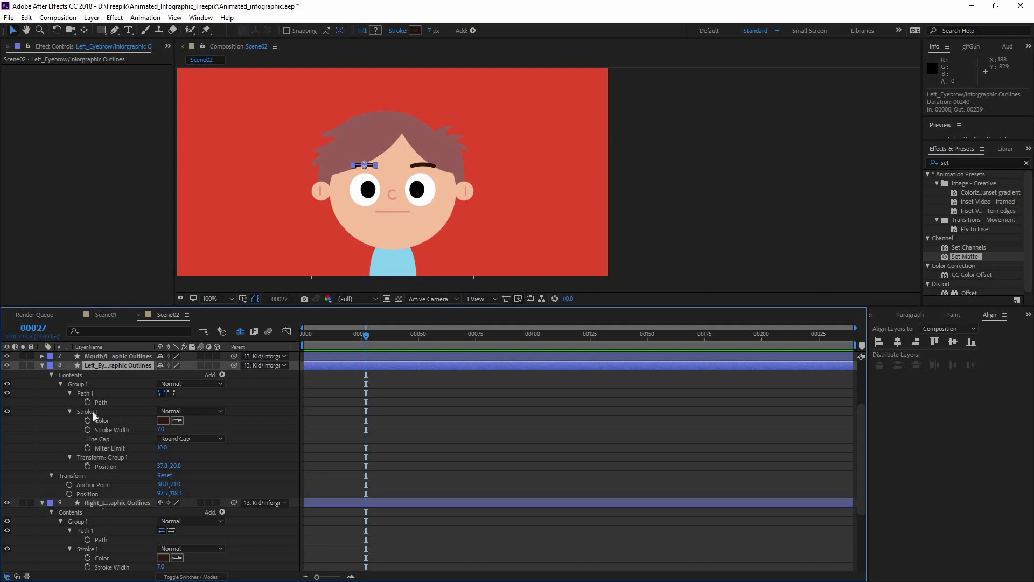
left_click(87, 540, "alt")
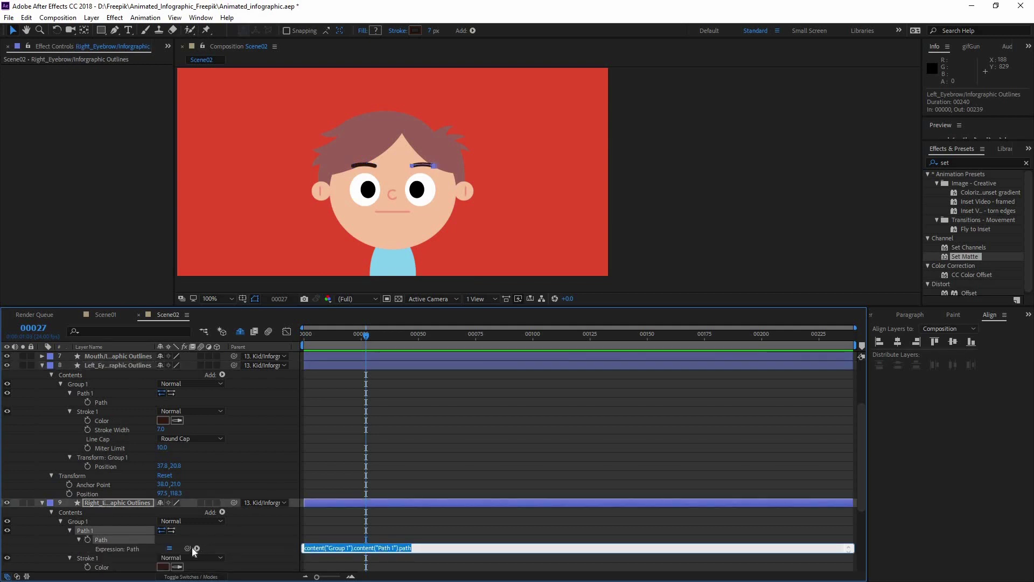
left_click_drag(186, 547, 101, 402)
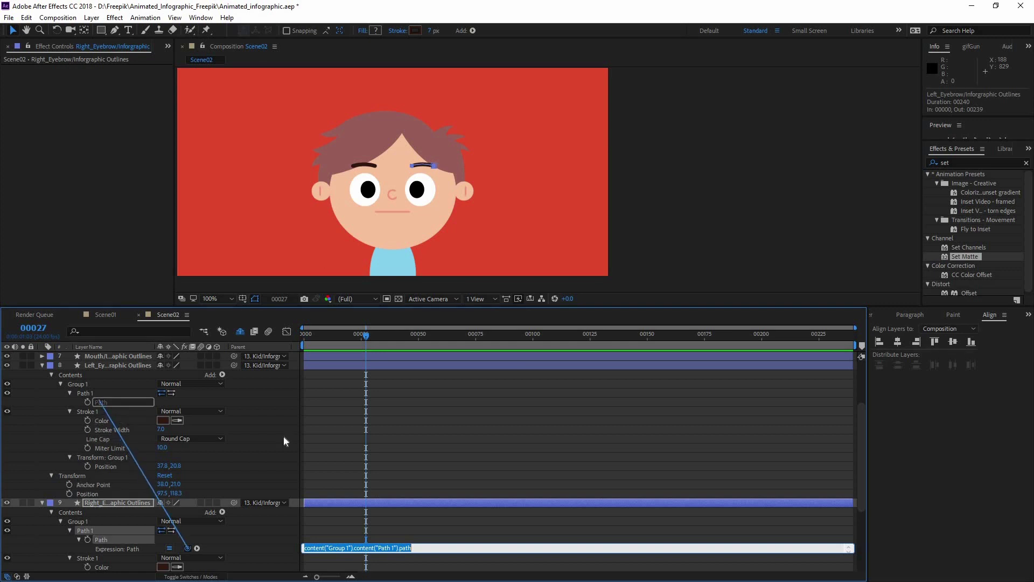
left_click(322, 437)
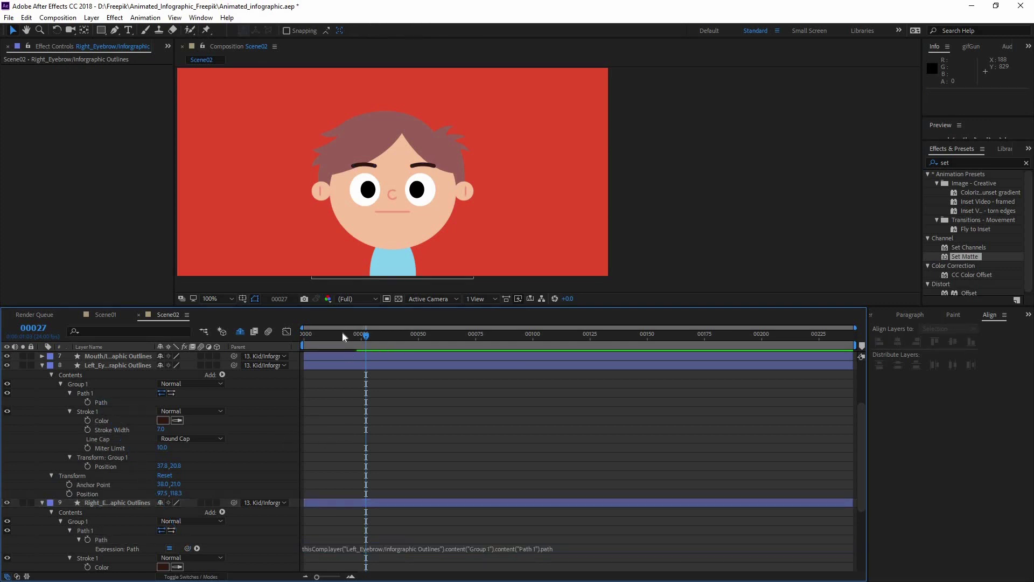
- Test the eyebrow link at frame 23 by raising the left eyebrow's outer end, and undo the change
mouse_move(349, 338)
left_mouse_down()
mouse_move(377, 340)
mouse_move(356, 343)
left_mouse_up()
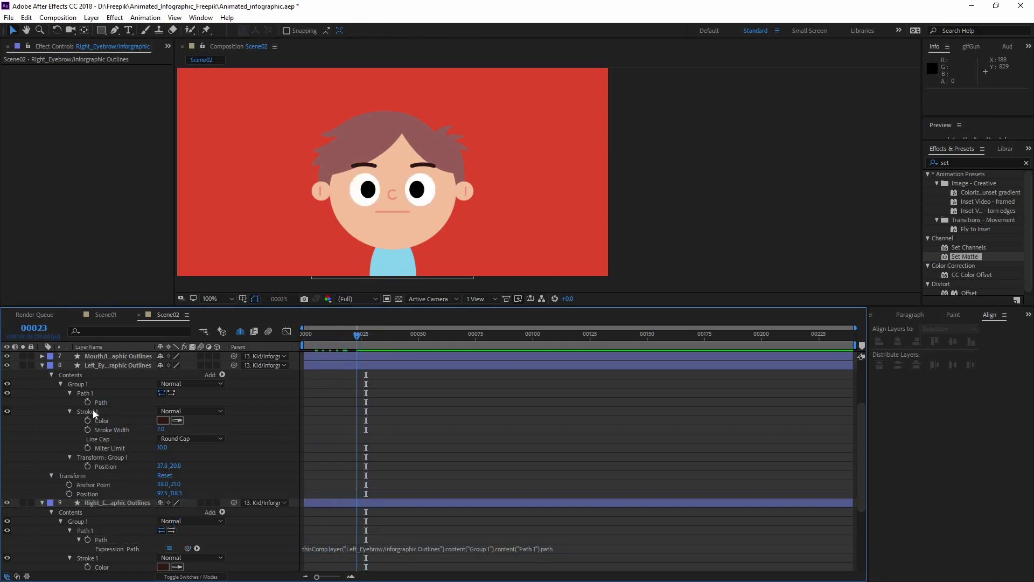
left_click(364, 165)
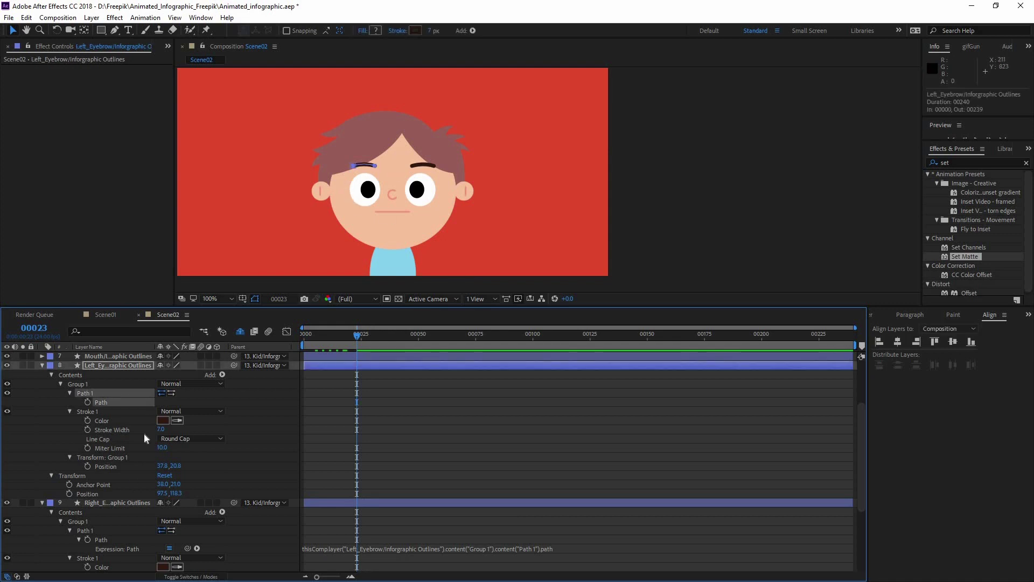
key("period")
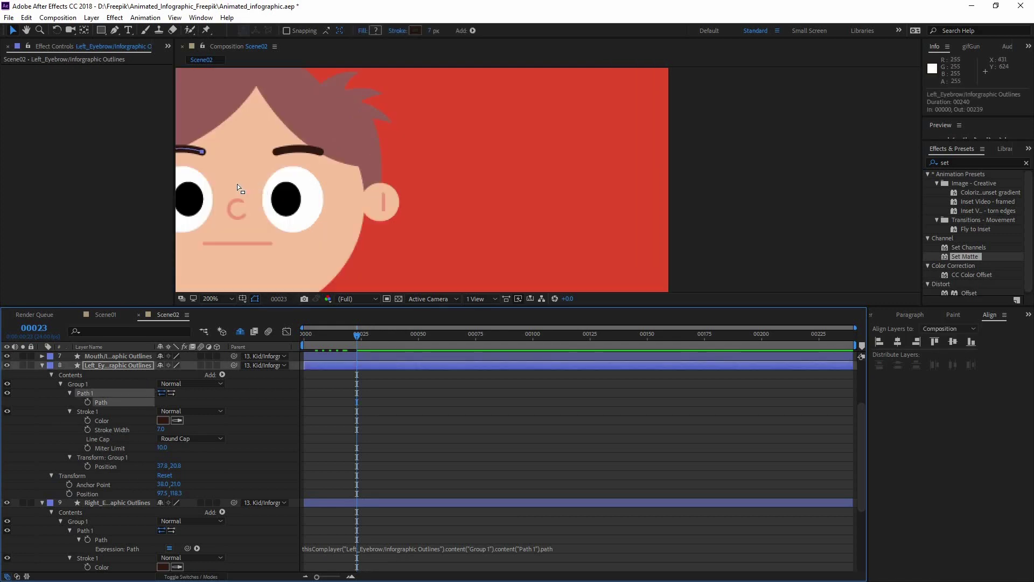
left_click_drag(367, 177, 497, 170)
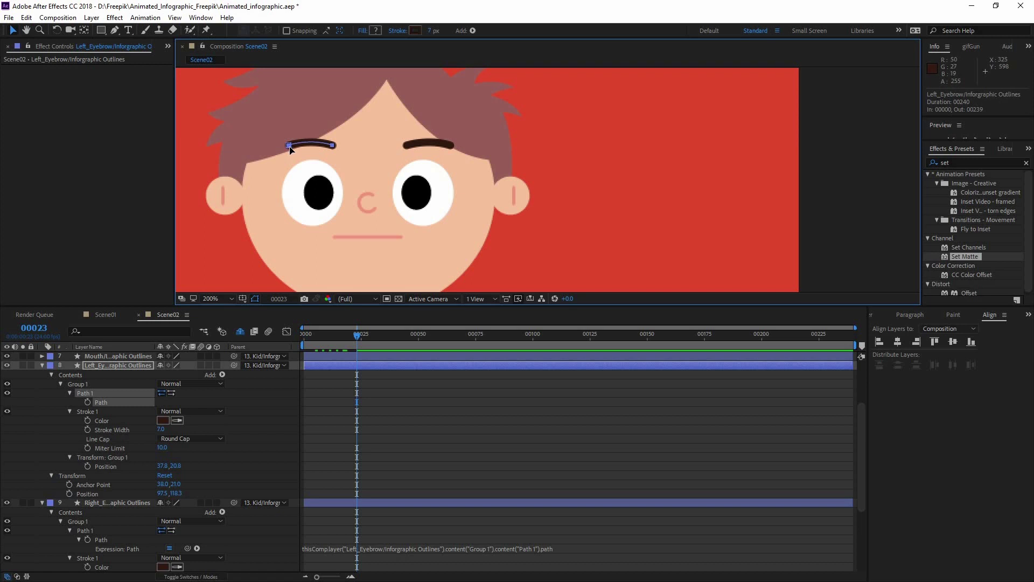
left_click_drag(288, 145, 292, 115)
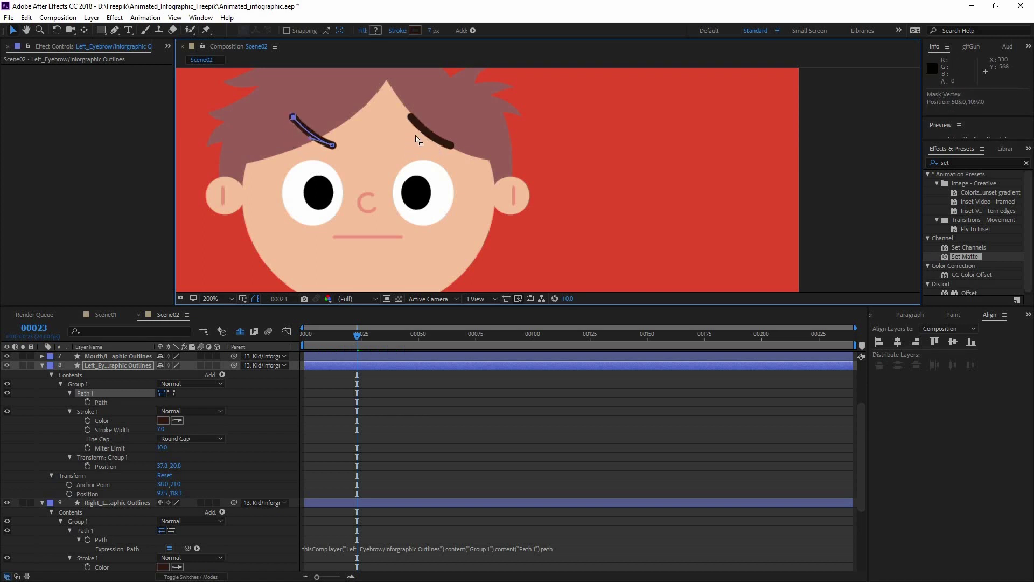
key("ctrl+z")
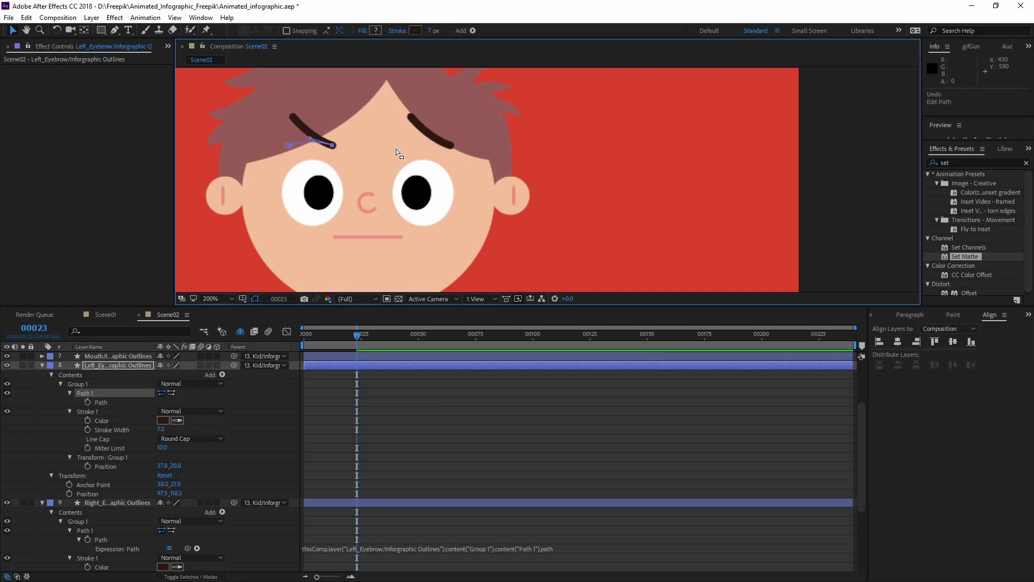
- Show the Scale property of the Right_Eyebrow outlines layer
scroll(111, 451, "down", 2)
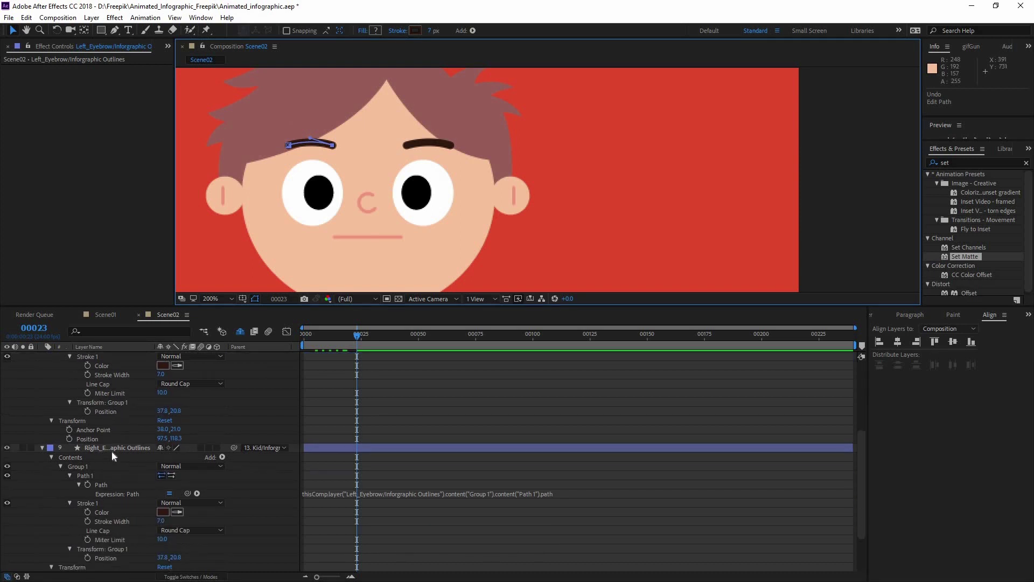
left_click(112, 448)
key("s")
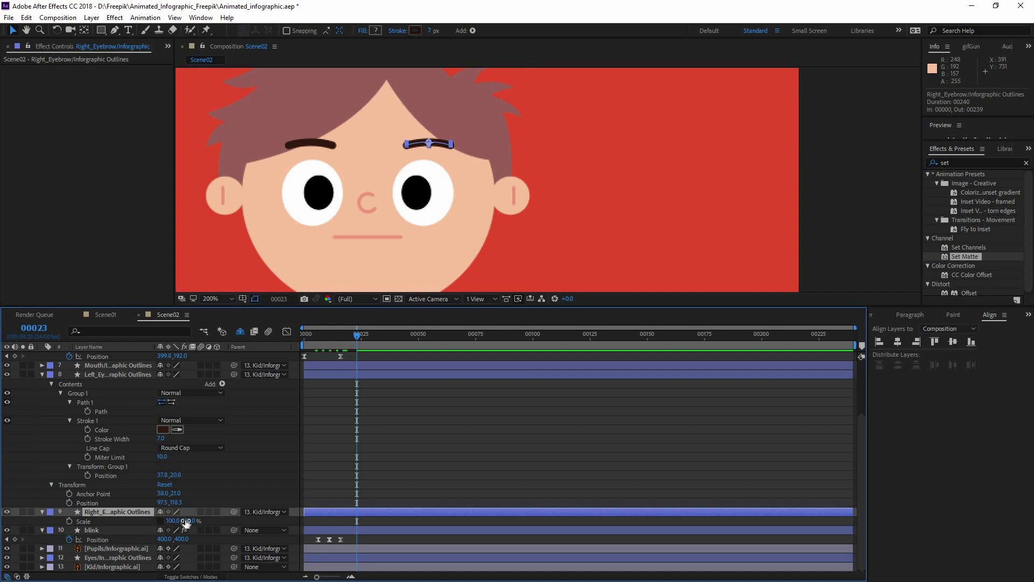
- Try to mirror the right eyebrow by setting its vertical scale to -100%, and undo it
left_click_drag(191, 521, 186, 521)
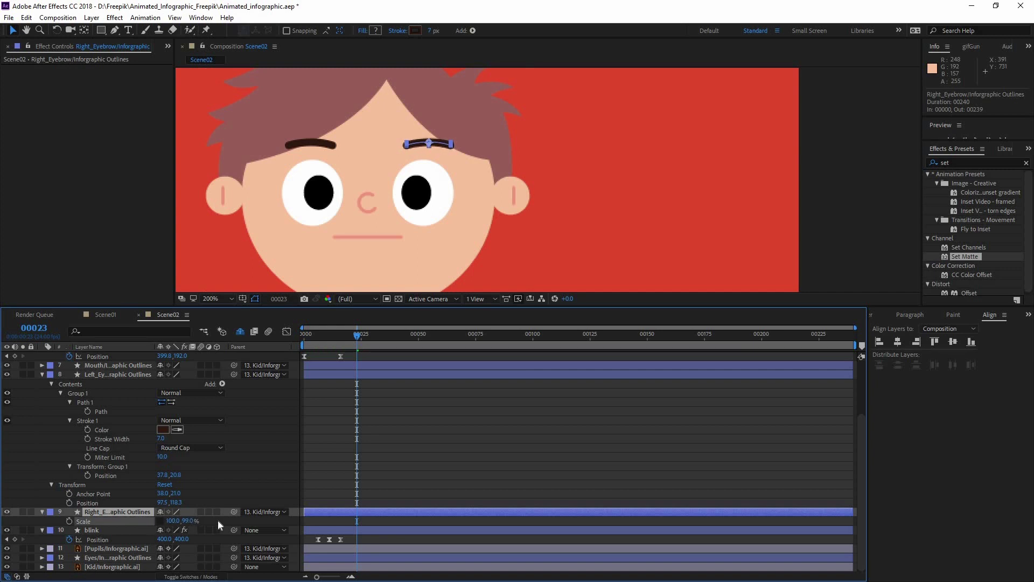
key("ctrl+z")
left_click(189, 521)
type("-100")
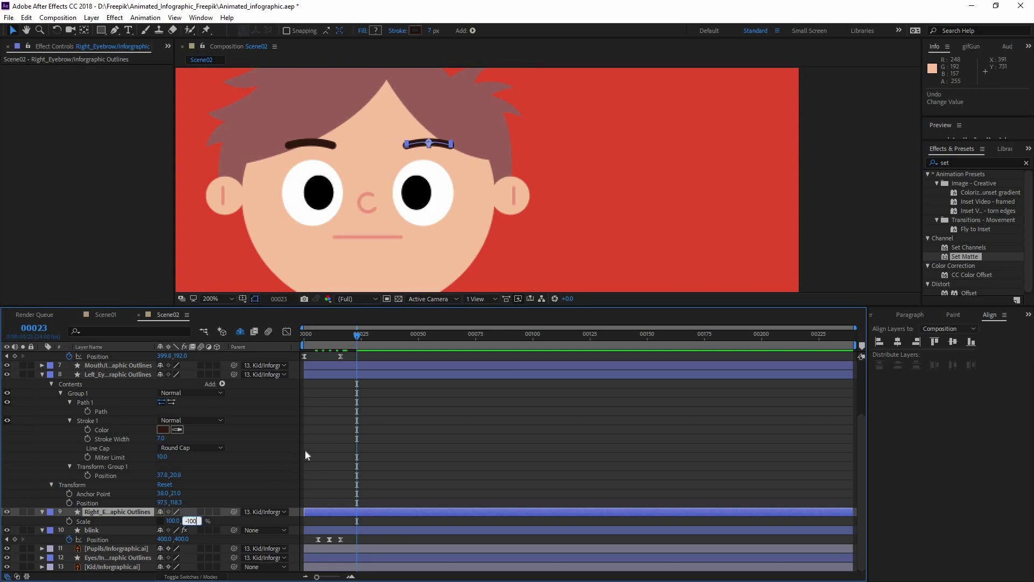
key("Return")
left_click(273, 441)
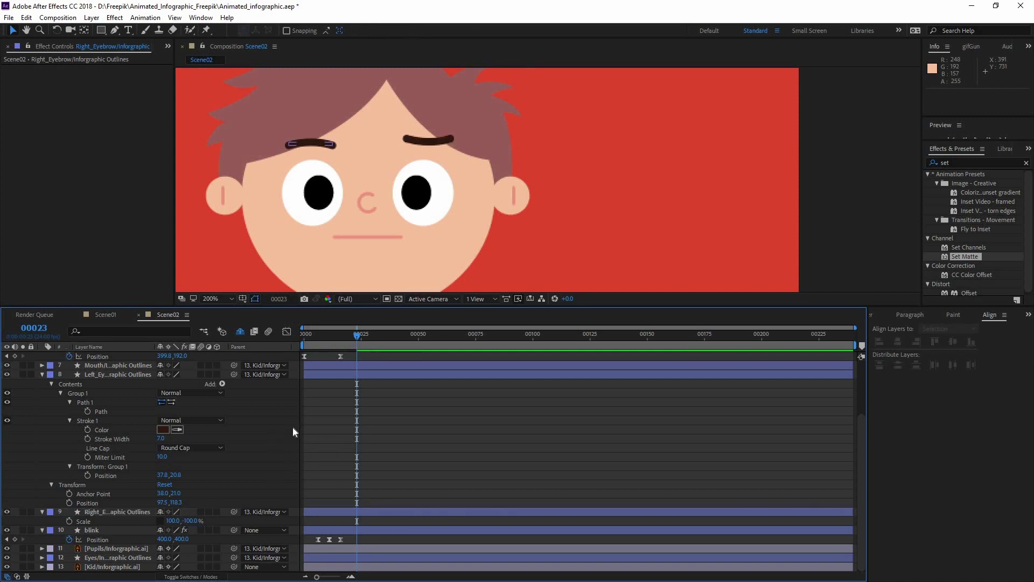
key("ctrl+z")
- Mirror the right eyebrow horizontally by setting its horizontal scale to -100%
left_click(172, 520)
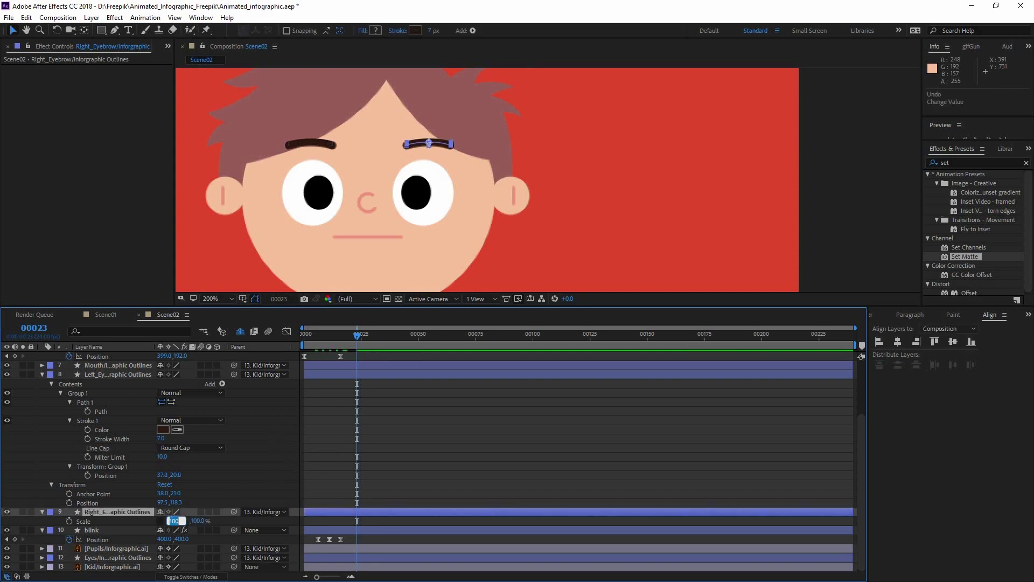
type("-100")
key("Return")
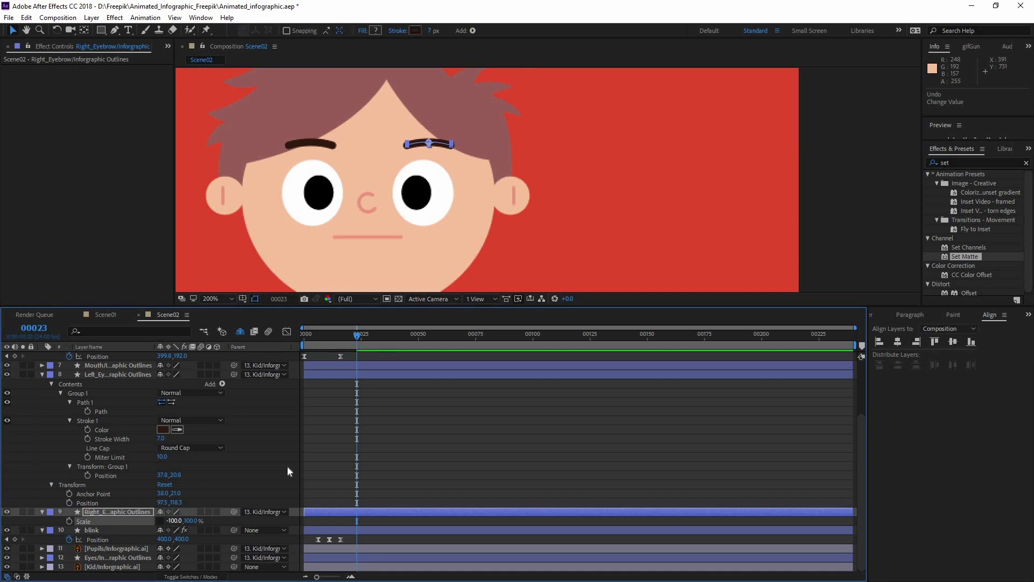
left_click(368, 477)
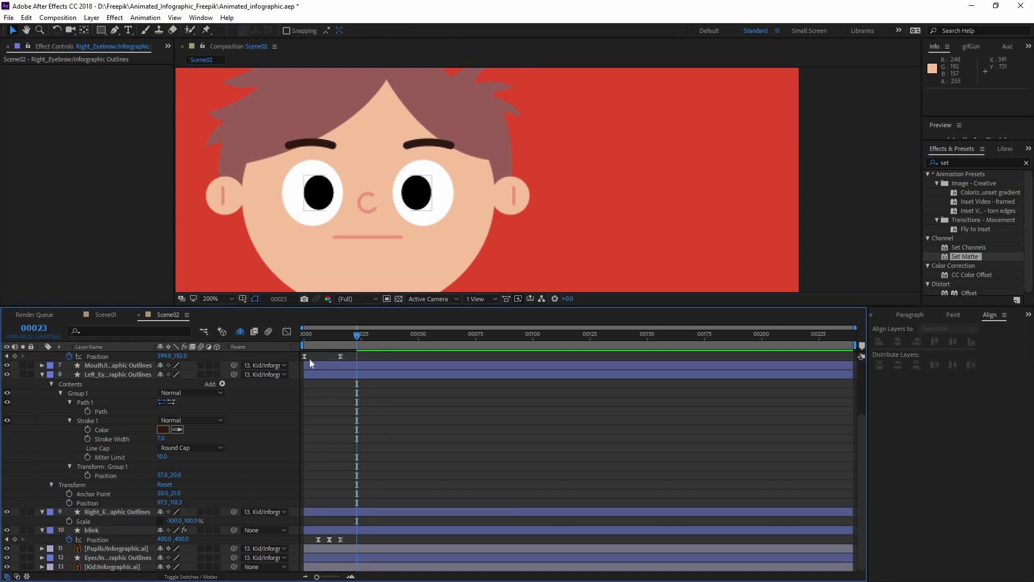
- Test the mirrored eyebrow link by moving the left eyebrow's outer end, and undo the path edits
left_click(289, 144)
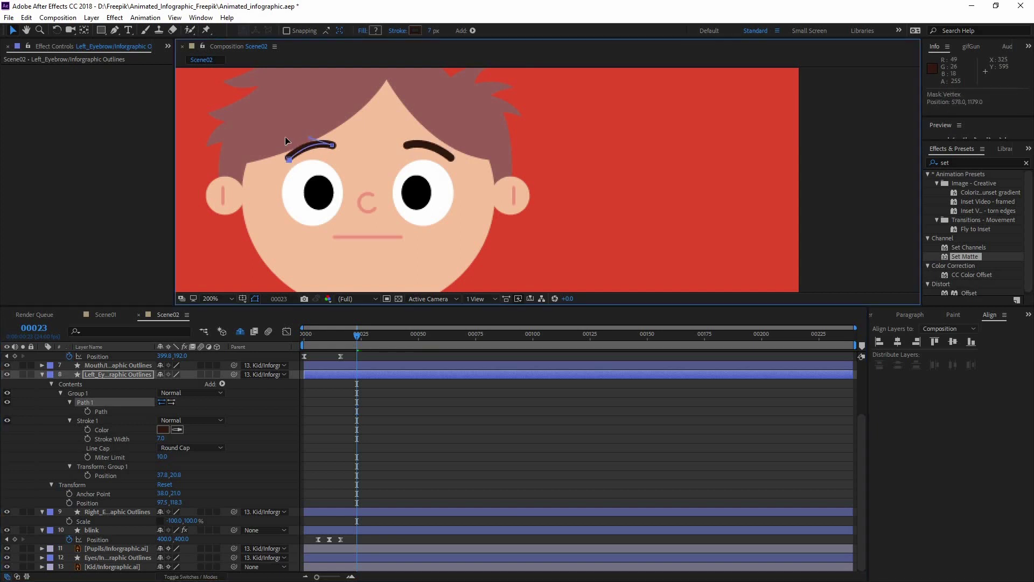
mouse_move(285, 138)
left_mouse_down()
mouse_move(283, 109)
mouse_move(286, 148)
mouse_move(286, 125)
mouse_move(285, 134)
left_mouse_up()
key("ctrl+z")
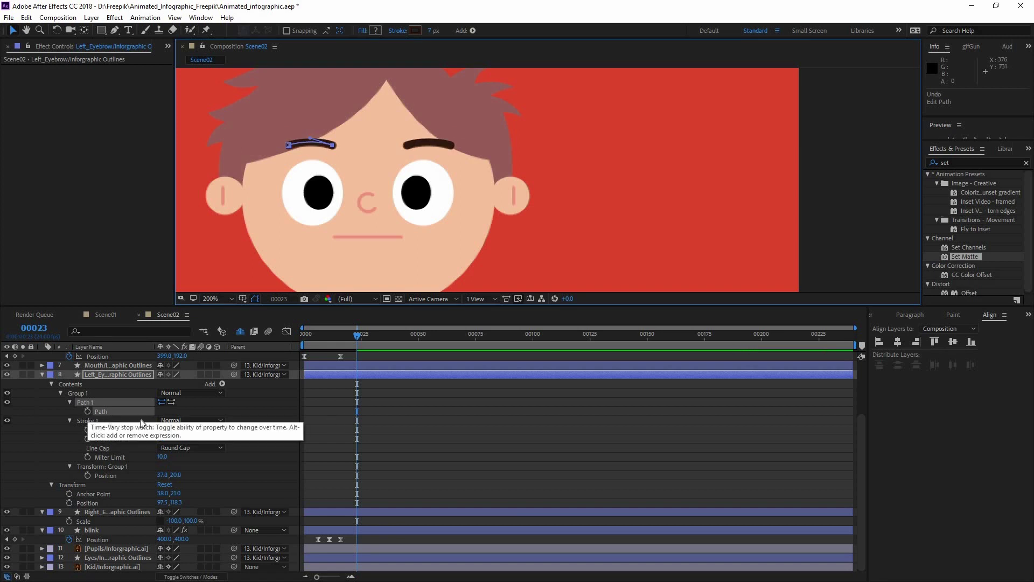
- Keyframe the Left_Eyebrow layer's path at frame 23, show only its keyframed property, and hide the Right_Eyebrow layer from the timeline as shy
left_click(87, 411)
left_click(326, 382)
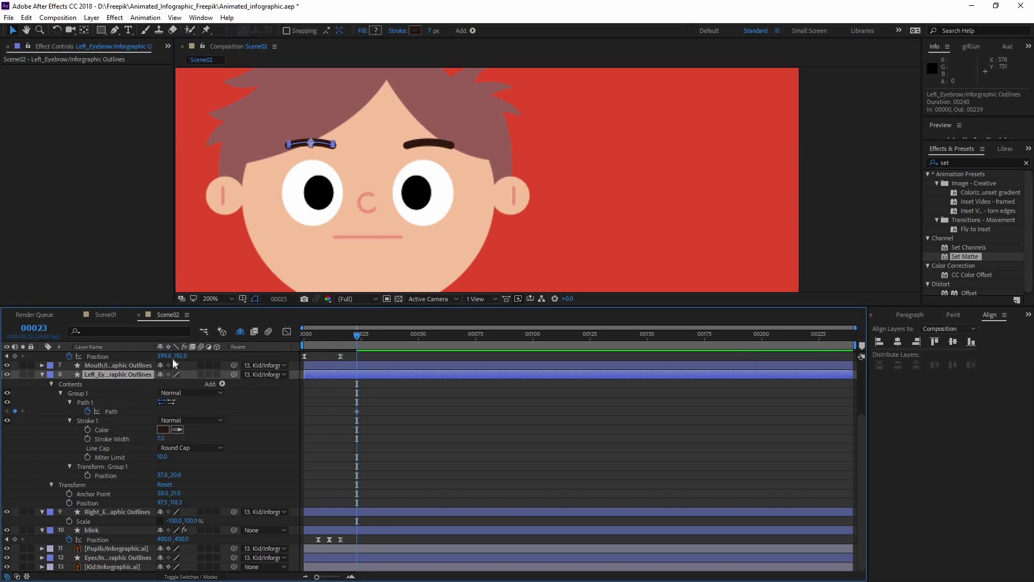
key("u")
key("u")
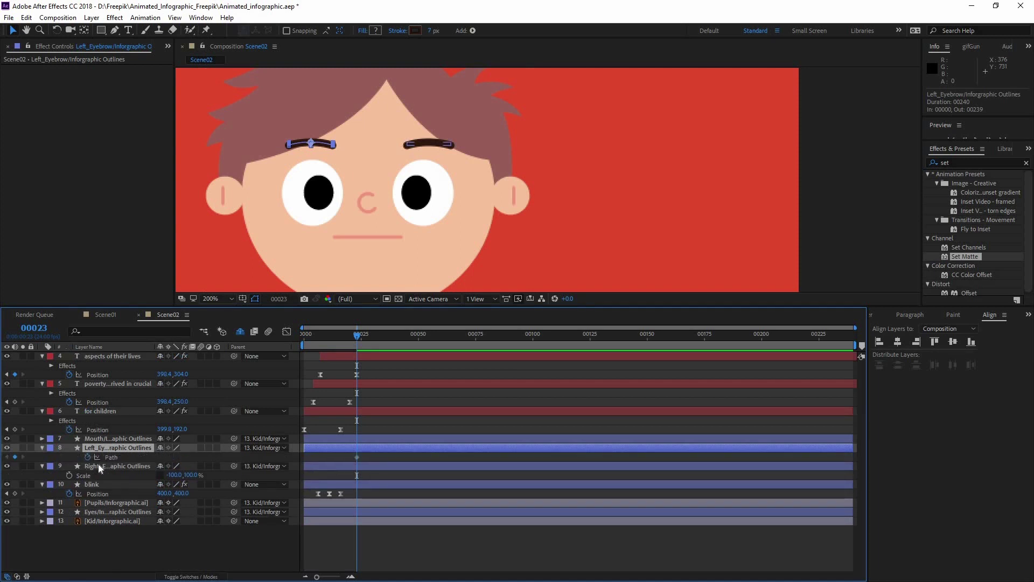
left_click(98, 463)
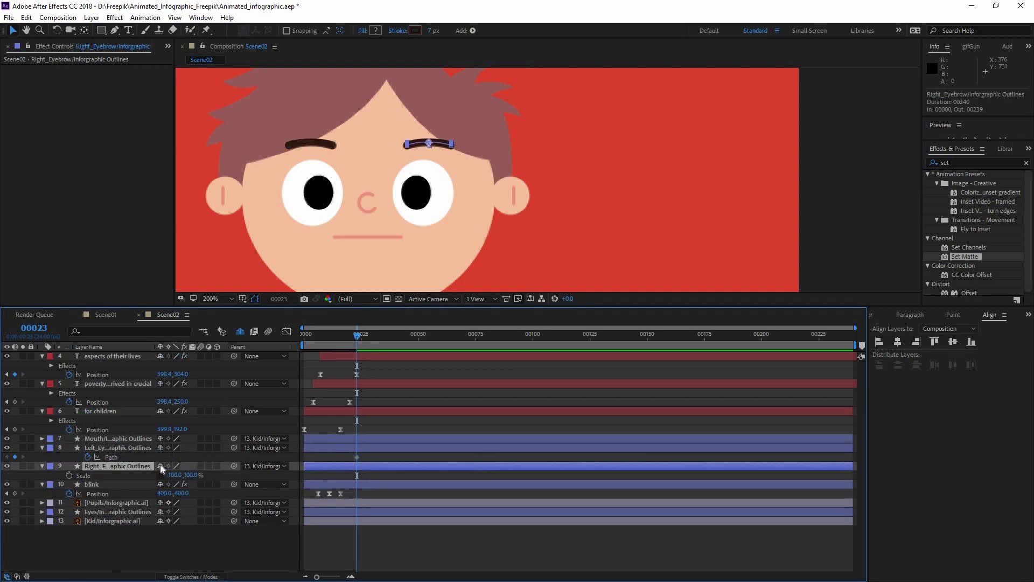
left_click(160, 465)
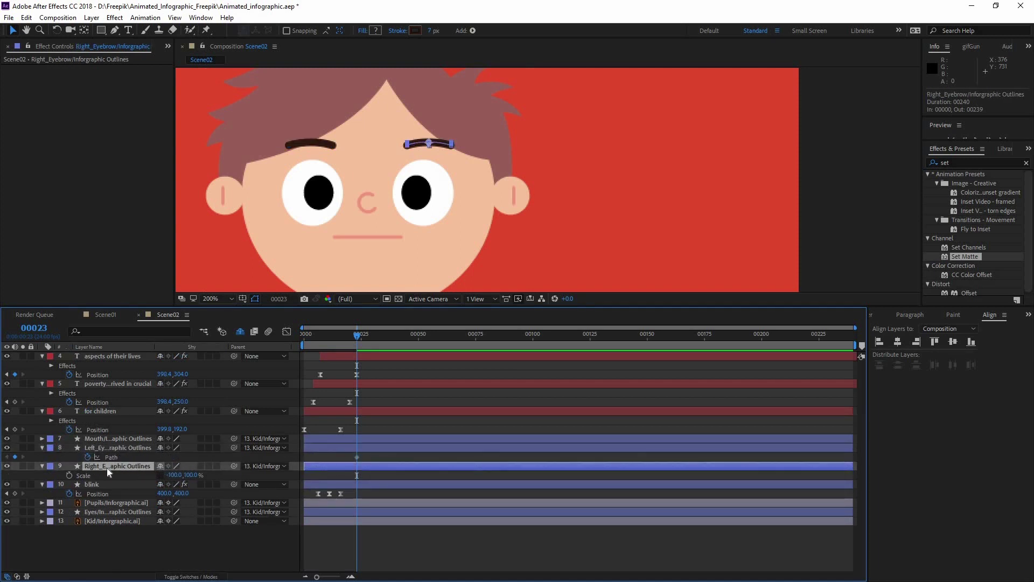
- Keyframe the Mouth layer's path, and move the mouth and left eyebrow path keyframes to frame 0
left_click(115, 440)
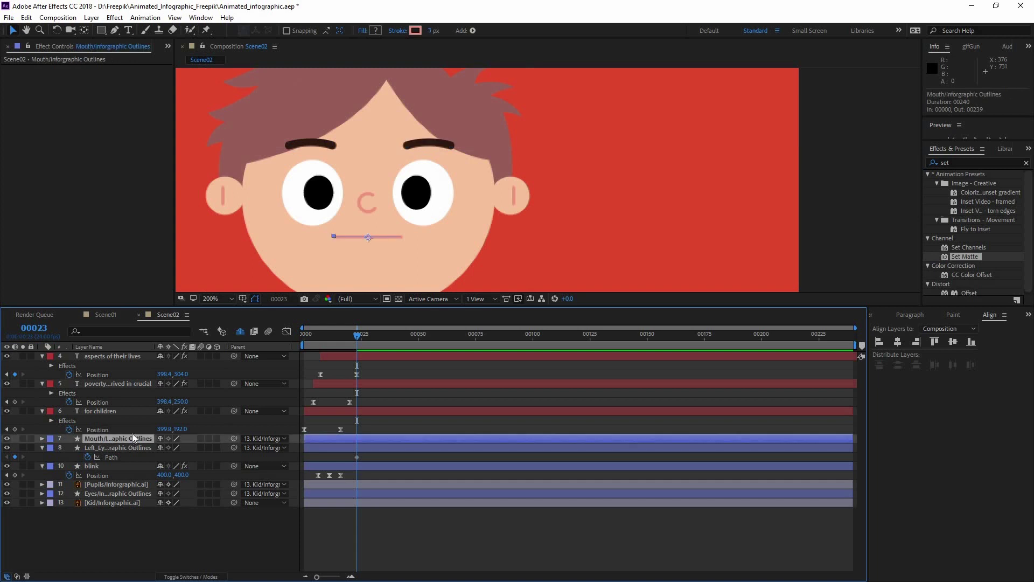
key("u")
key("u")
left_click(88, 475)
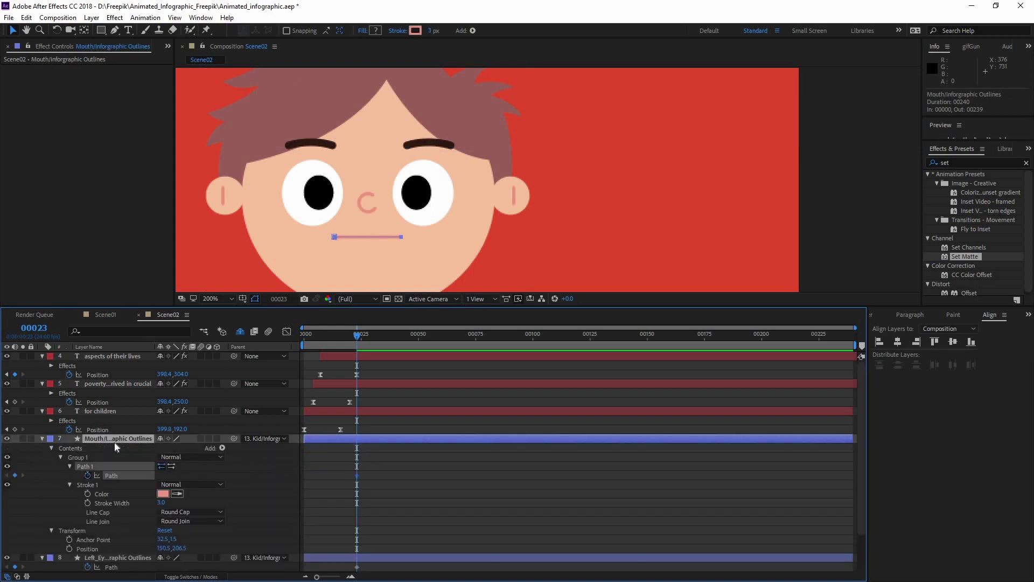
left_click(114, 439)
key("u")
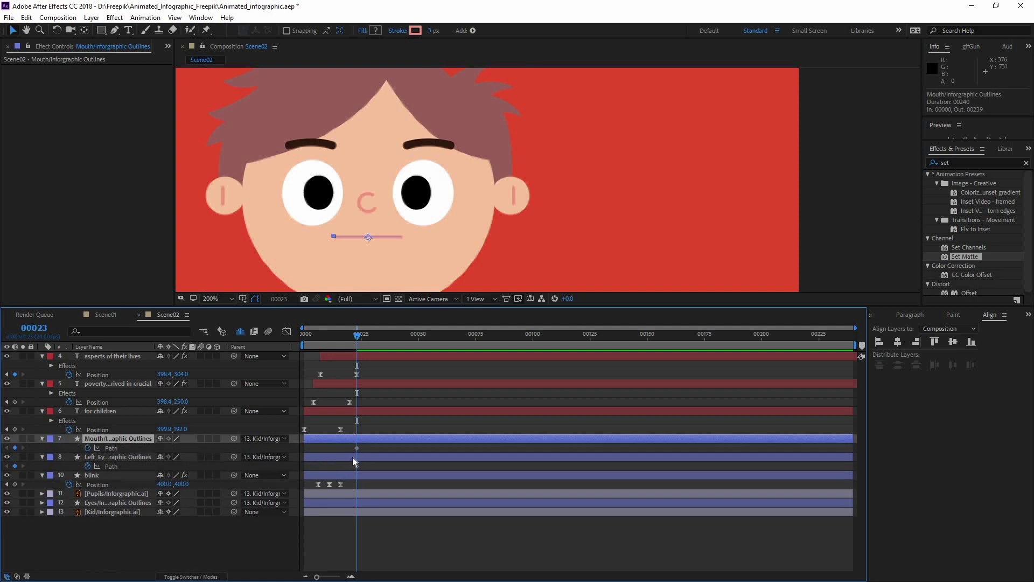
left_click_drag(350, 445, 305, 457)
- Add a Position keyframe to the Pupils layer at frame 23
left_click(109, 495)
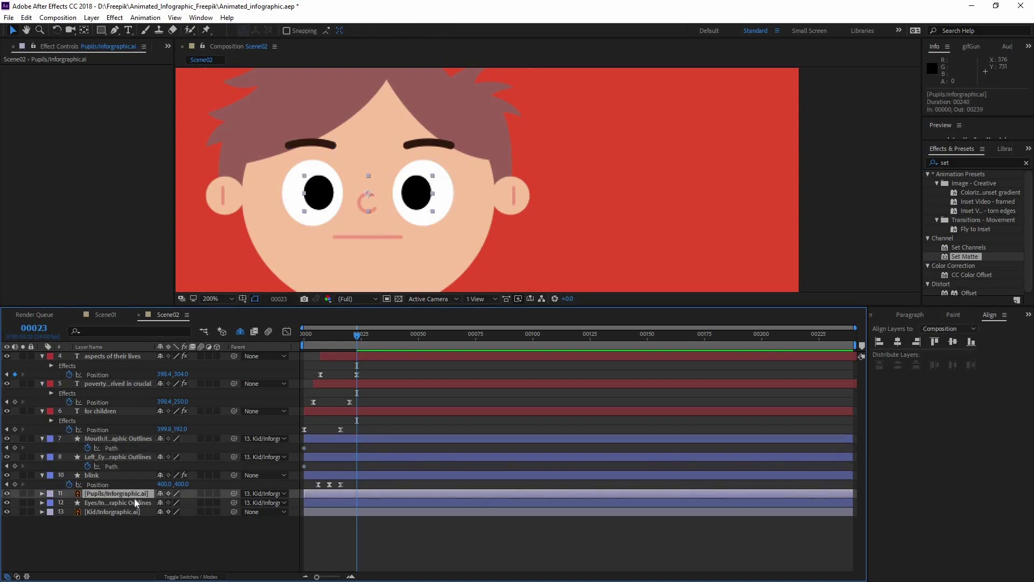
key("p")
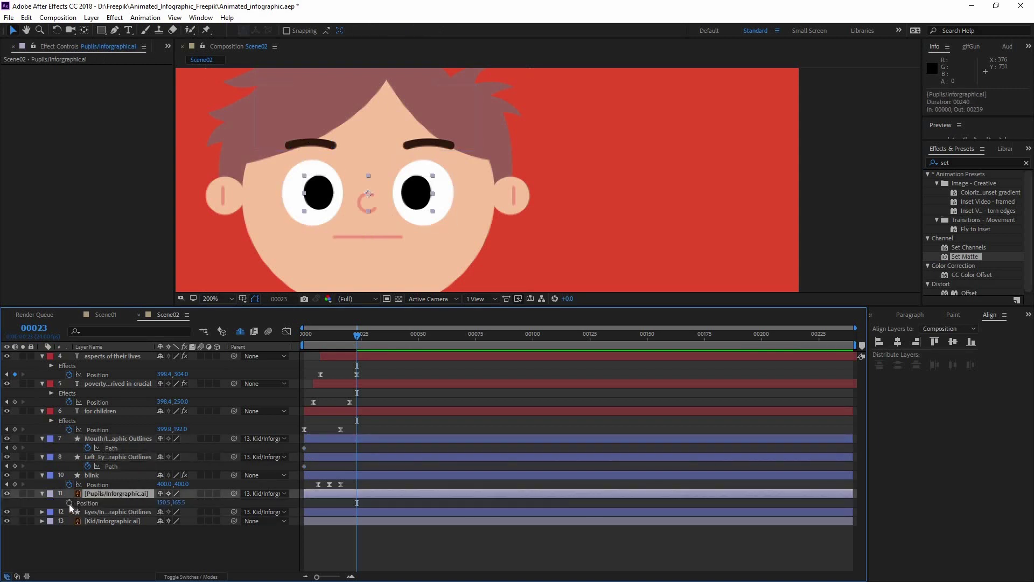
left_click(69, 503)
left_click(123, 511)
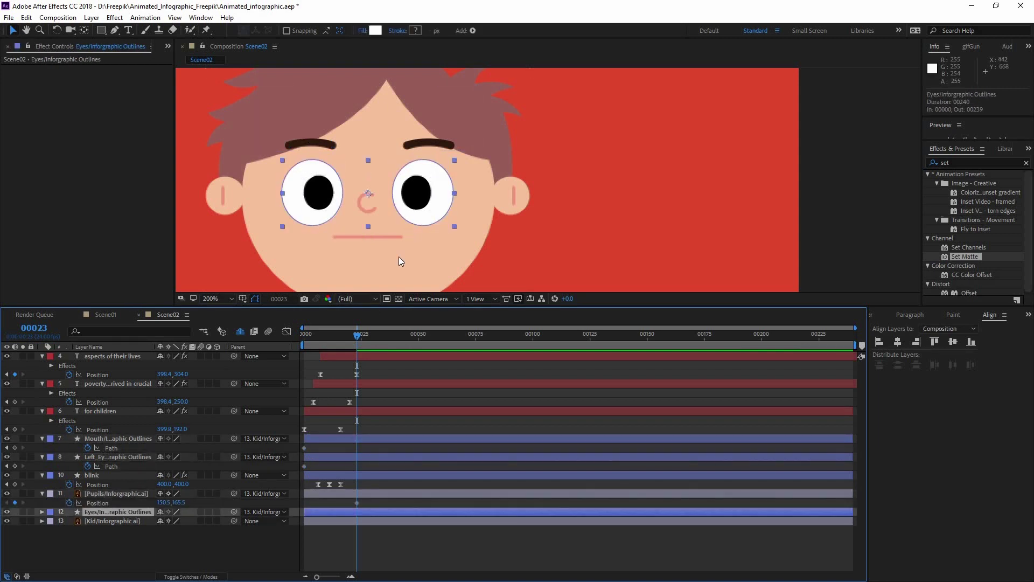
key("comma")
left_click(331, 530)
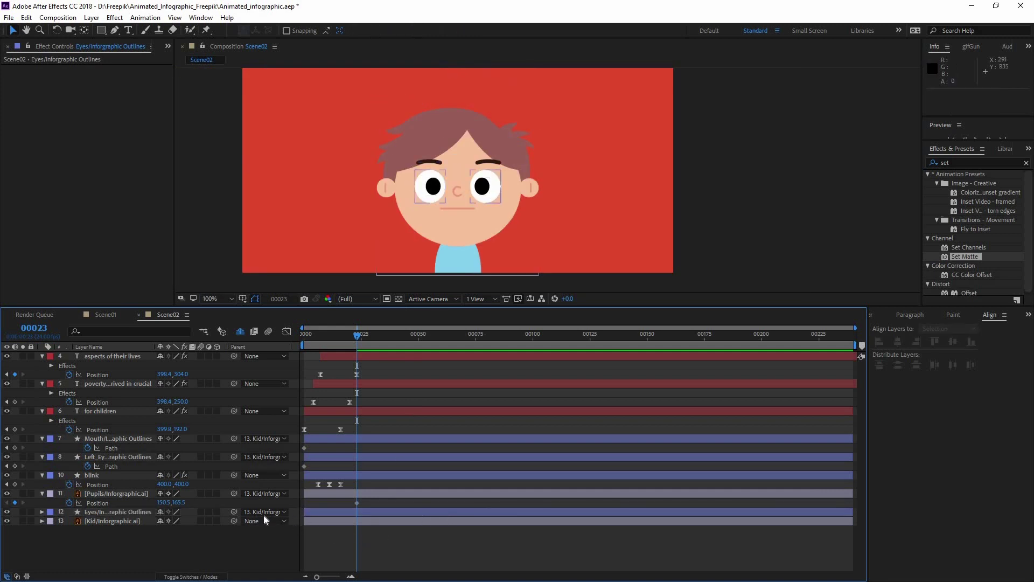
- Animate the Kid layer's Position from 400, 994 at frame 0 to 400, 640 at about frame 14, and preview the rise
left_click(141, 520)
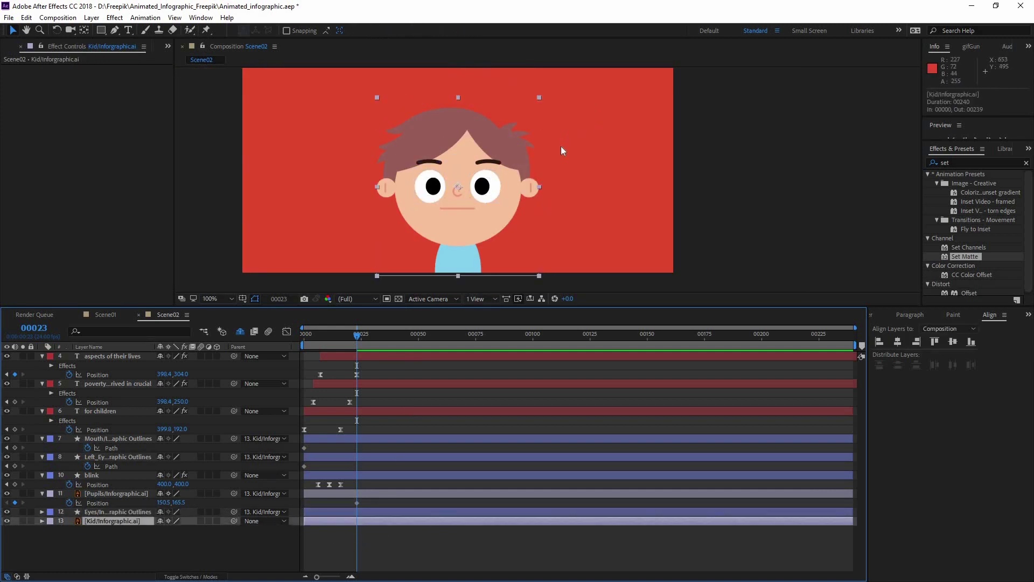
key("comma")
key("space")
left_click_drag(548, 157, 483, 204)
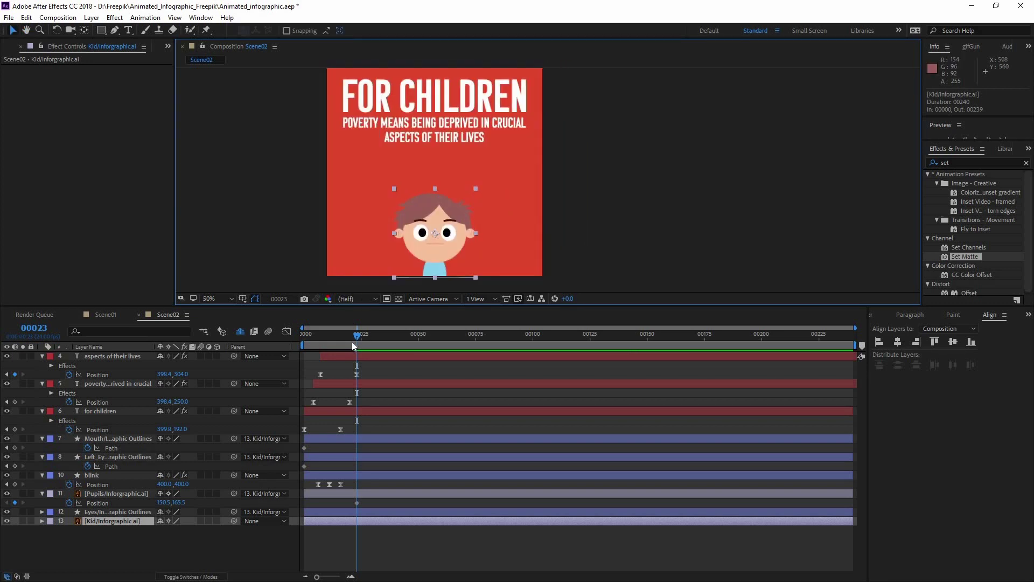
left_click_drag(312, 342, 266, 343)
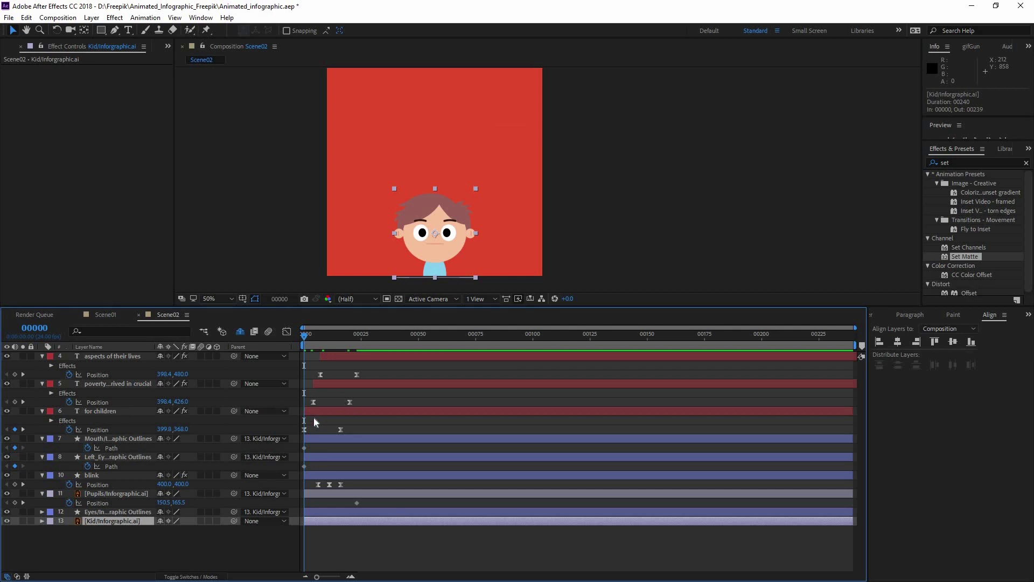
key("p")
left_click(69, 530)
left_click_drag(328, 341, 236, 339)
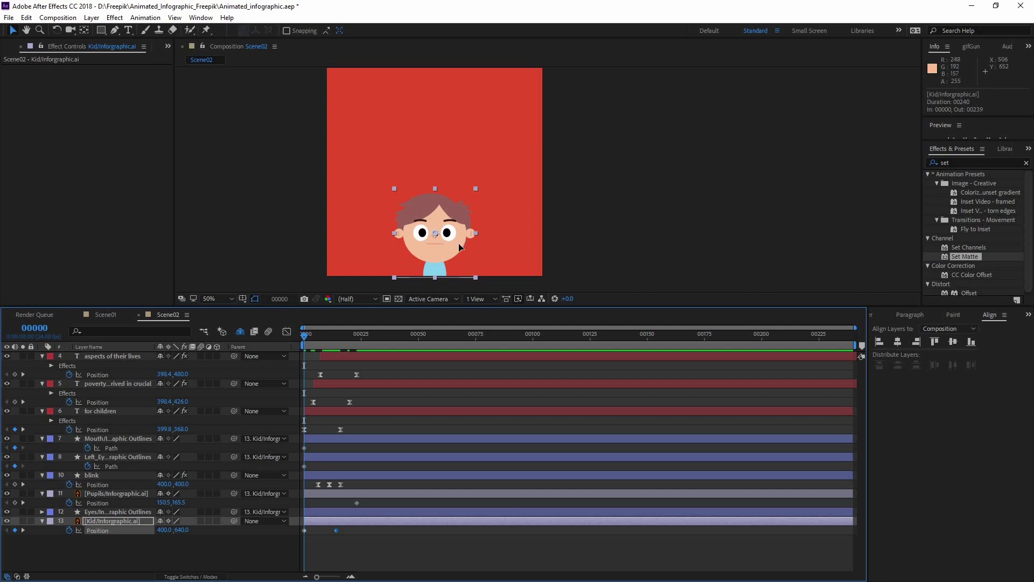
left_click_drag(474, 241, 452, 362)
key("space")
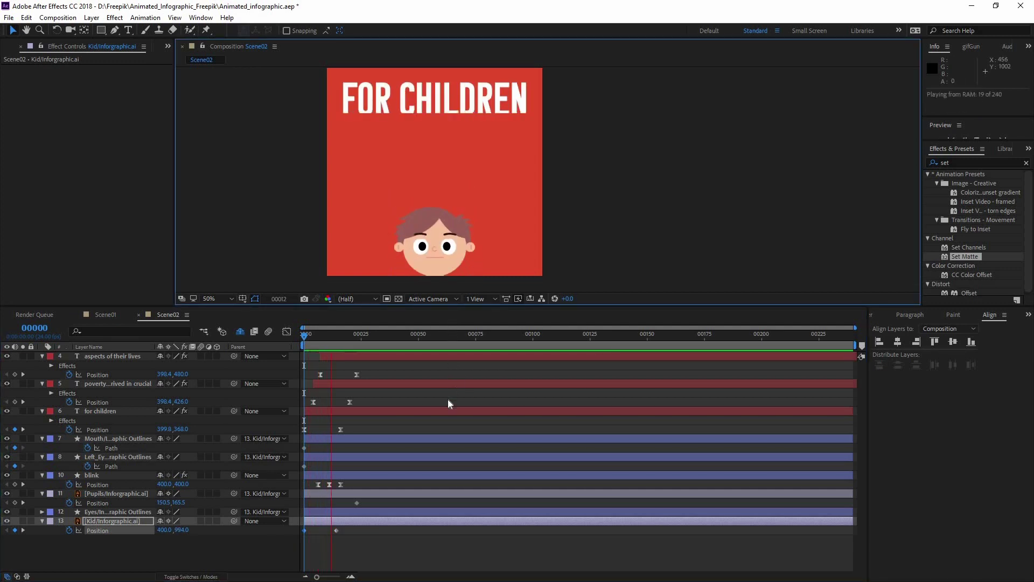
key("space")
- Apply Easy Ease to both Position keyframes of the Kid layer and preview the eased motion
left_click(280, 529)
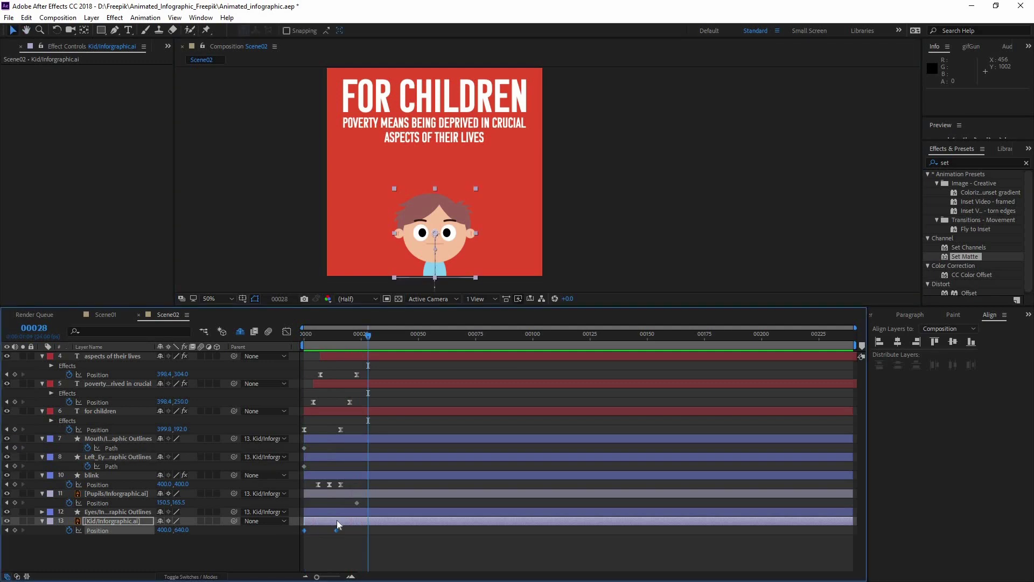
right_click(306, 529)
mouse_move(372, 521)
left_click(218, 449)
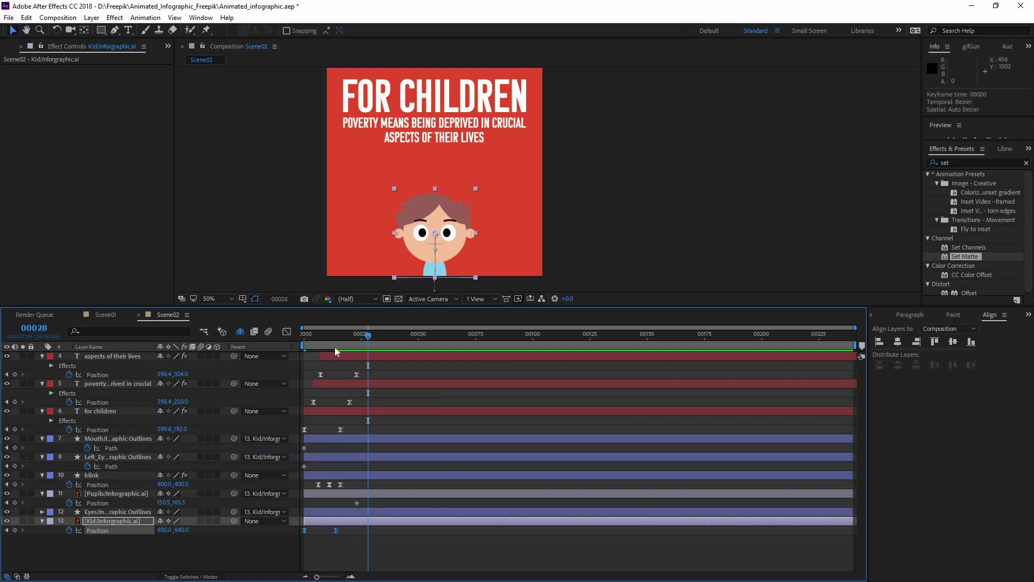
key("F2")
key("Home")
key("space")
key("space")
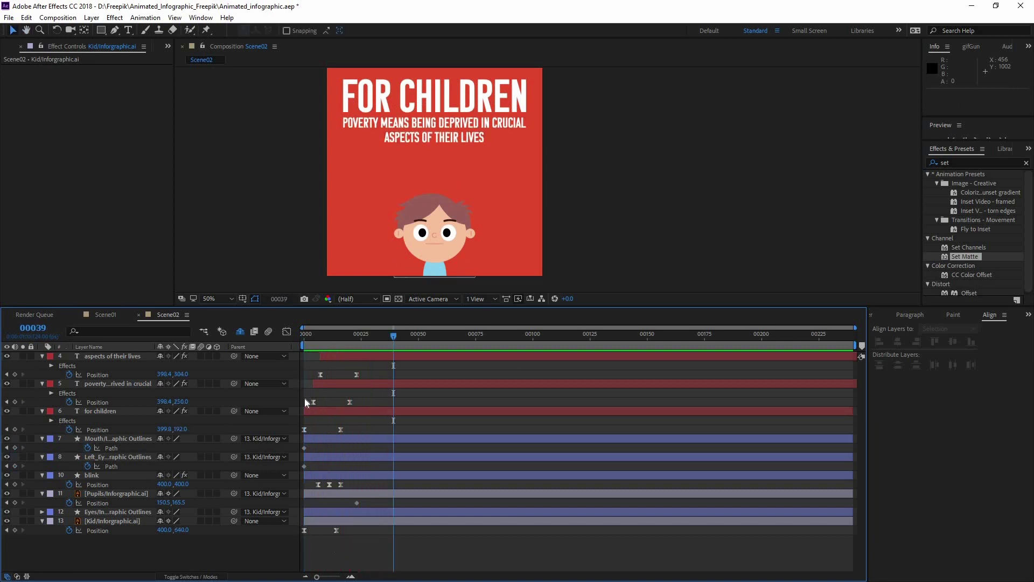
- Inspect the speed graph of the Kid layer's Position keyframes and play the animation from the start
left_click_drag(367, 525, 289, 334)
left_click(287, 331)
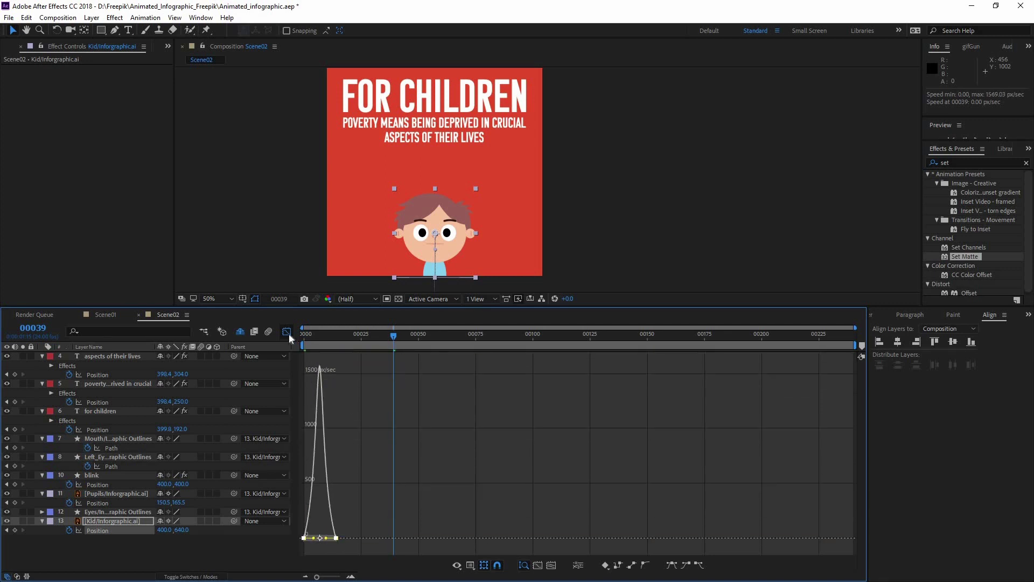
left_click(287, 332)
key("Home")
key("space")
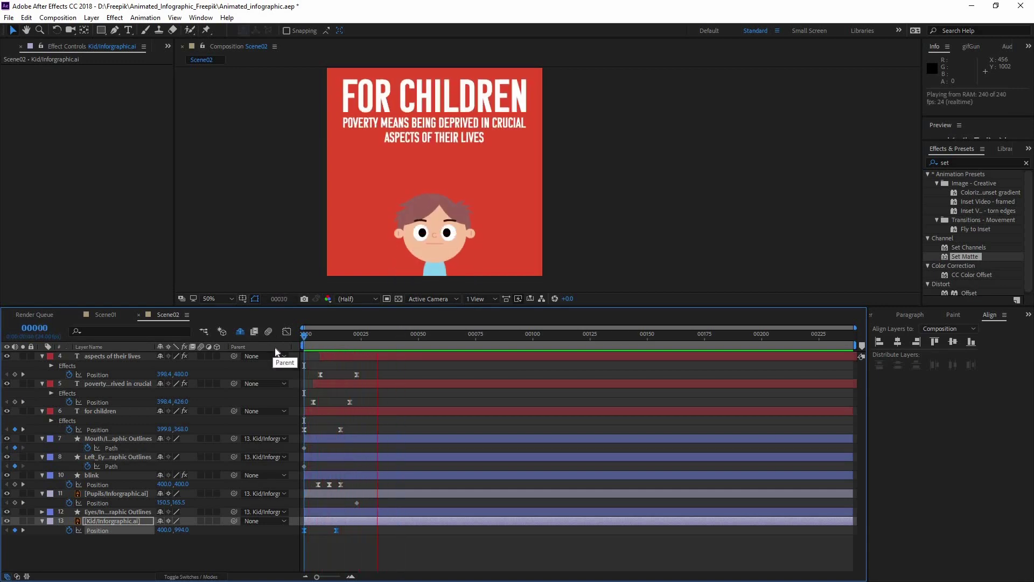
key("space")
- Try moving the kid to Position 465, 537 at frame 53, and undo the move
scroll(386, 277, "down", 1)
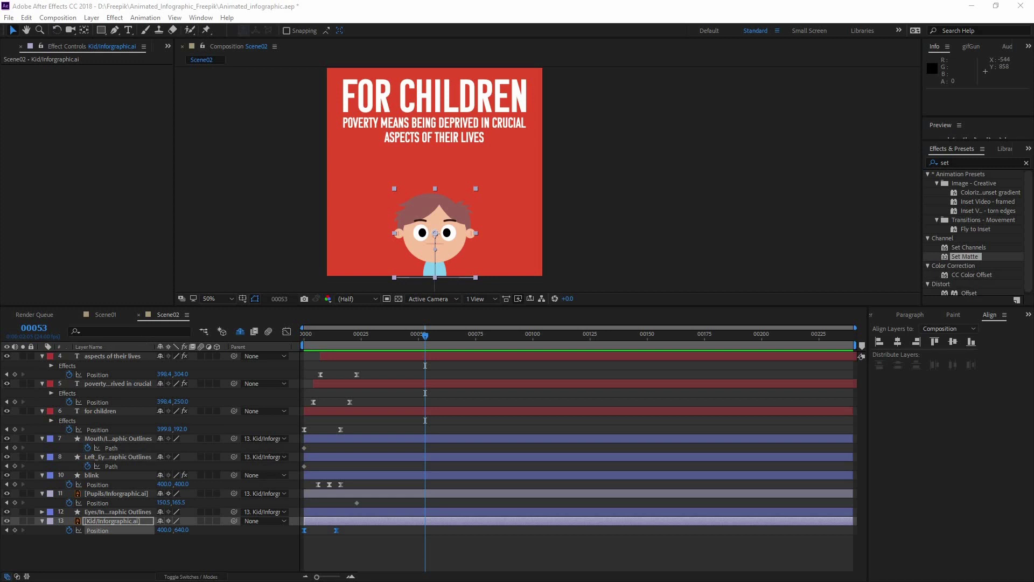
key("slash")
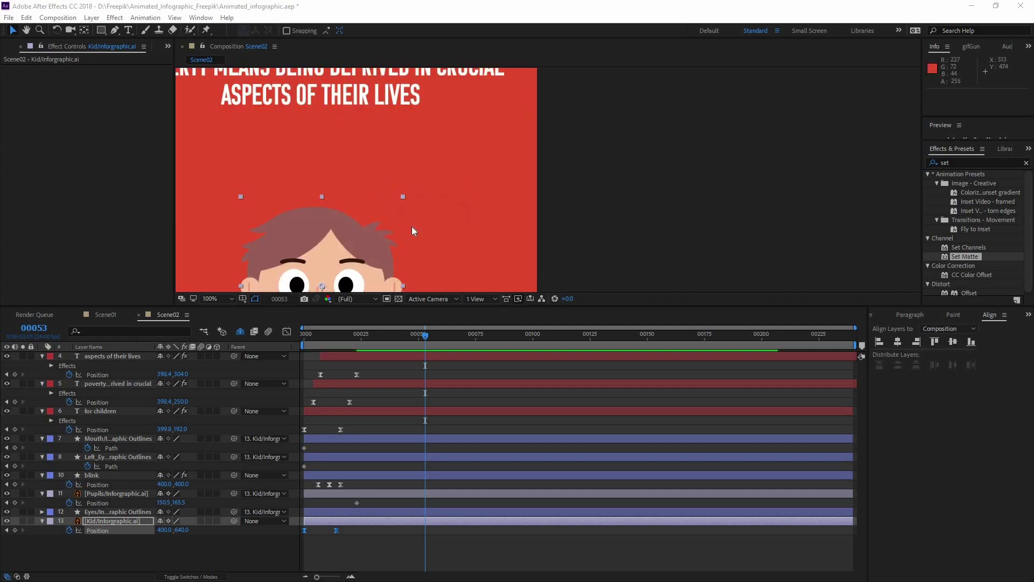
left_click_drag(369, 213, 405, 158)
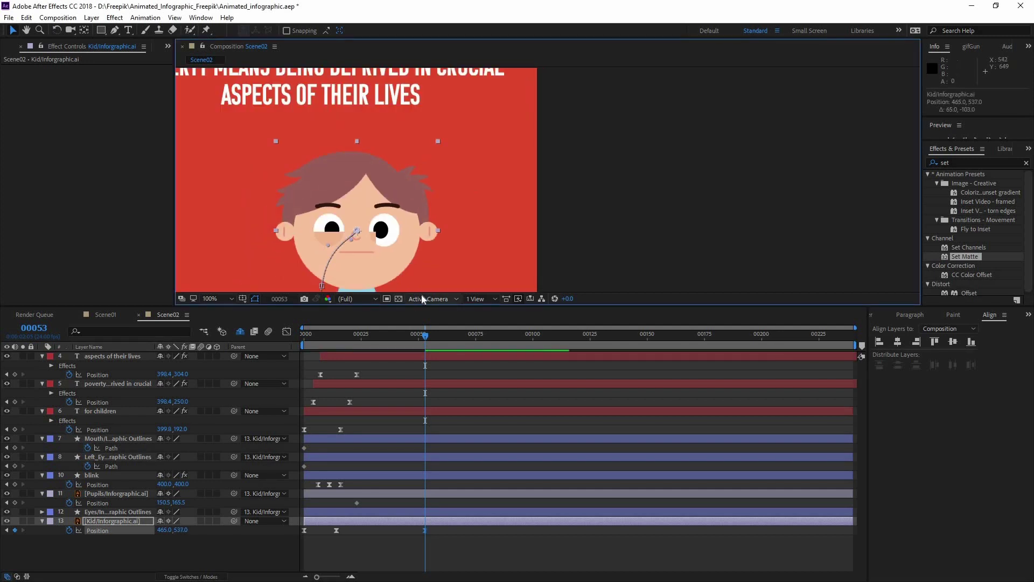
key("ctrl+z")
- Shift the three blink Position keyframes later so the middle one sits at frame 32, and preview the blink
left_click_drag(365, 335, 375, 335)
left_click_drag(314, 490, 377, 484)
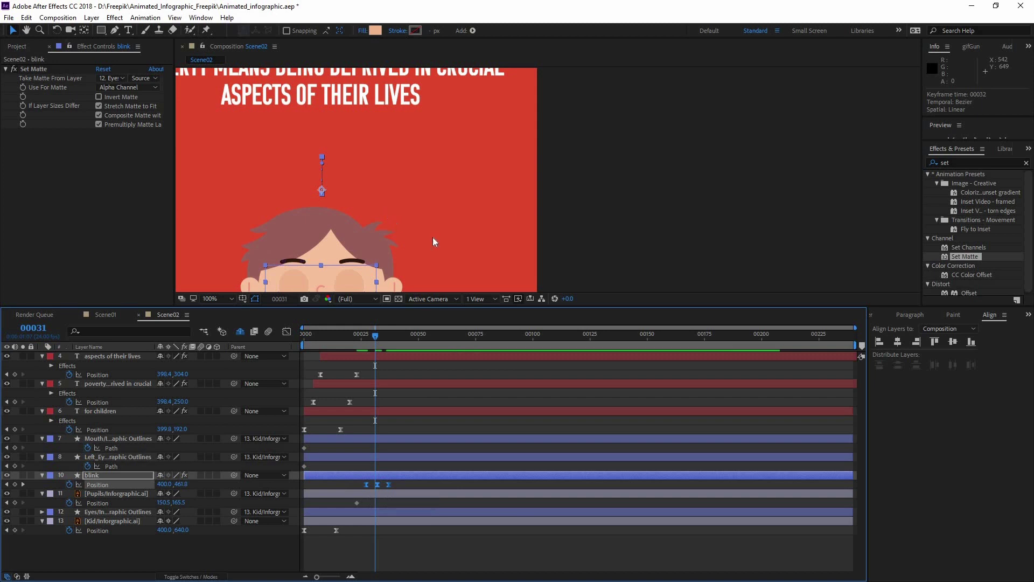
scroll(431, 237, "down", 2)
left_click(421, 535)
key("space")
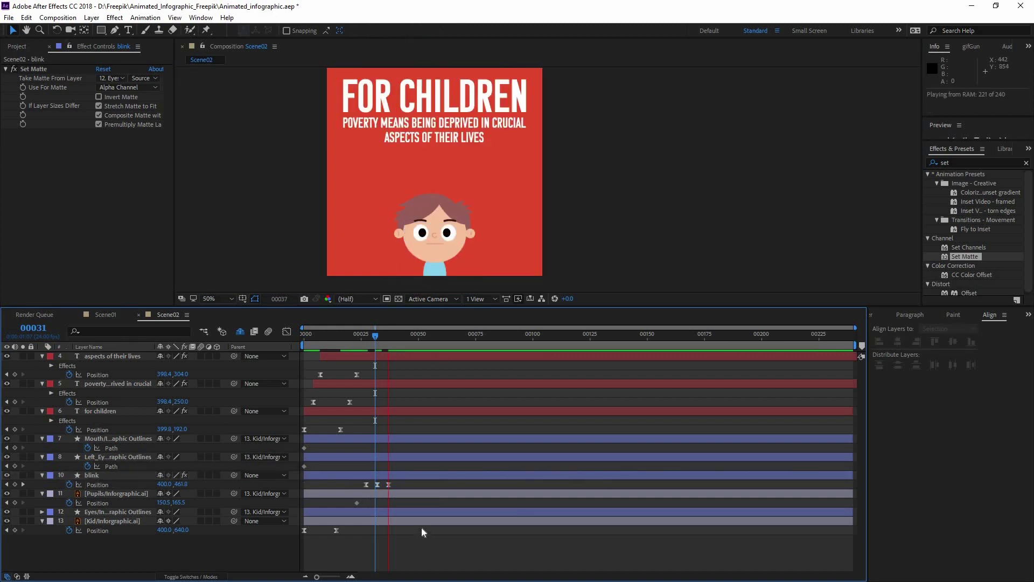
key("space")
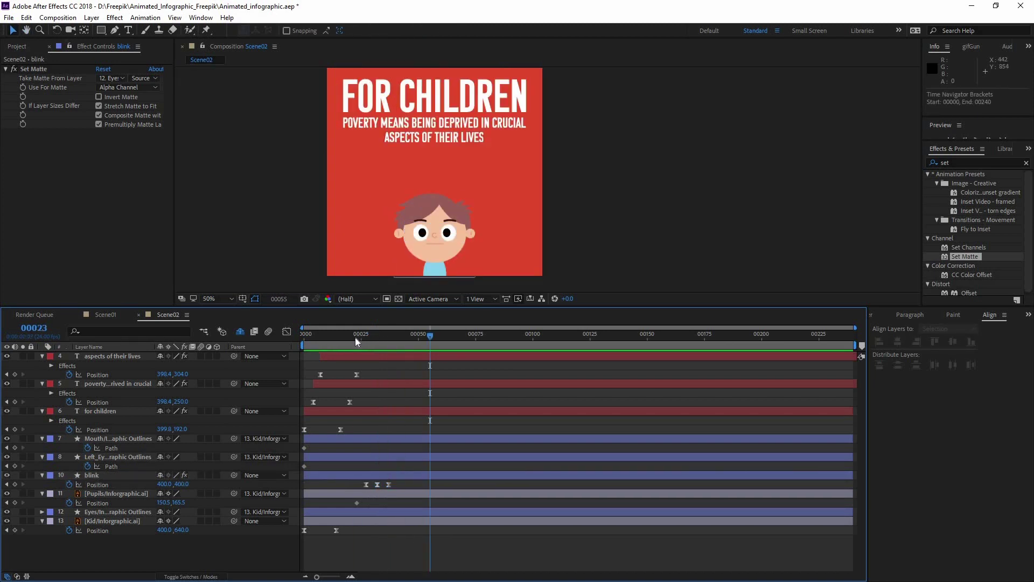
- Move the Pupils layer's Position keyframe to frame 37, where the blink ends
left_click_drag(354, 337, 389, 338)
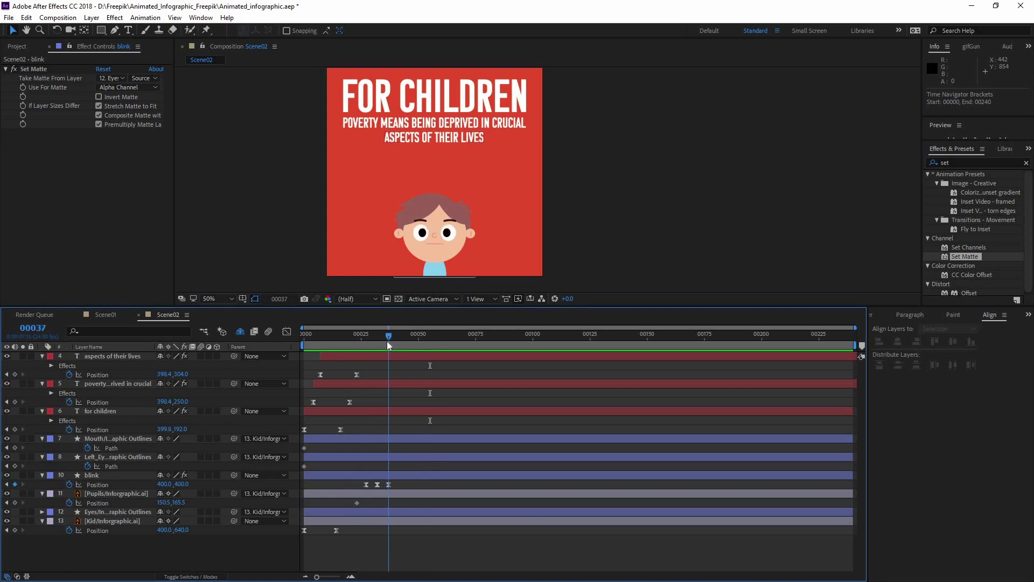
left_click(113, 502)
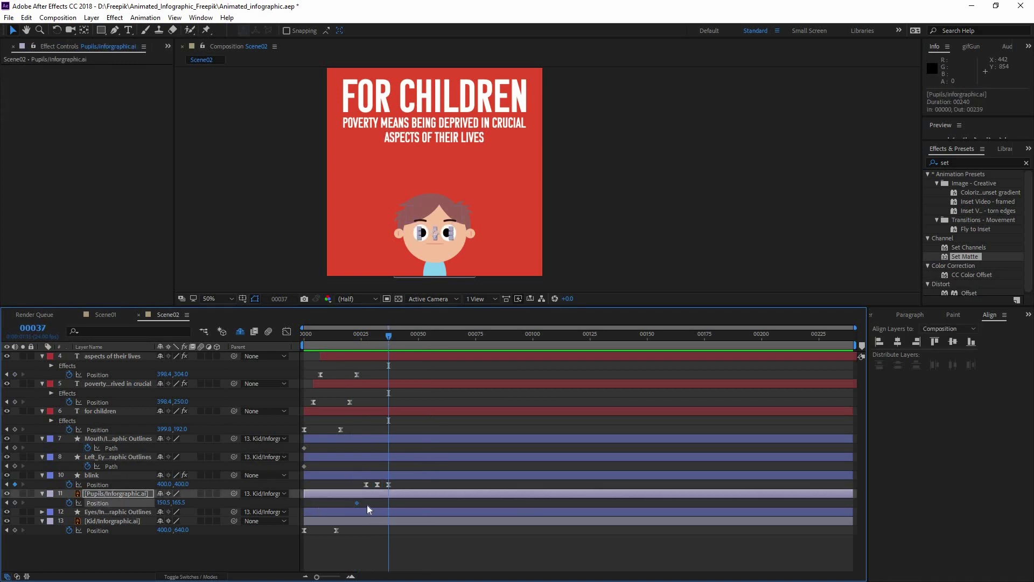
left_click_drag(356, 502, 391, 505)
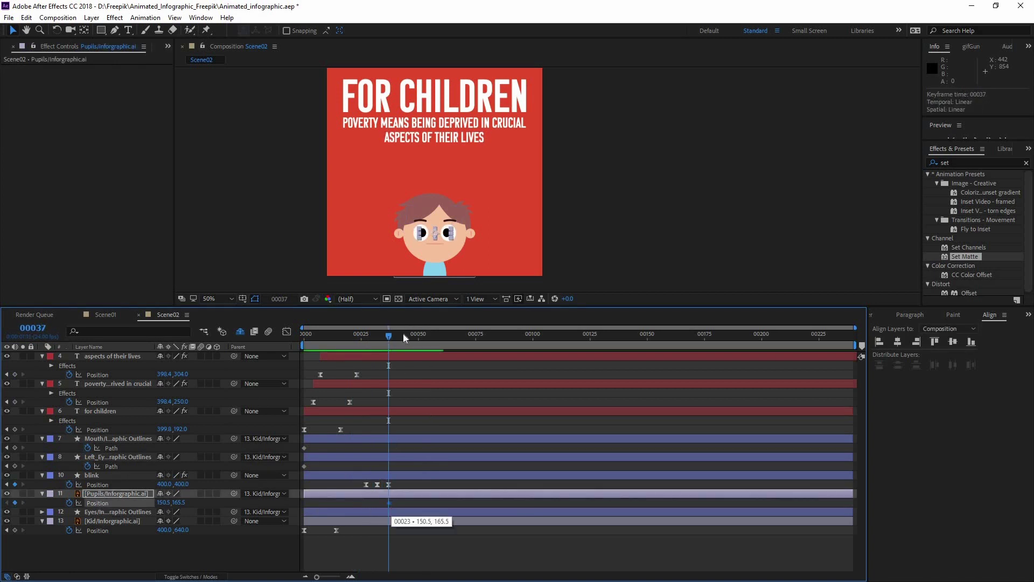
- Raise the pupils to Position 150.5, 155.5 at frame 47 so the kid looks up
left_click_drag(404, 342, 414, 344)
key("Page_Up")
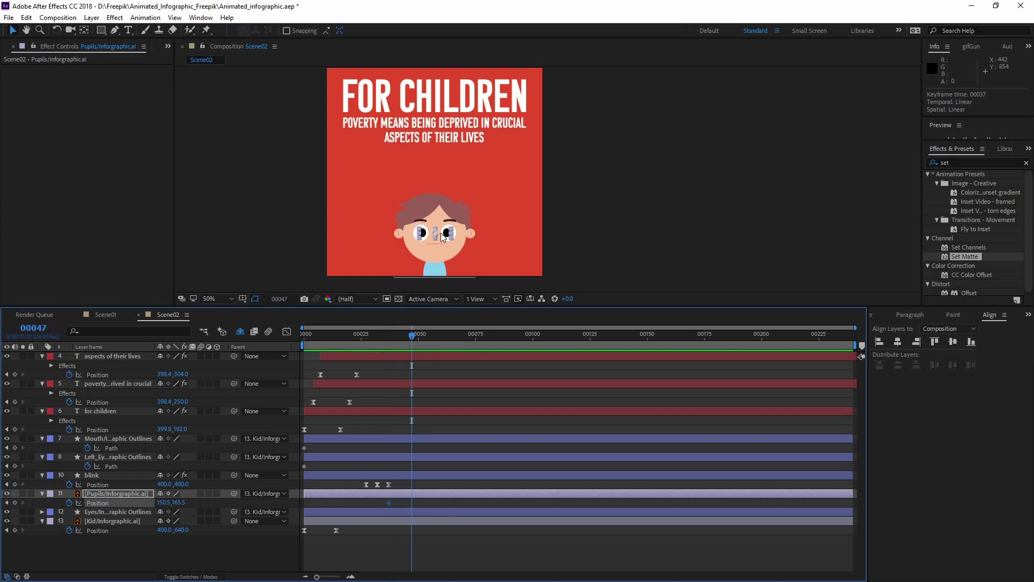
scroll(335, 248, "up", 1)
left_click_drag(335, 248, 374, 184)
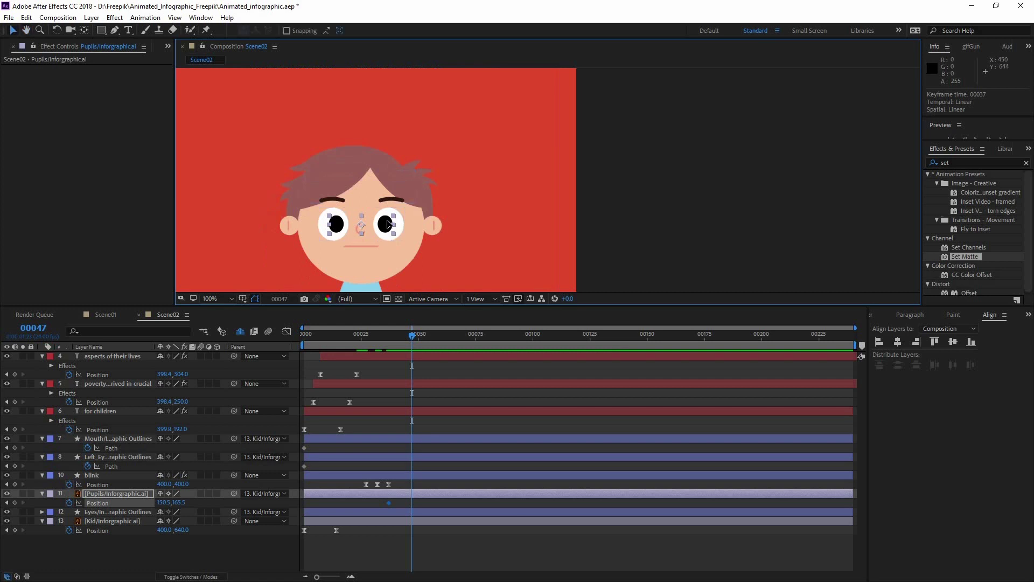
left_click_drag(388, 222, 389, 217)
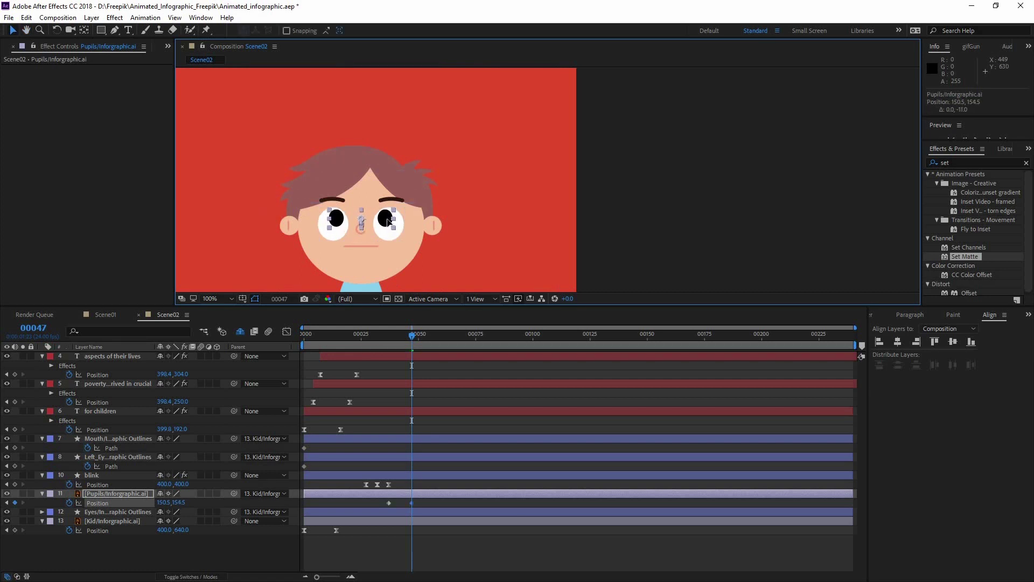
key("Down")
left_click(418, 360)
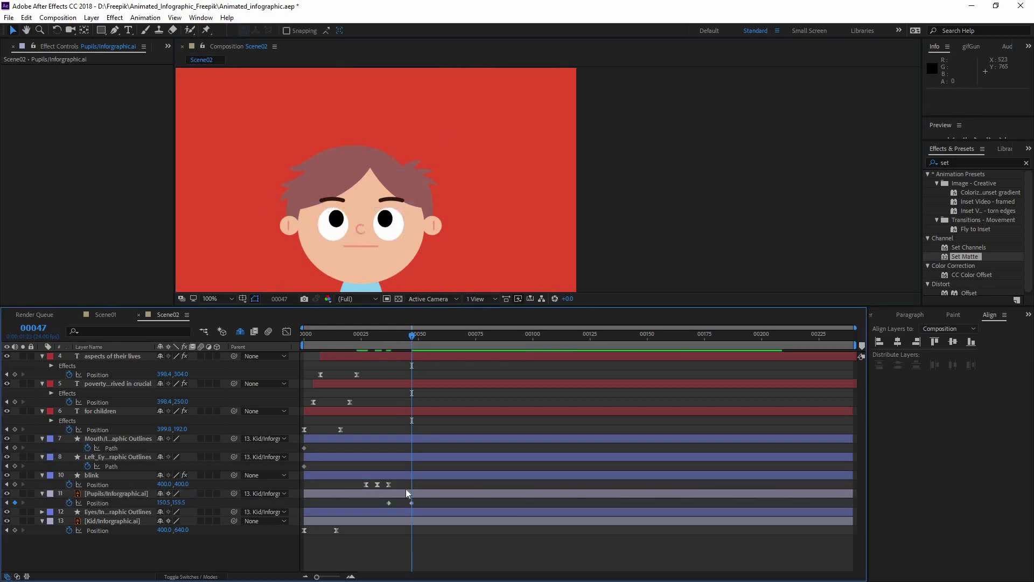
- Apply Easy Ease to both Position keyframes of the Pupils layer and sharpen their speed curve in the Graph Editor
left_click(389, 503)
right_click(389, 503)
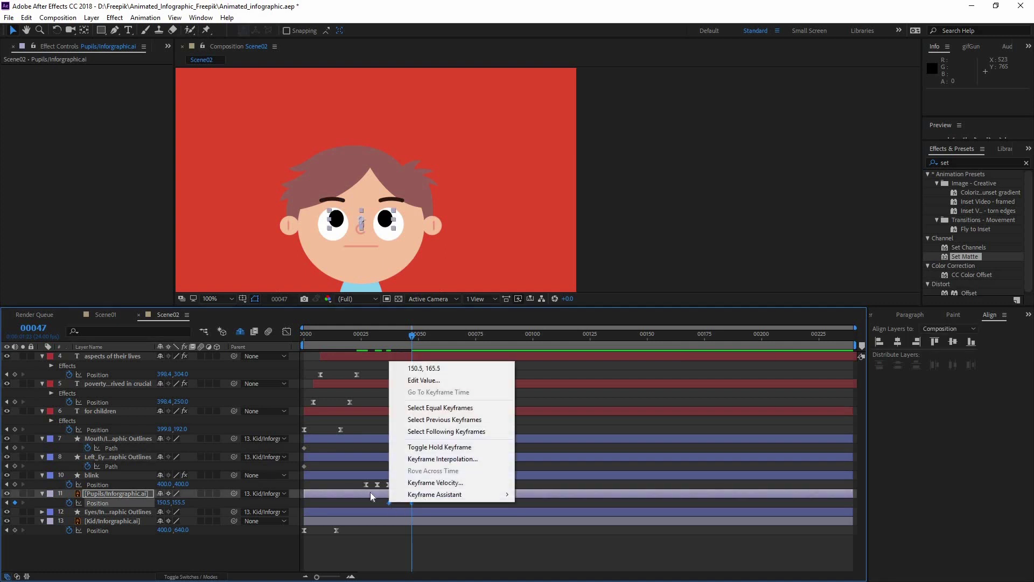
mouse_move(458, 494)
left_click(243, 423)
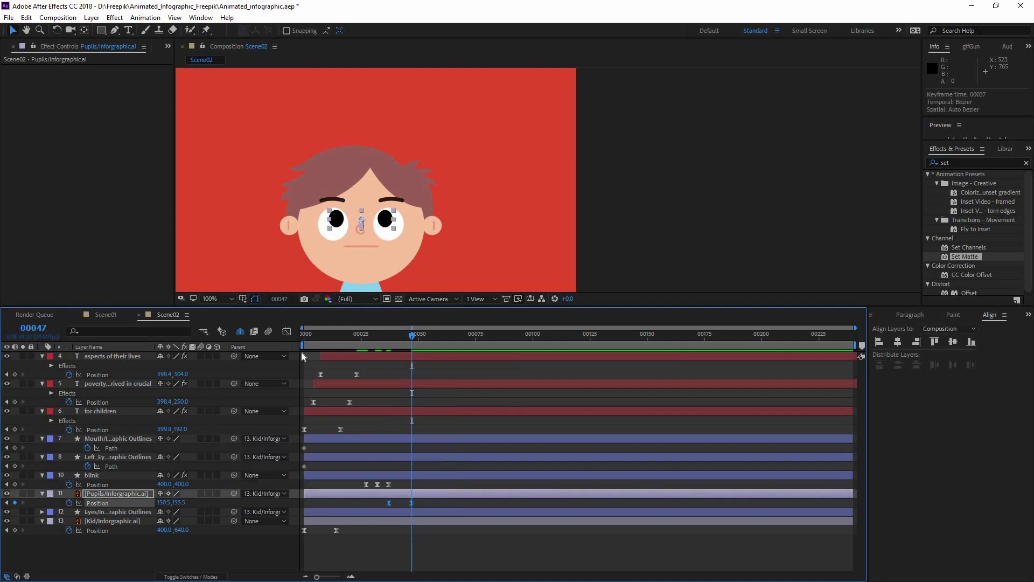
key("shift+F3")
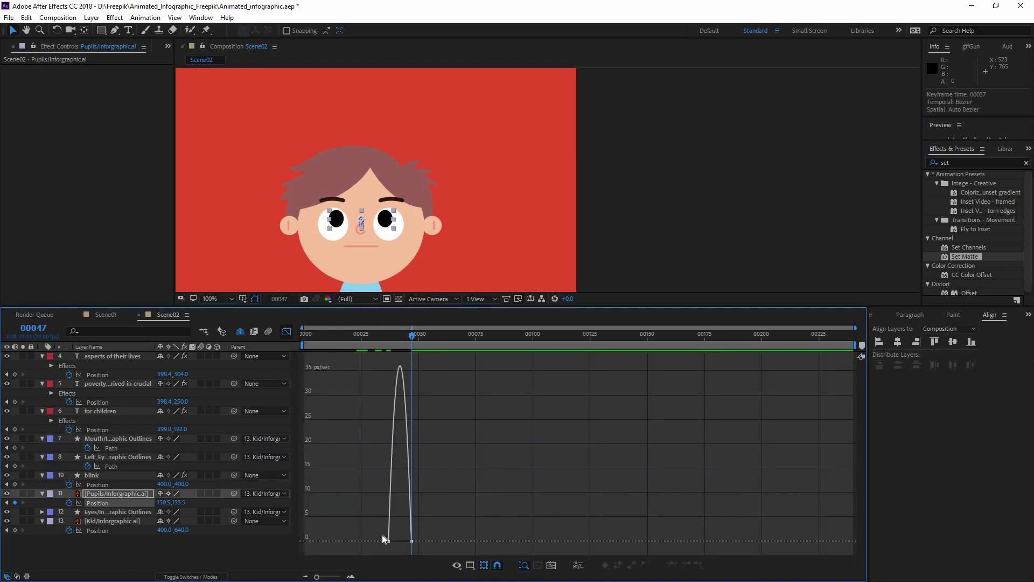
mouse_move(383, 539)
left_mouse_down()
mouse_move(417, 530)
mouse_move(401, 538)
left_mouse_up()
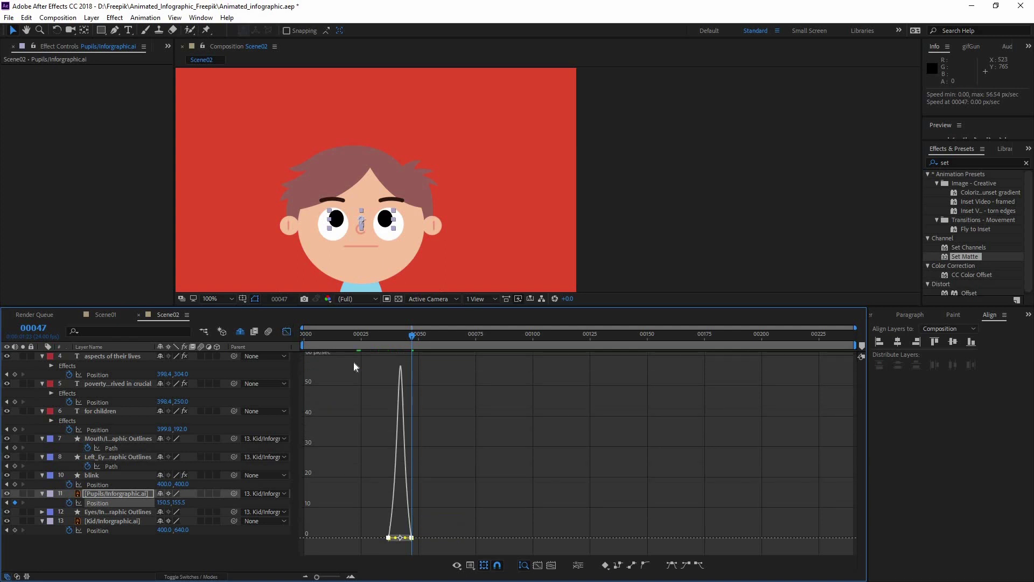
left_click(287, 331)
- Preview the kid's blink and upward look from frame 31
left_click(390, 410)
left_click_drag(384, 338, 374, 337)
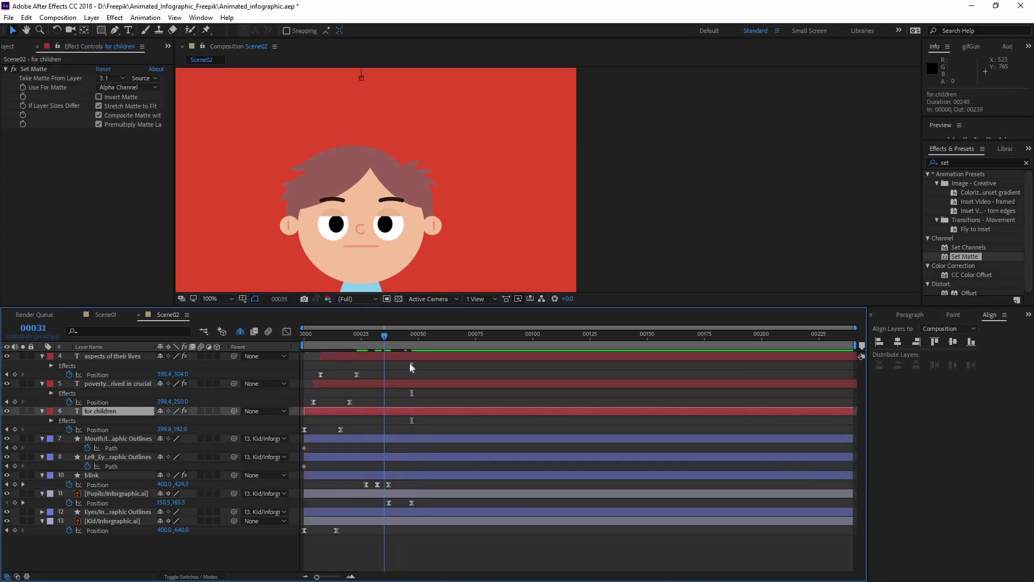
key("space")
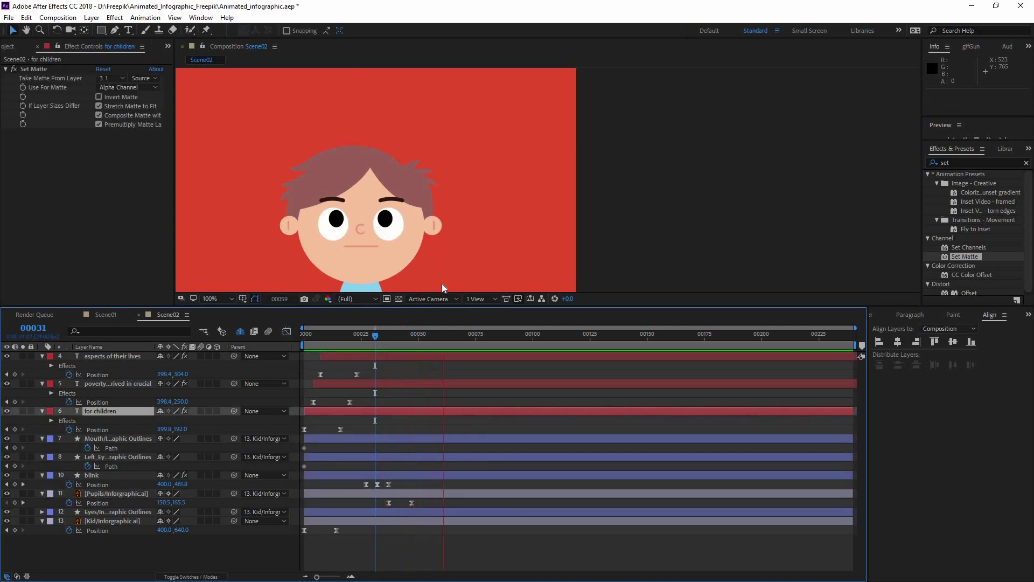
scroll(458, 280, "down", 2)
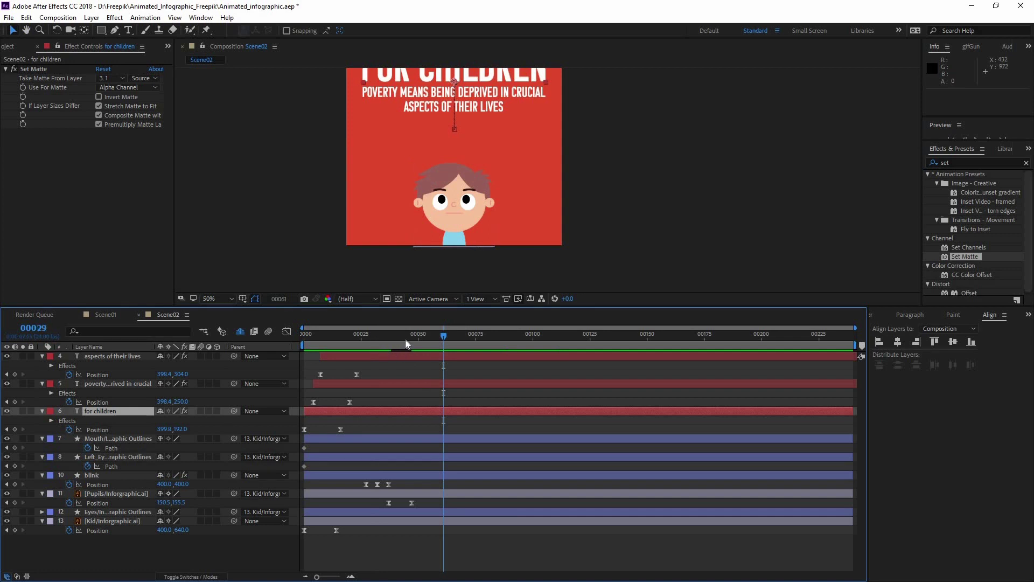
- Move the Path keyframes of the Mouth and Left_Eyebrow layers from the start of the timeline to frame 47
left_click_drag(405, 339, 423, 345)
left_click_drag(416, 347, 412, 345)
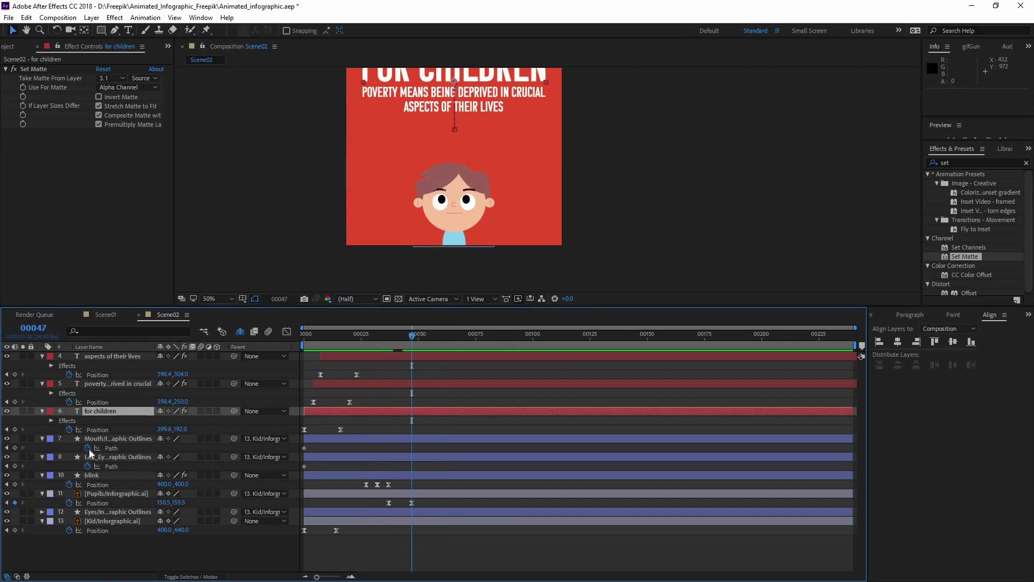
left_click(114, 437)
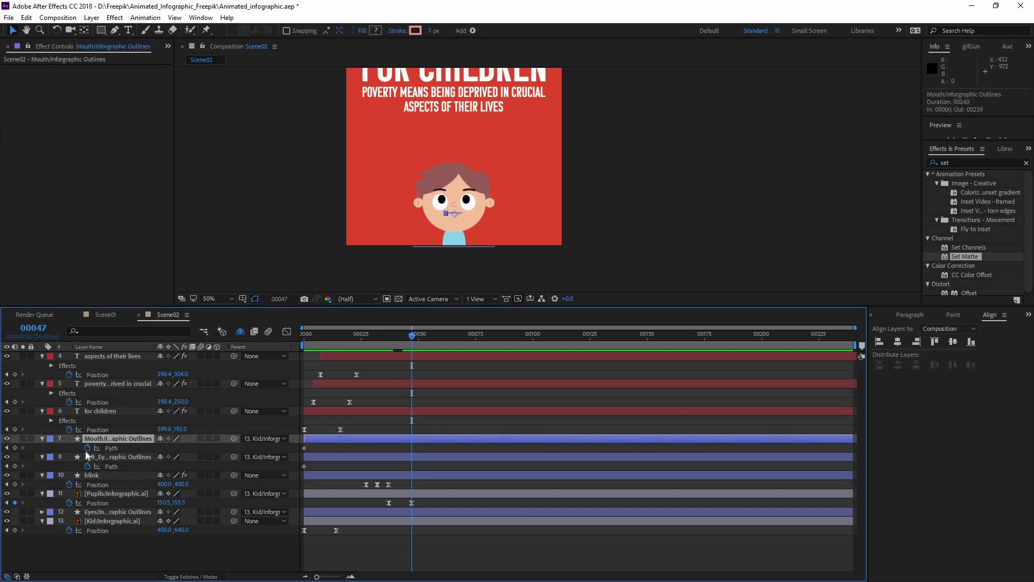
left_click_drag(304, 450, 306, 451)
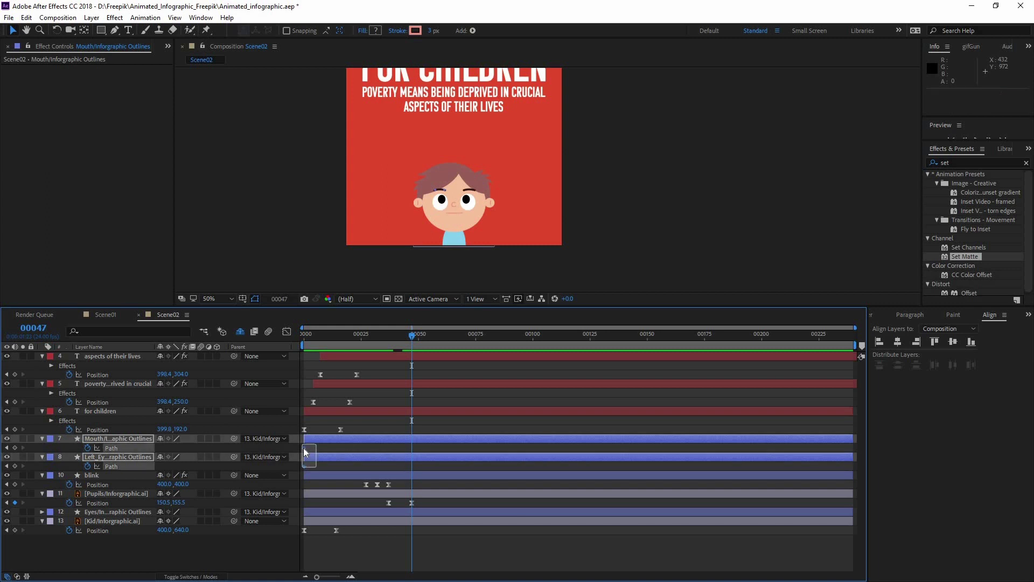
key("ctrl+v")
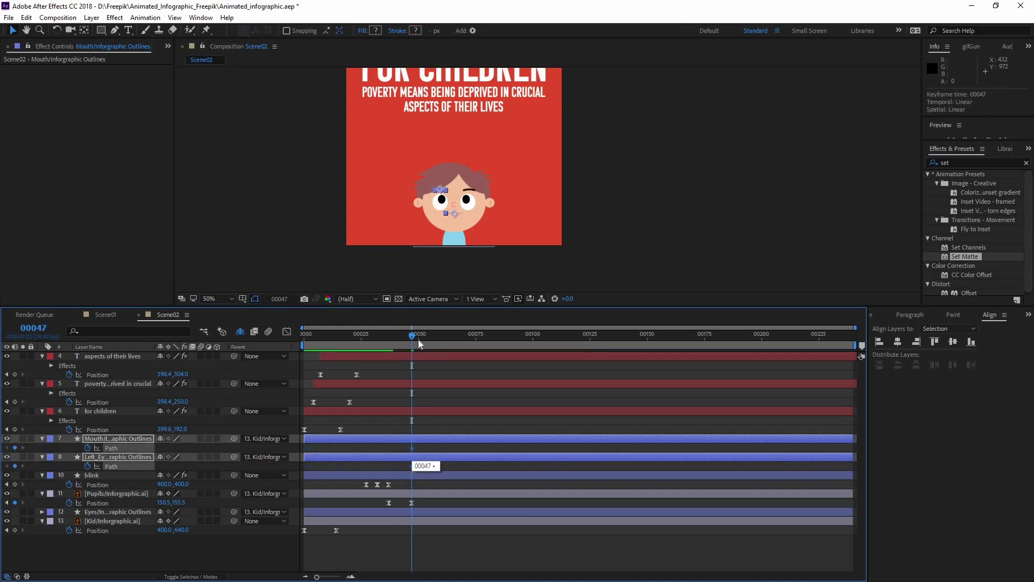
- At frame 56, lower the right end of the mouth path to set a new Path keyframe
left_click_drag(421, 342, 431, 339)
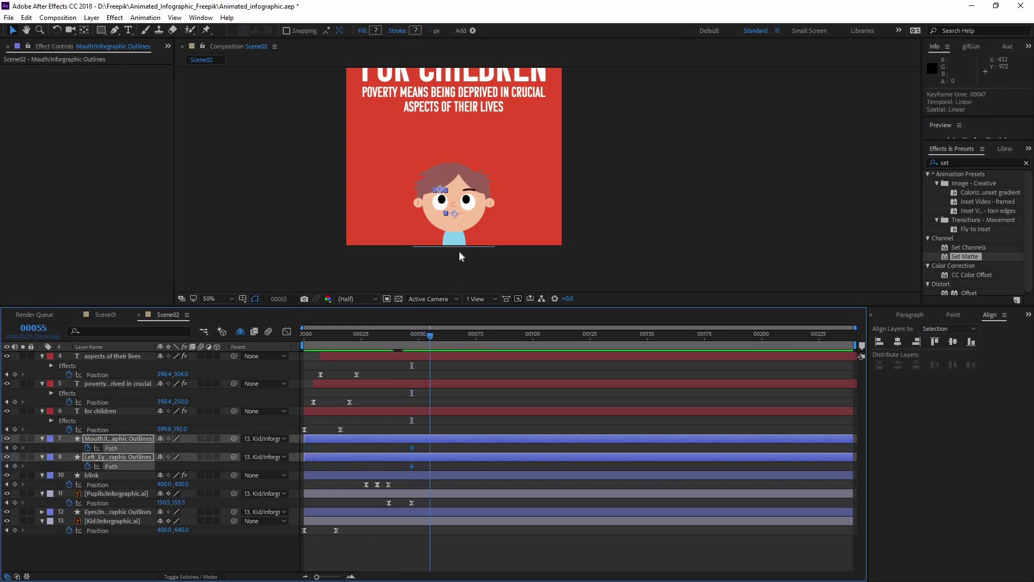
scroll(361, 240, "up", 1)
left_click_drag(310, 270, 469, 184)
scroll(363, 235, "up", 1)
left_click(147, 455)
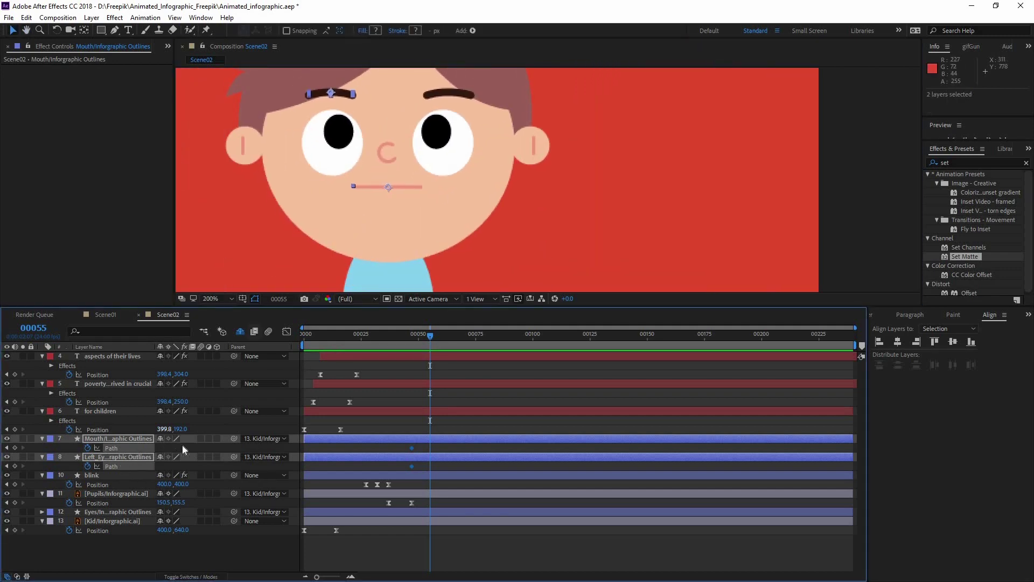
left_click(116, 447)
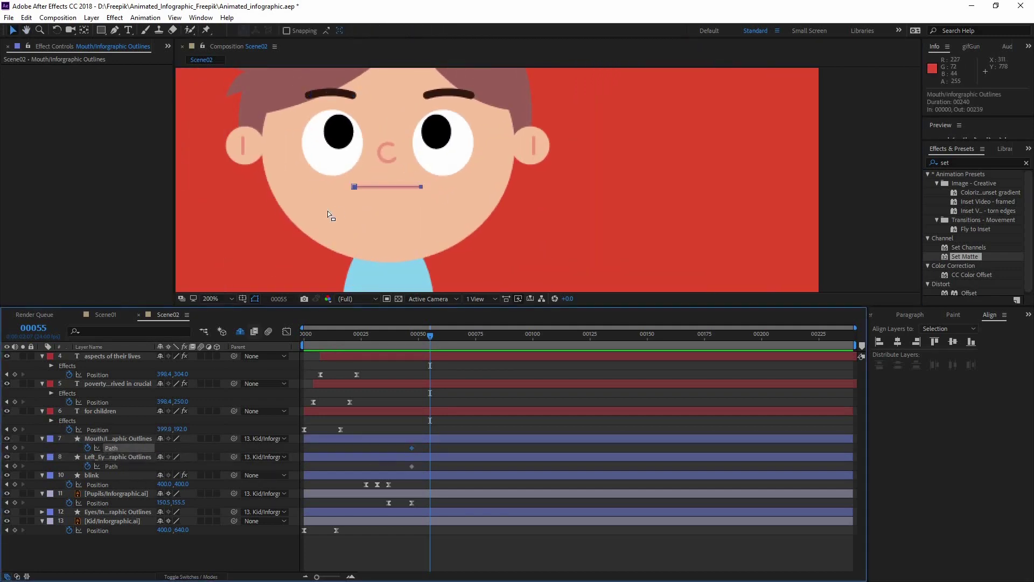
scroll(364, 198, "up", 3)
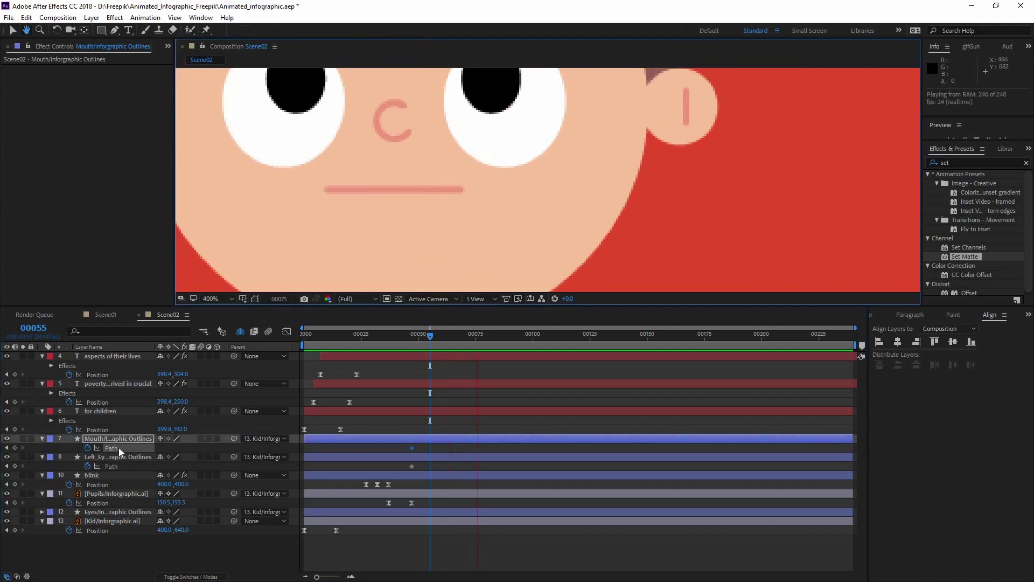
left_click(430, 338)
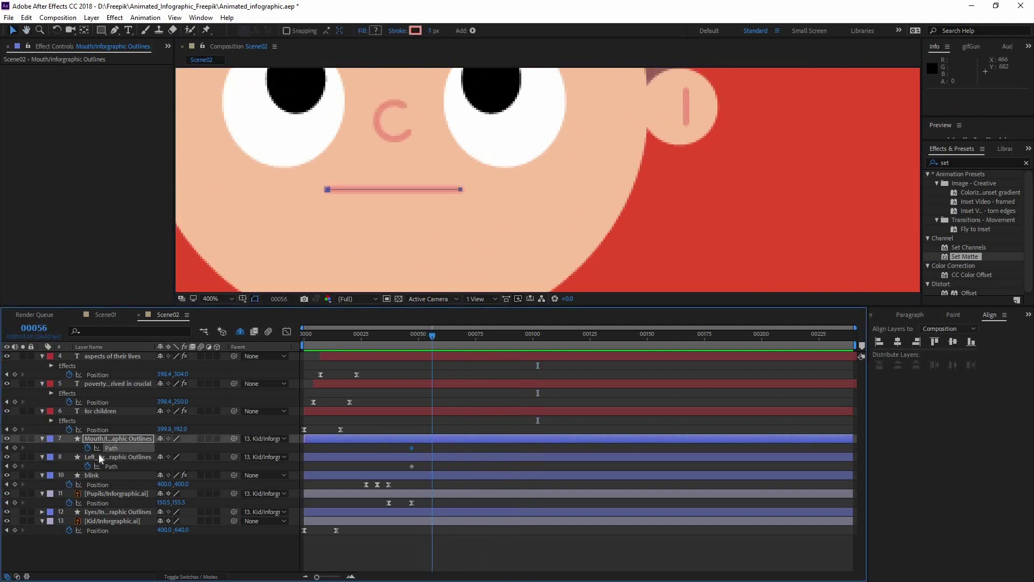
left_click(459, 189)
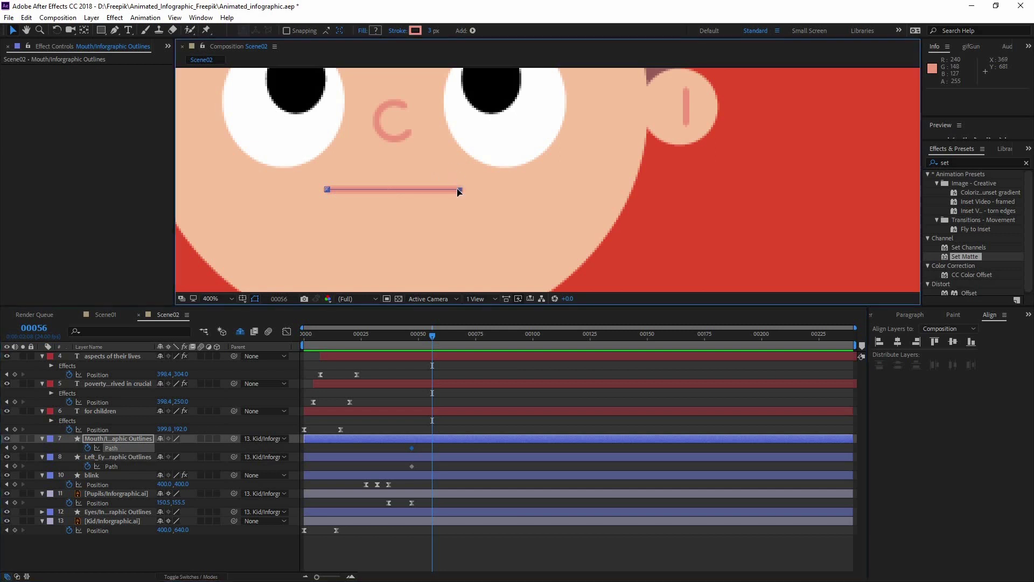
left_click_drag(458, 211, 455, 217)
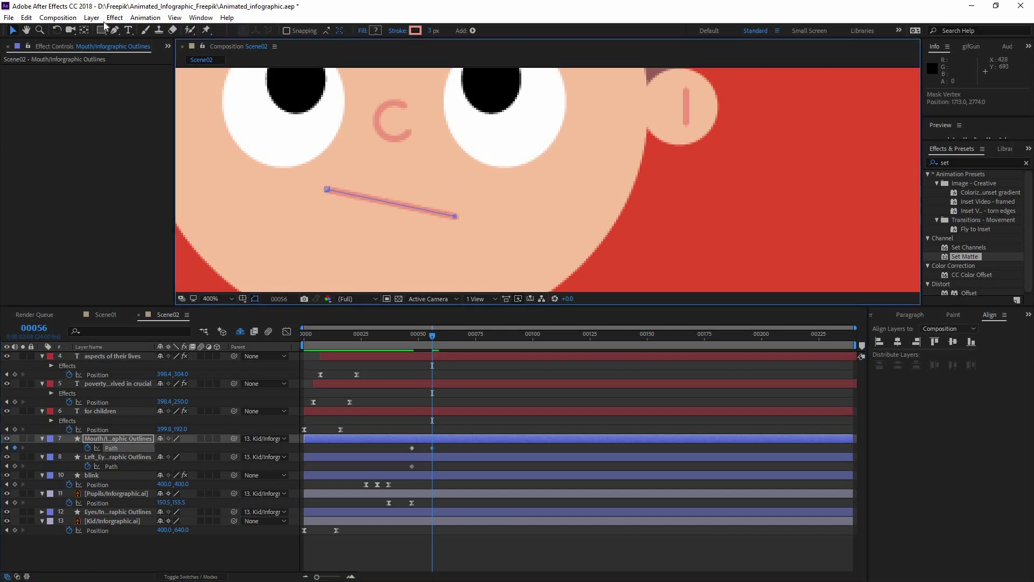
- Bend the straight mouth path into an arched frown by pulling curve handles from both ends with the Convert Vertex tool
left_click_drag(115, 32, 155, 64)
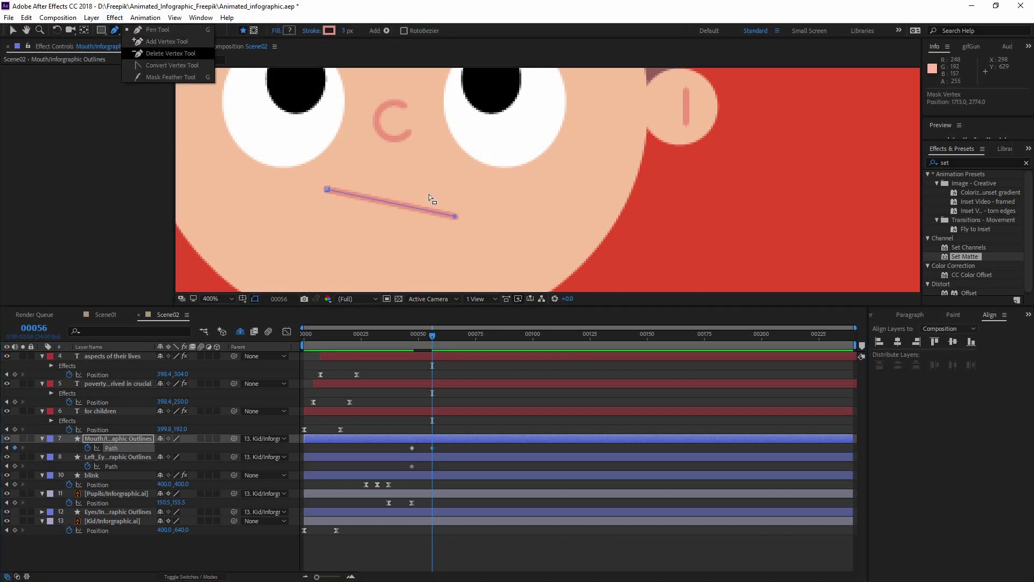
left_click_drag(455, 216, 513, 283)
left_click_drag(486, 225, 512, 264)
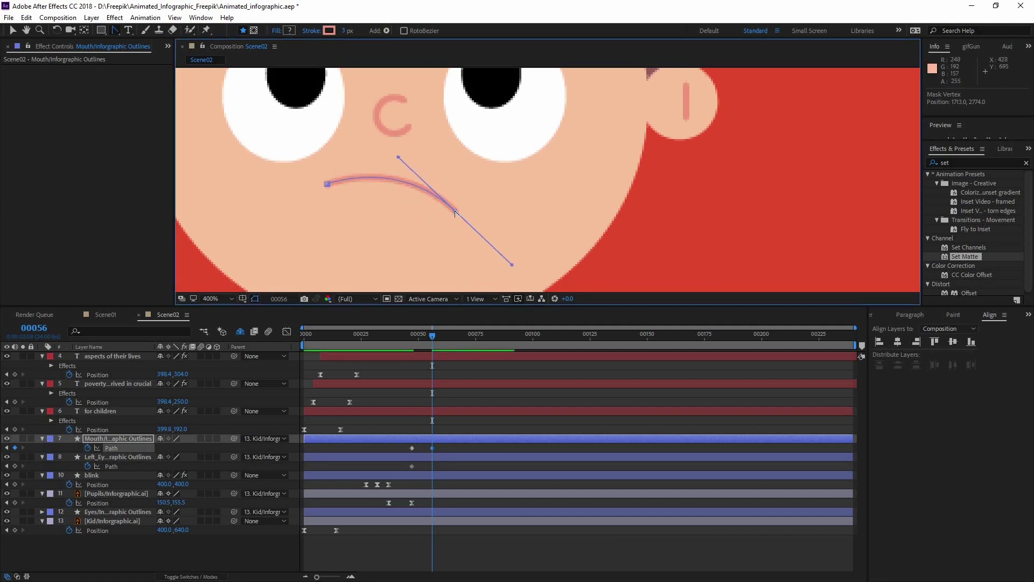
left_click_drag(455, 211, 503, 250)
left_click_drag(327, 184, 354, 195)
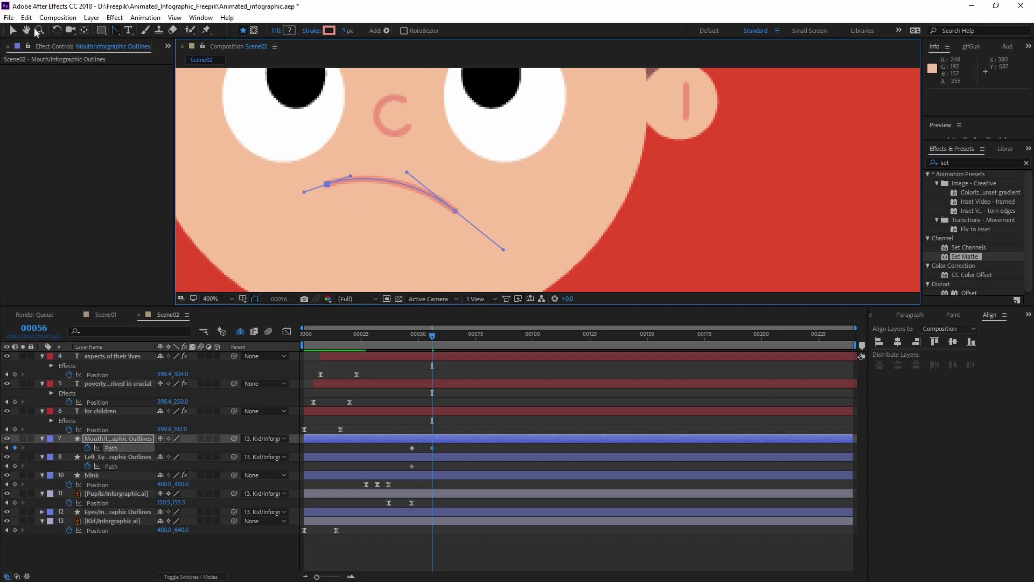
- Raise the mouth's right end slightly, adjust its curve handle, and scrub through the mouth movement
key("v")
left_click_drag(456, 210, 455, 193)
left_click_drag(406, 156, 415, 176)
key("comma")
left_click_drag(530, 217, 519, 249)
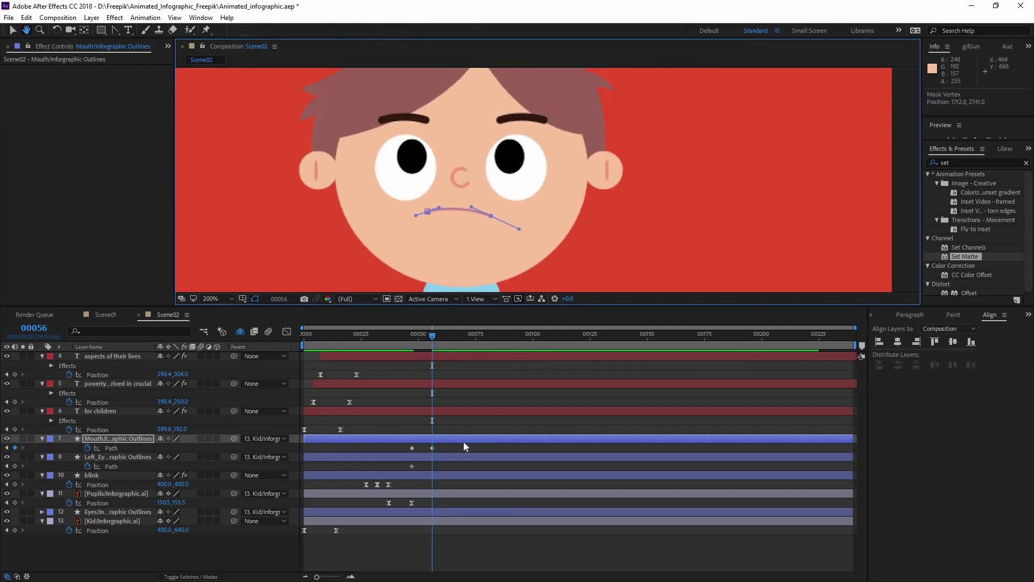
left_click(476, 313)
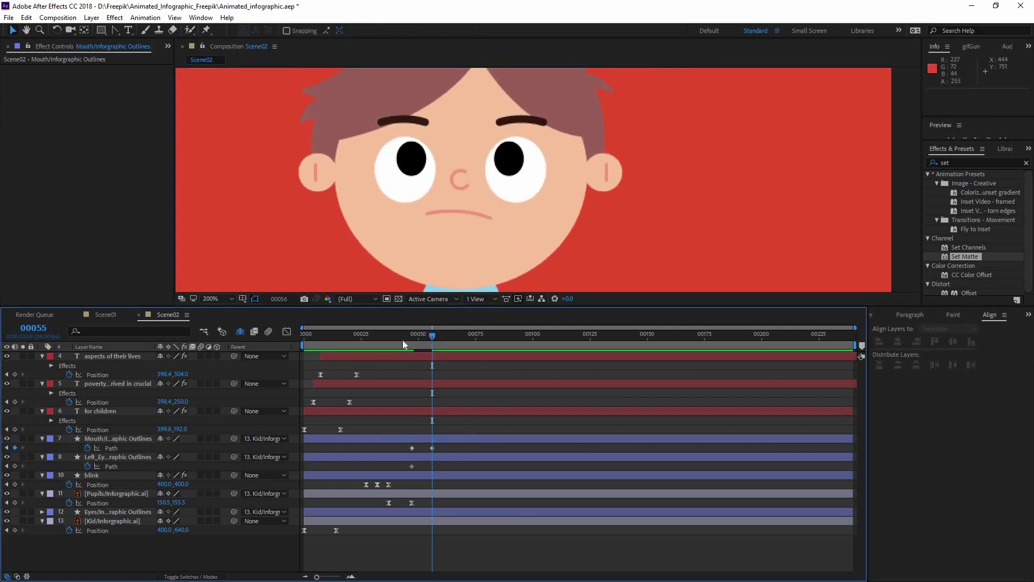
left_click_drag(402, 344, 430, 352)
- Reshape the mouth's end points and handles at frame 56 into a deeper, symmetrical frown, and scrub through the change
left_click(427, 215)
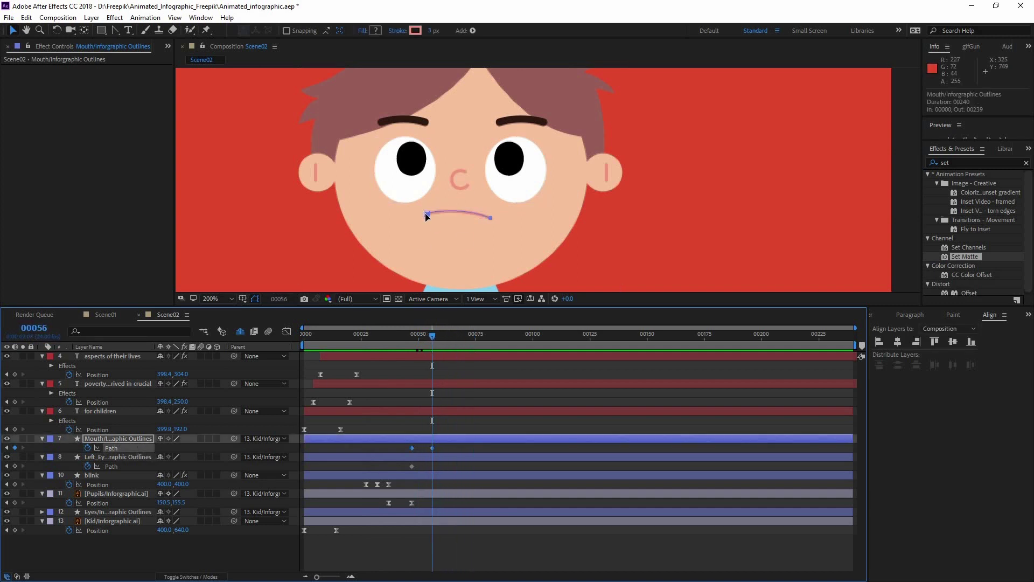
left_click_drag(428, 227, 444, 199)
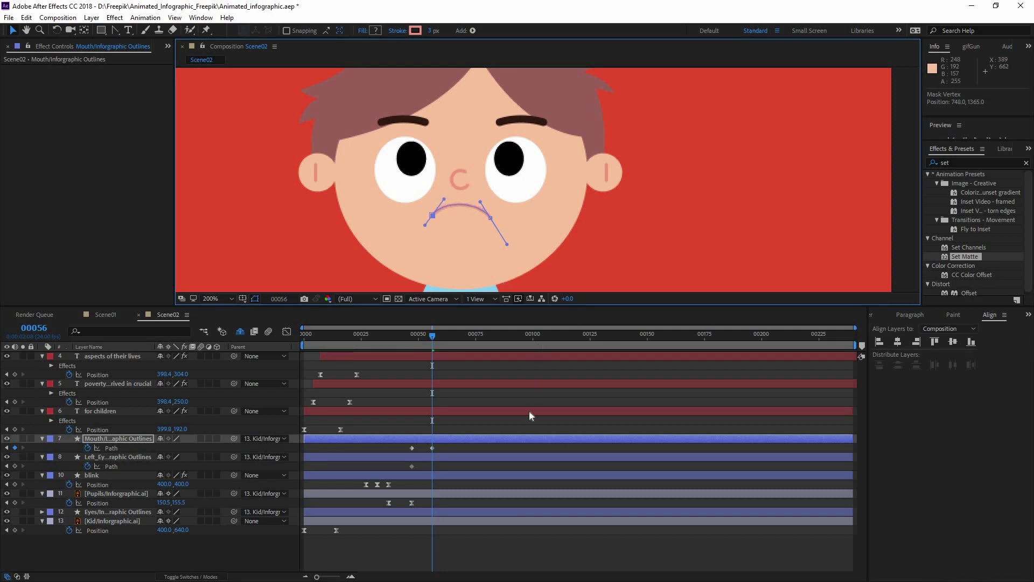
left_click(567, 376)
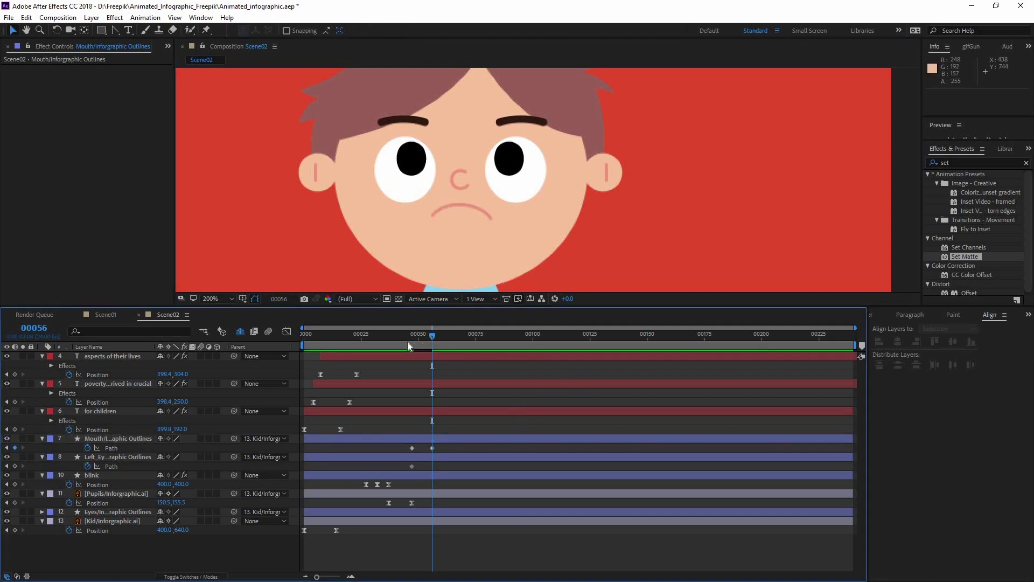
left_click_drag(408, 345, 432, 347)
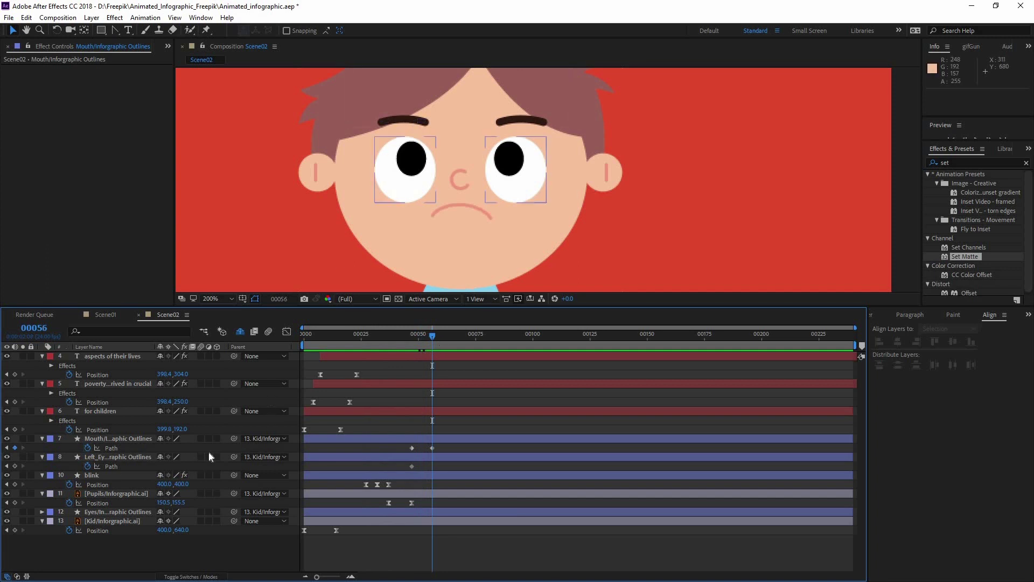
- At frame 56, bend the Left_Eyebrow path into a sagging curve with the Convert Vertex tool
left_click(395, 120)
scroll(335, 193, "up", 1)
left_click_drag(336, 151, 398, 173)
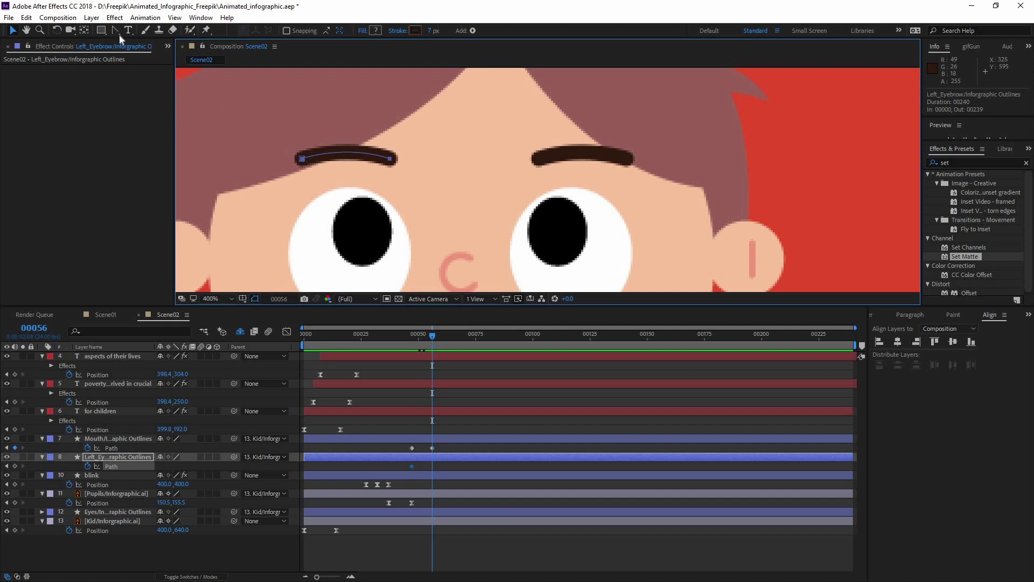
key("g")
left_click_drag(302, 158, 368, 168)
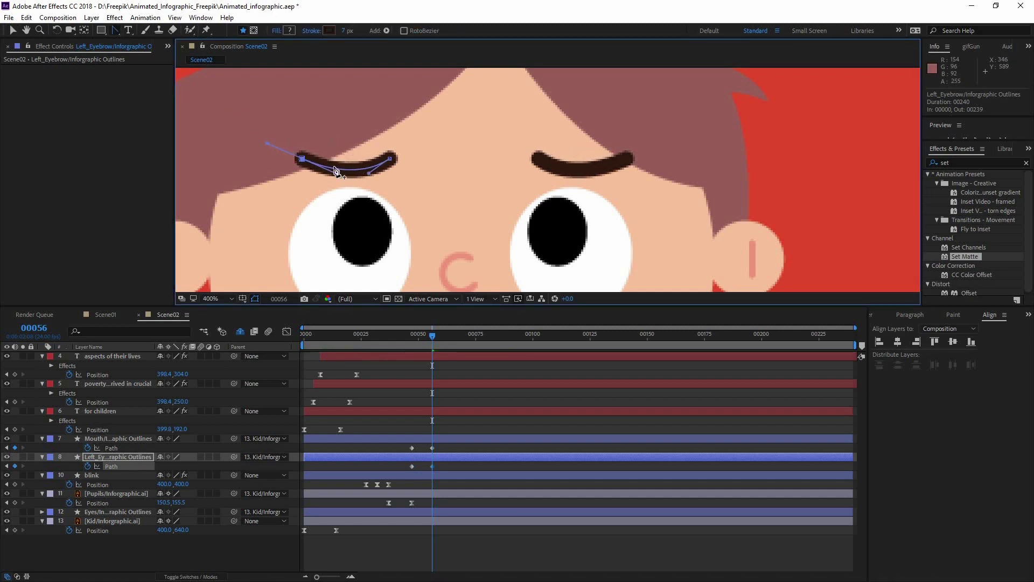
- Lower the left eyebrow's outer end, adjust both curve handles for a sad slant, and scrub through the expression change
mouse_move(302, 159)
left_mouse_down()
mouse_move(300, 170)
mouse_move(326, 174)
mouse_move(299, 178)
left_mouse_up()
left_click(15, 31)
mouse_move(368, 168)
left_mouse_down()
mouse_move(381, 177)
mouse_move(390, 168)
mouse_move(385, 176)
left_mouse_up()
left_click_drag(323, 193, 324, 202)
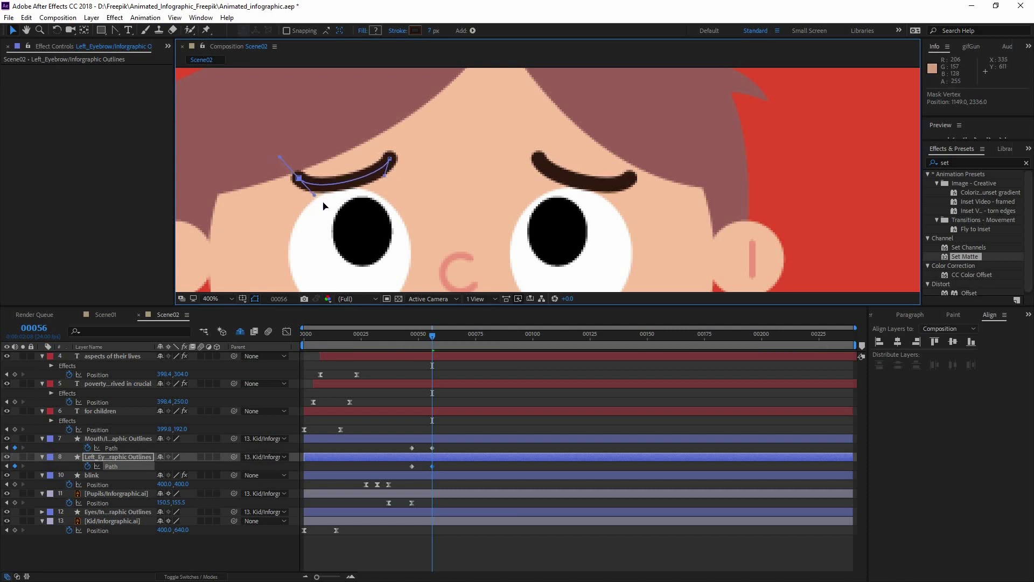
key("slash")
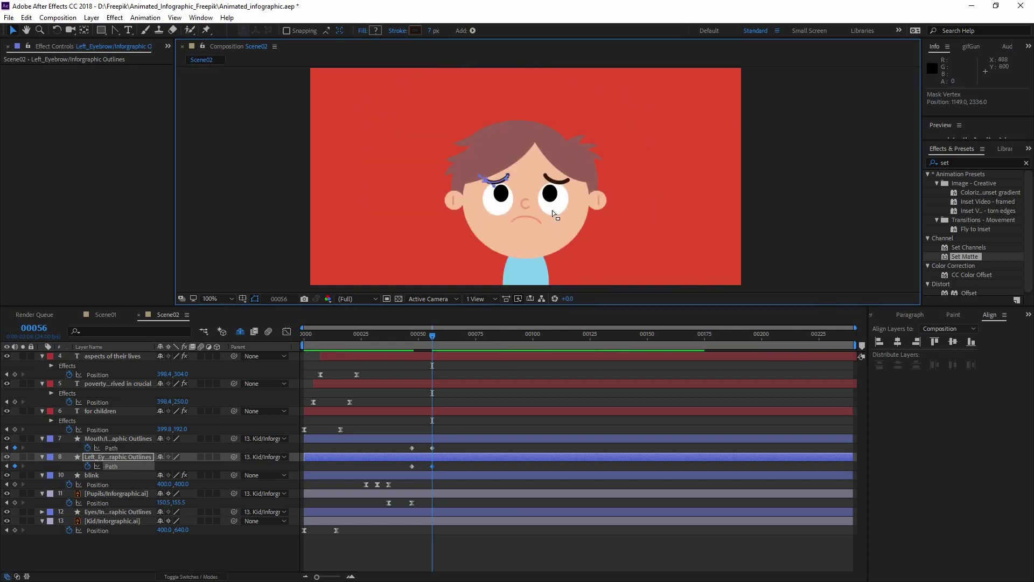
key("period")
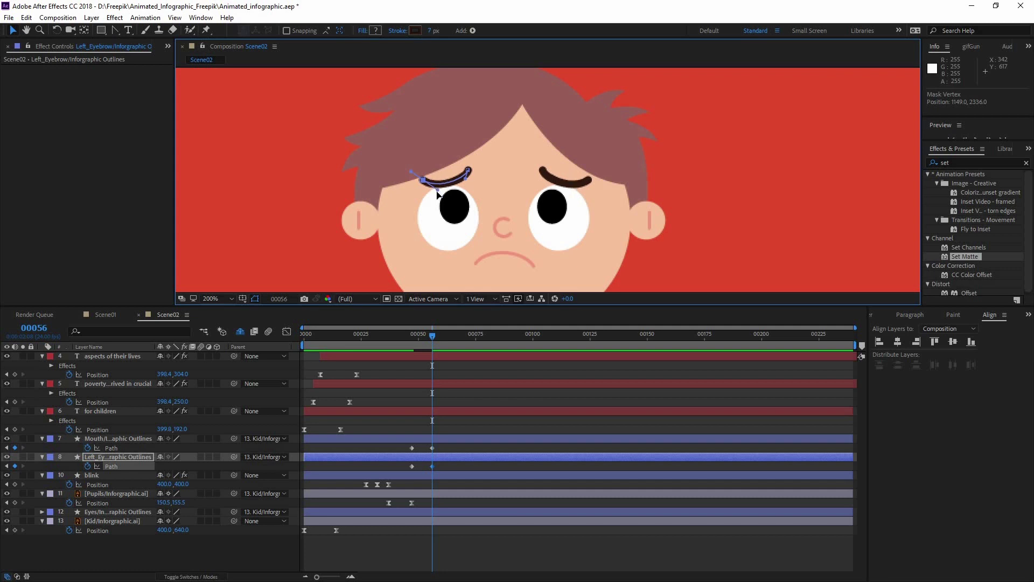
left_click(516, 475)
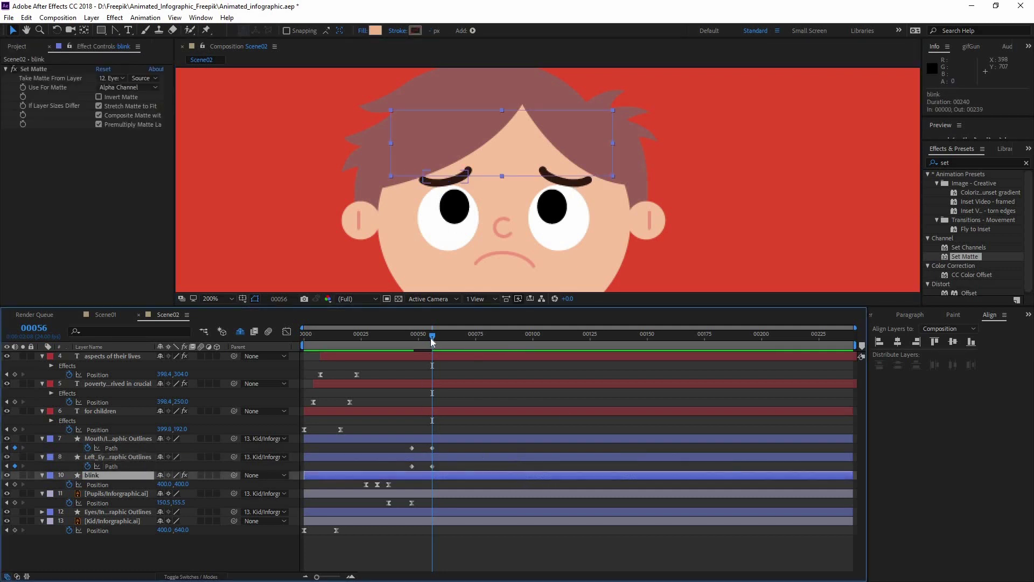
left_click_drag(361, 337, 432, 346)
- Try applying Easy Ease to the Path keyframes of the Mouth and Left_Eyebrow layers at frames 47 and 56, and undo it
left_click_drag(441, 474, 411, 448)
key("ctrl+z")
right_click(412, 448)
mouse_move(474, 440)
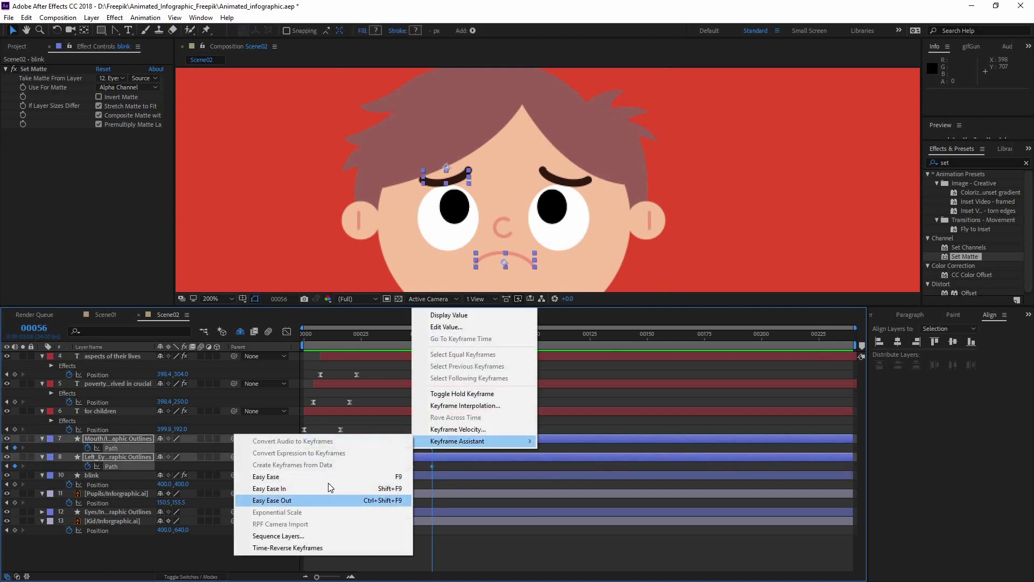
left_click(329, 487)
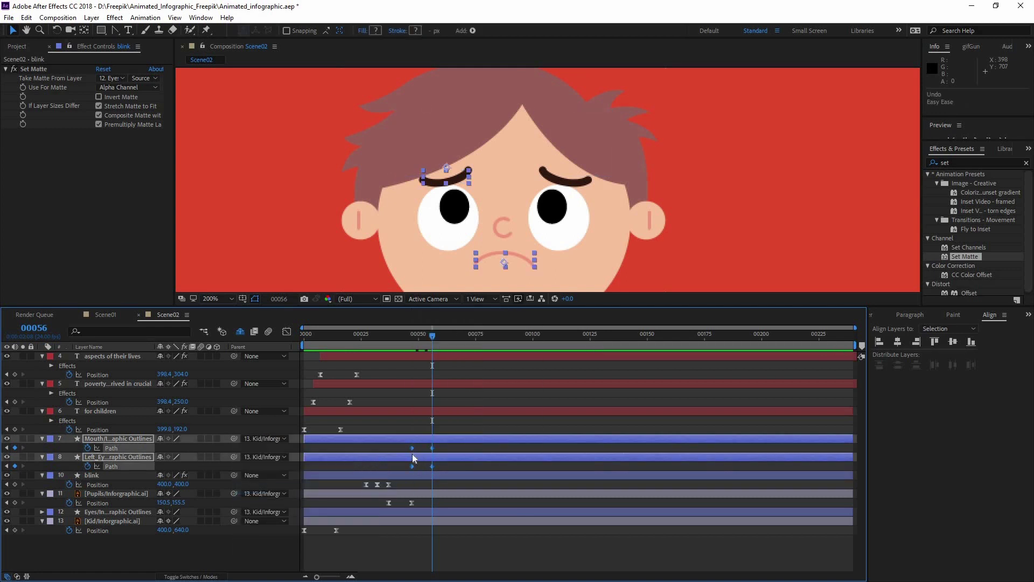
- Apply Easy Ease to the Path keyframes of the Mouth and Left_Eyebrow layers and steepen their speed curves in the Graph Editor
right_click(412, 448)
mouse_move(469, 439)
left_click(323, 475)
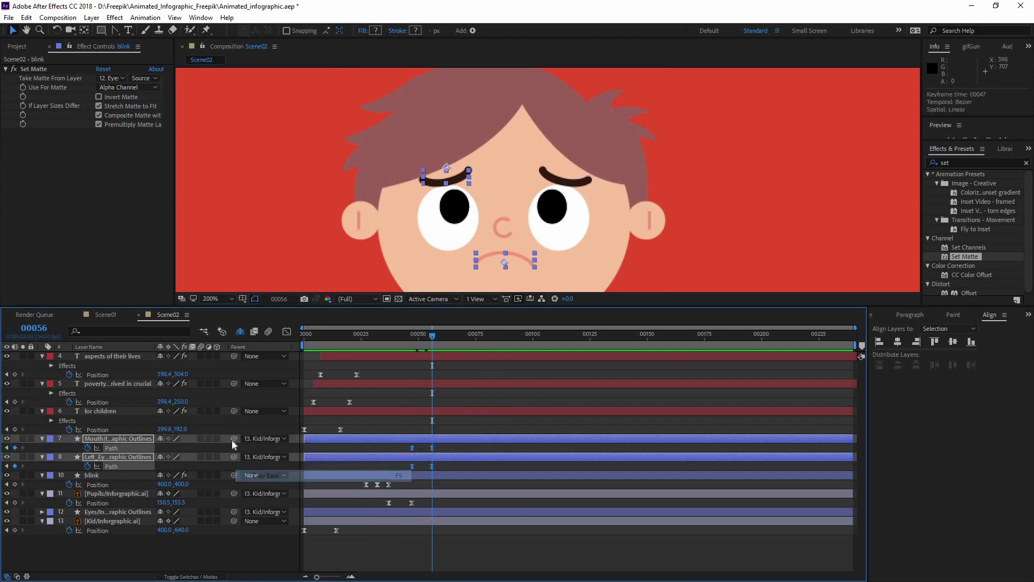
key("shift+F3")
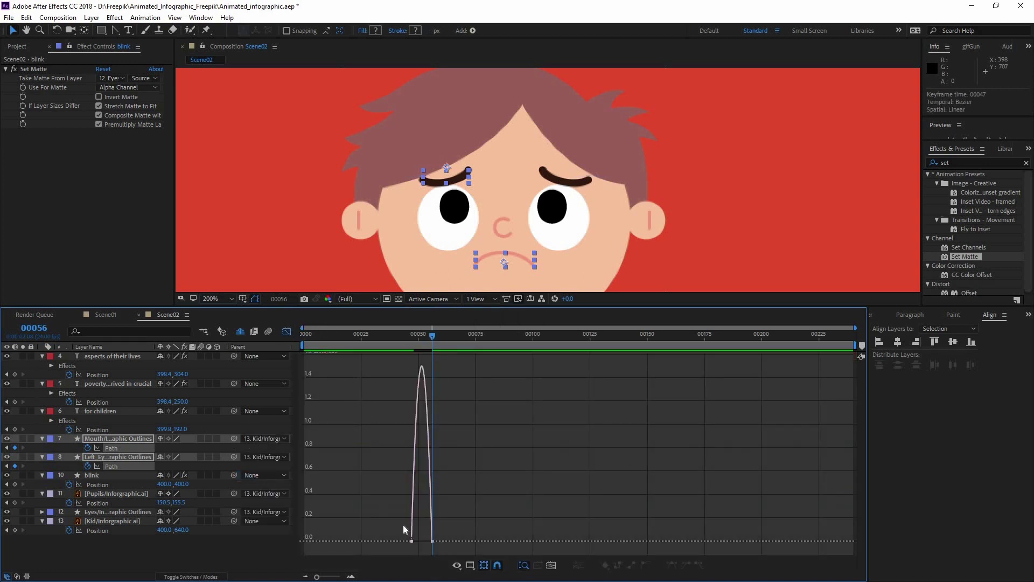
left_click_drag(404, 529, 428, 538)
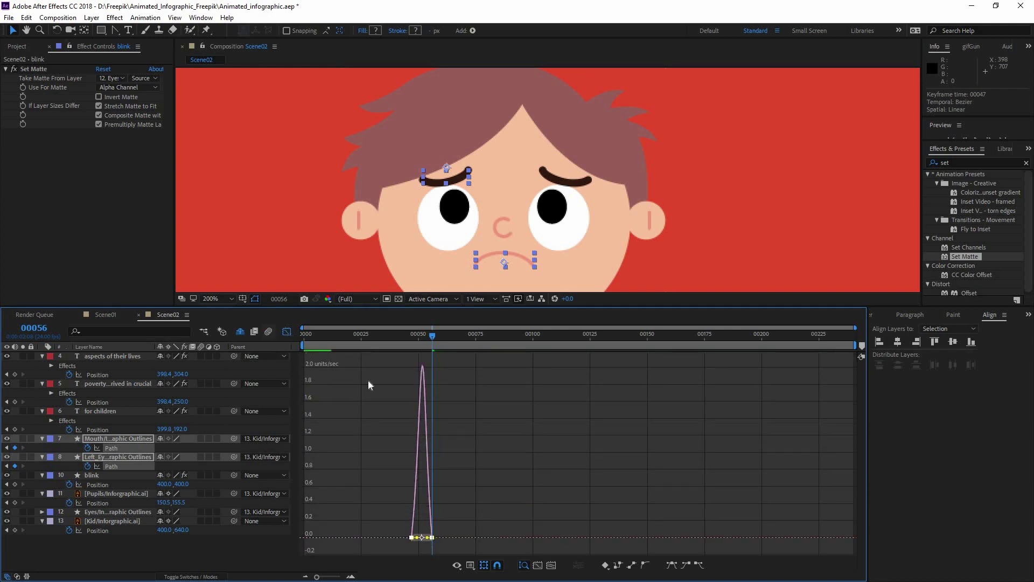
key("shift+F3")
- Delay both Path keyframes of the Mouth layer so the frown starts at frame 50
left_click(438, 447)
left_click(415, 448)
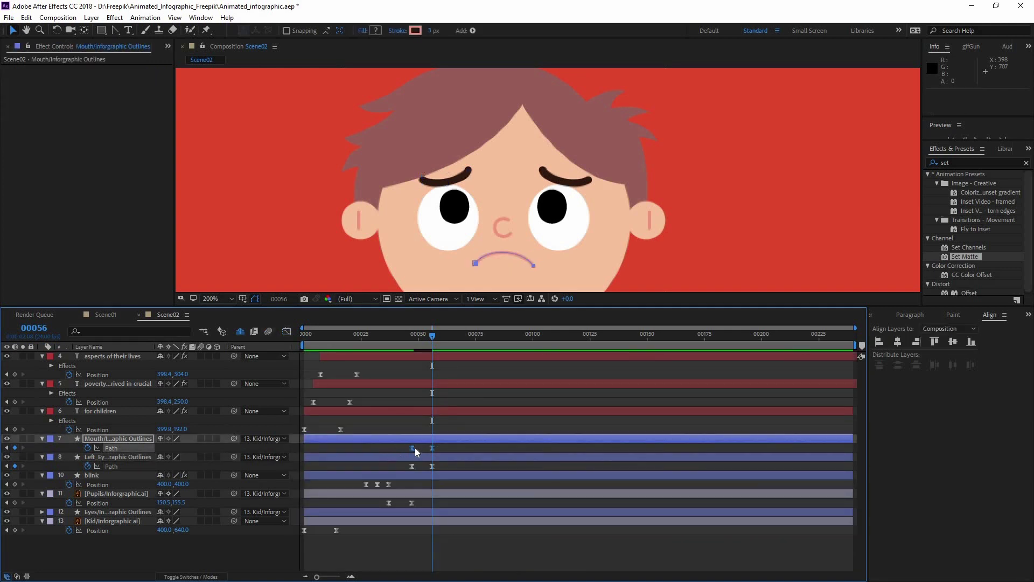
left_click_drag(417, 447, 422, 447)
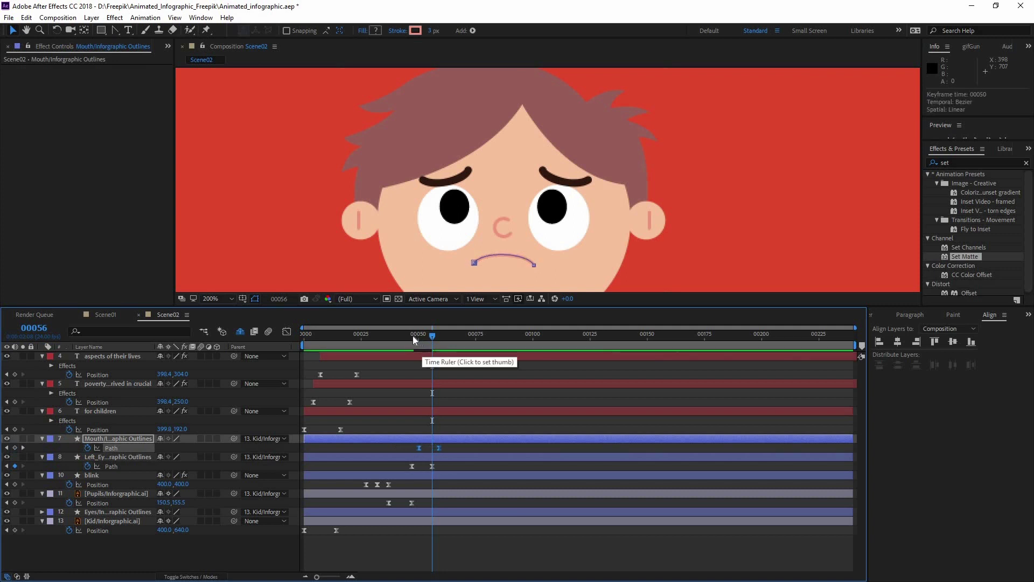
- Preview the expression change from frame 44 and scrub through the animation with the whole Scene02 layout in view
left_click(412, 335)
key("comma")
left_click(449, 393)
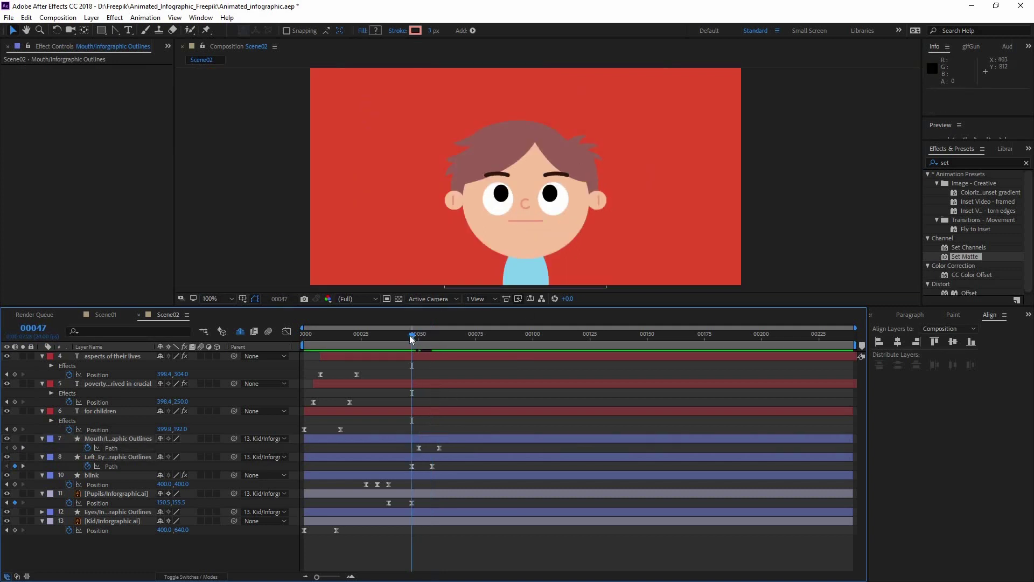
left_click_drag(413, 336, 409, 336)
left_click(404, 335)
key("space")
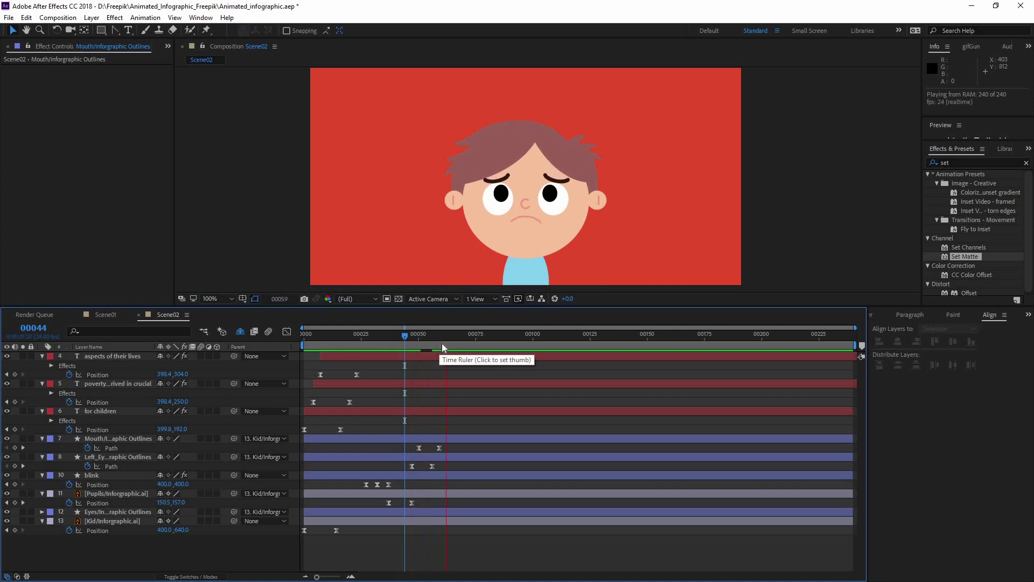
key("space")
key("comma")
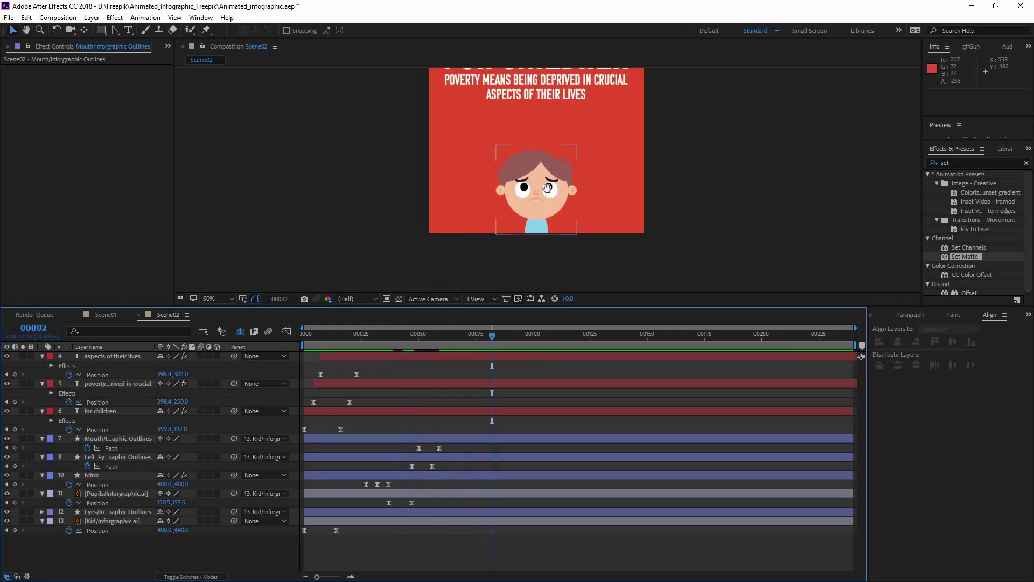
left_click_drag(543, 183, 496, 236)
scroll(492, 189, "up", 1)
scroll(511, 181, "down", 1)
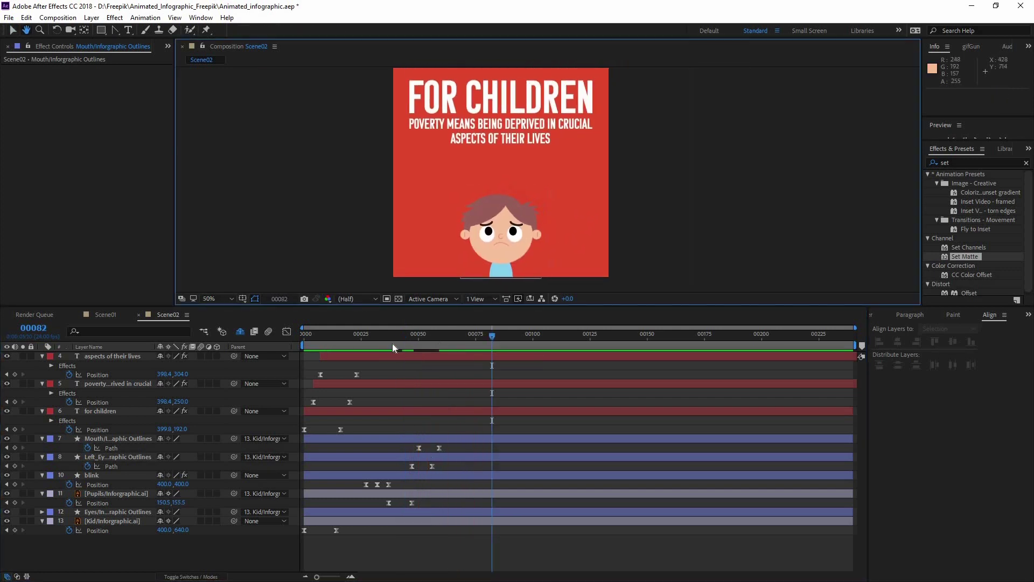
left_click_drag(387, 335, 458, 336)
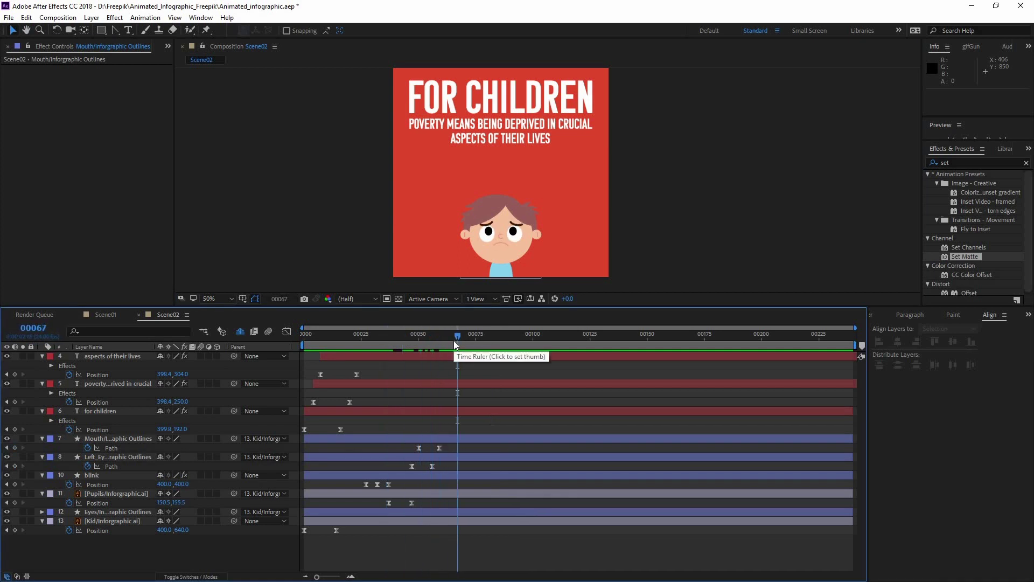
- Try to pre-compose the six displayed kid layers, from Mouth to Kid, as Child, and undo it
left_click(106, 520)
left_click(106, 439, "shift")
right_click(115, 438)
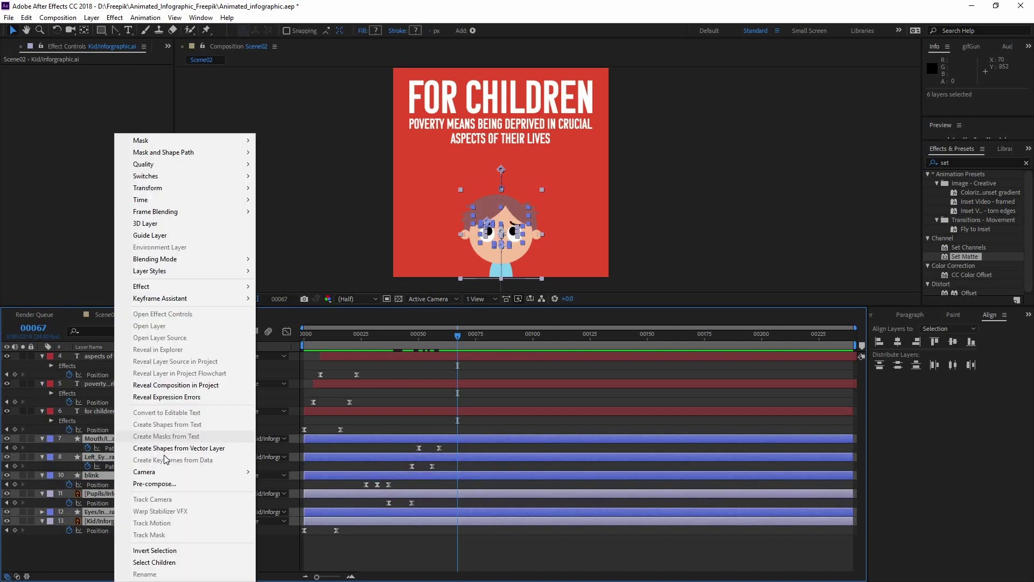
key("Return")
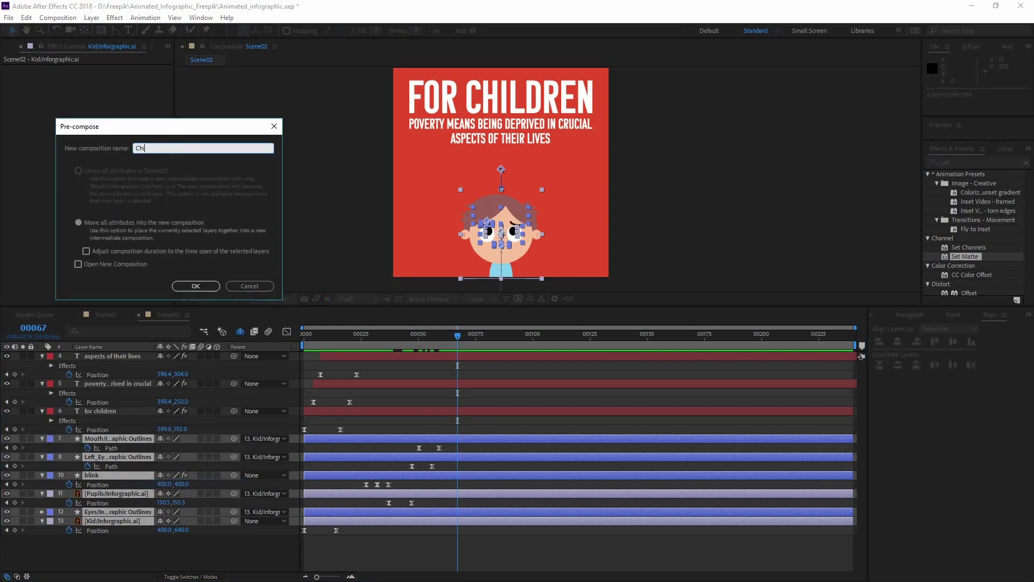
type("Child")
key("Return")
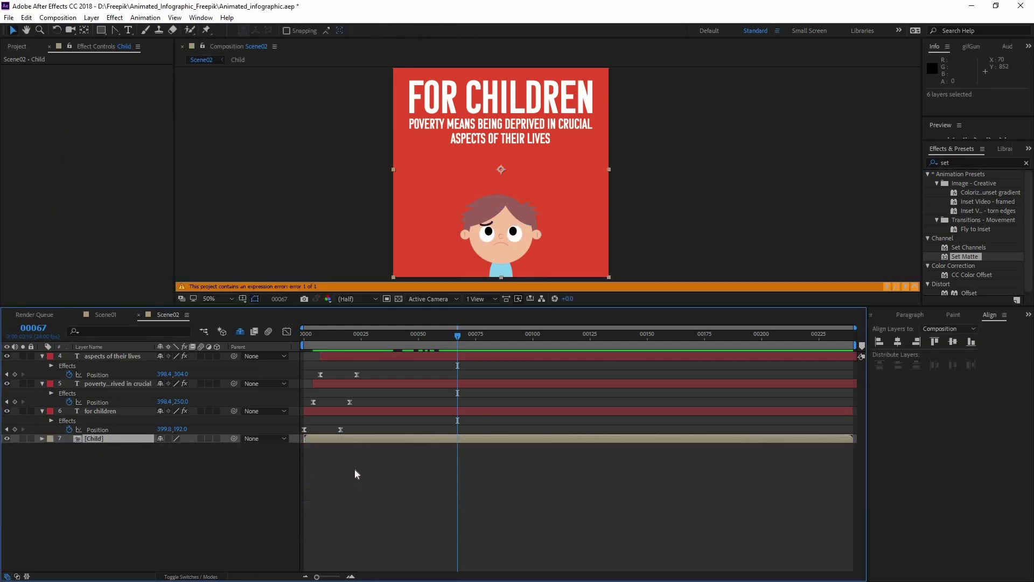
left_click(357, 452)
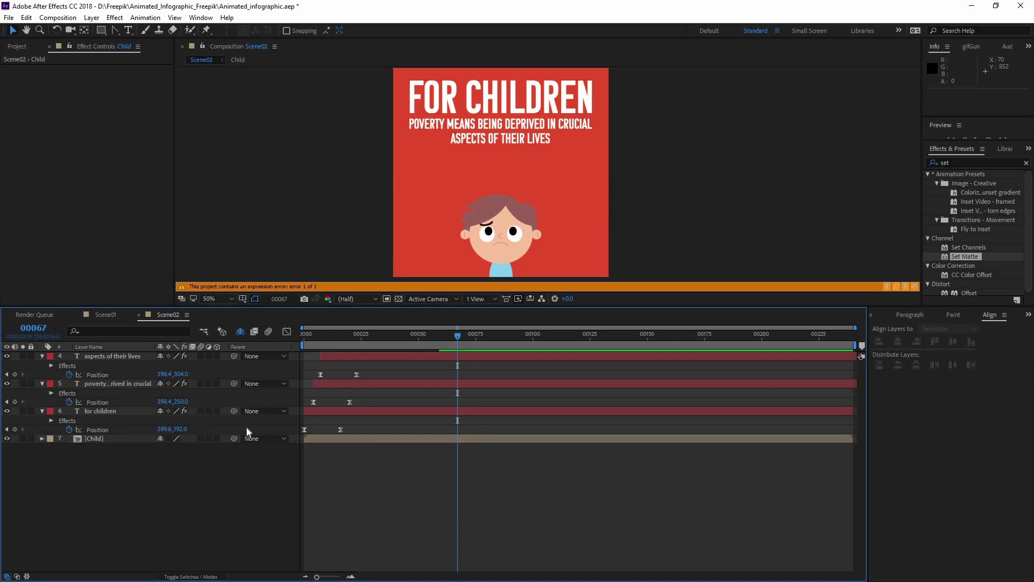
key("ctrl+z")
- Reveal the shy layers and pre-compose all seven kid layers, including the right eyebrow, into a composition named Child
left_click(108, 458)
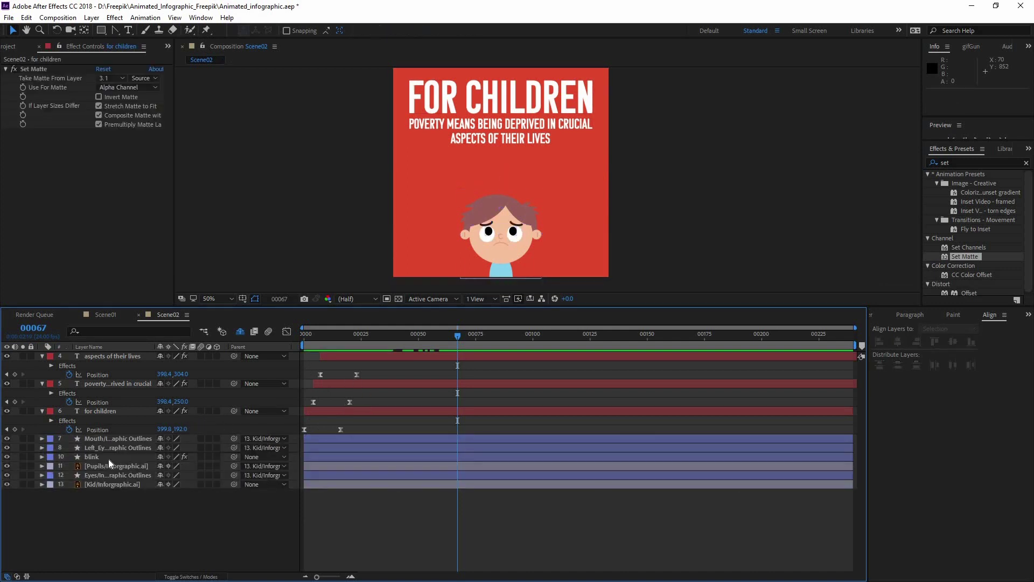
left_click(106, 464)
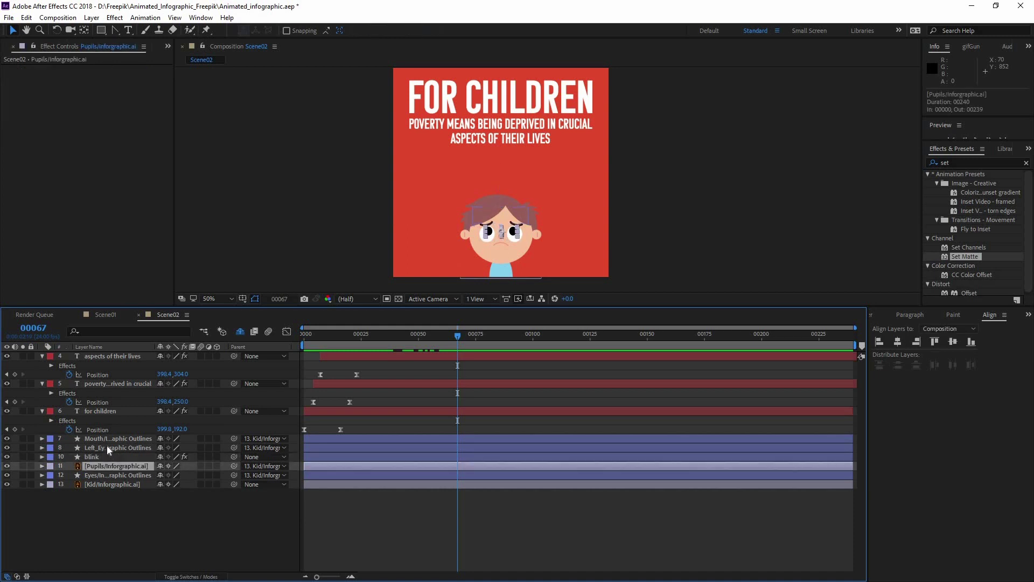
left_click(107, 446)
left_click(108, 439)
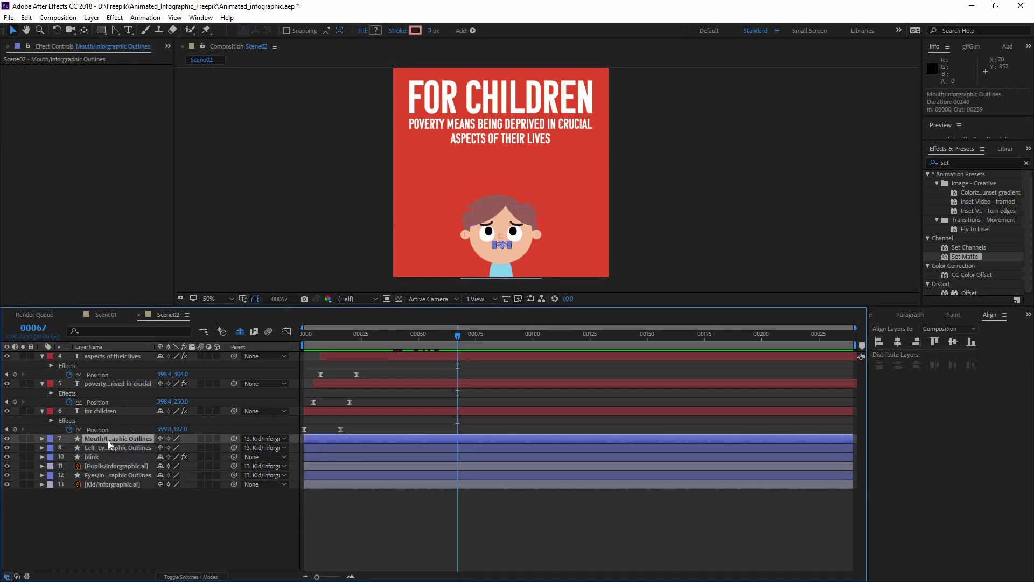
left_click(118, 467)
left_click(114, 475)
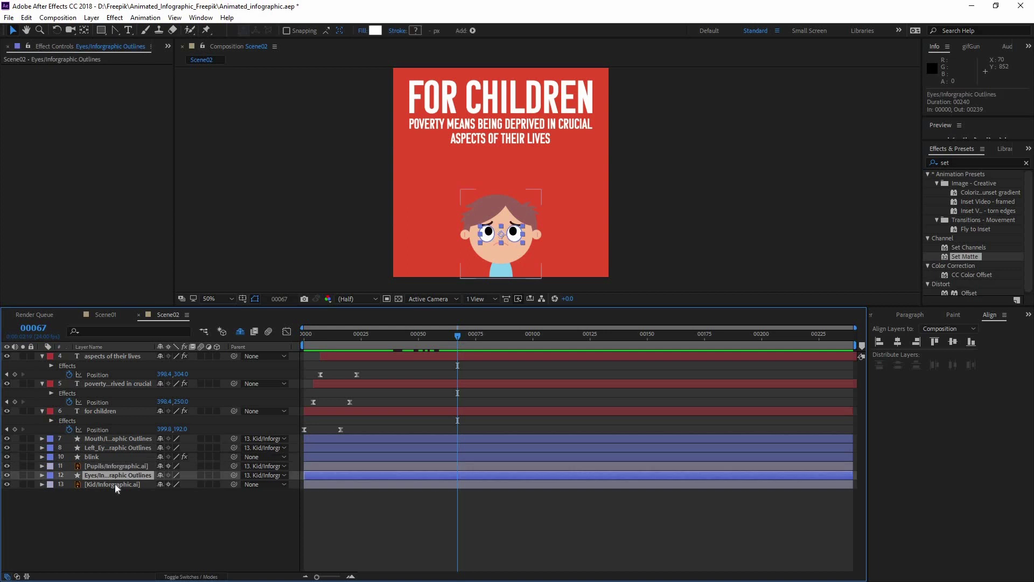
left_click(114, 483)
left_click(240, 332)
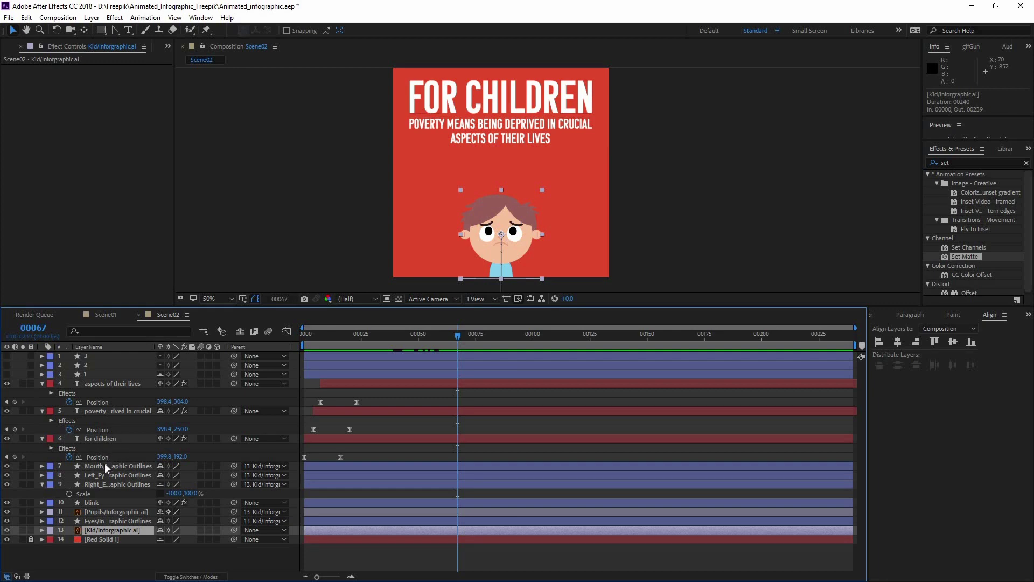
left_click(130, 466, "shift")
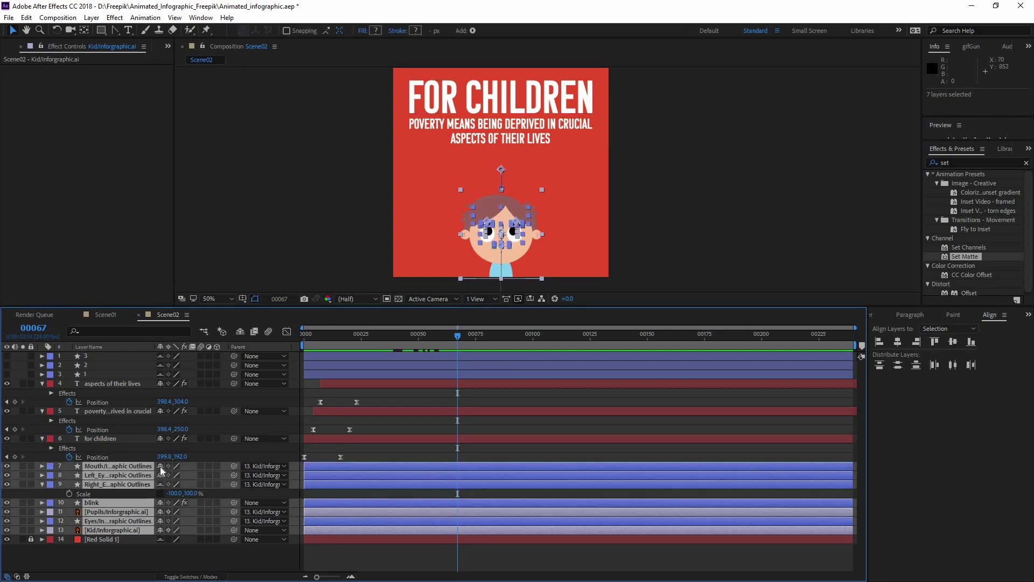
right_click(131, 472)
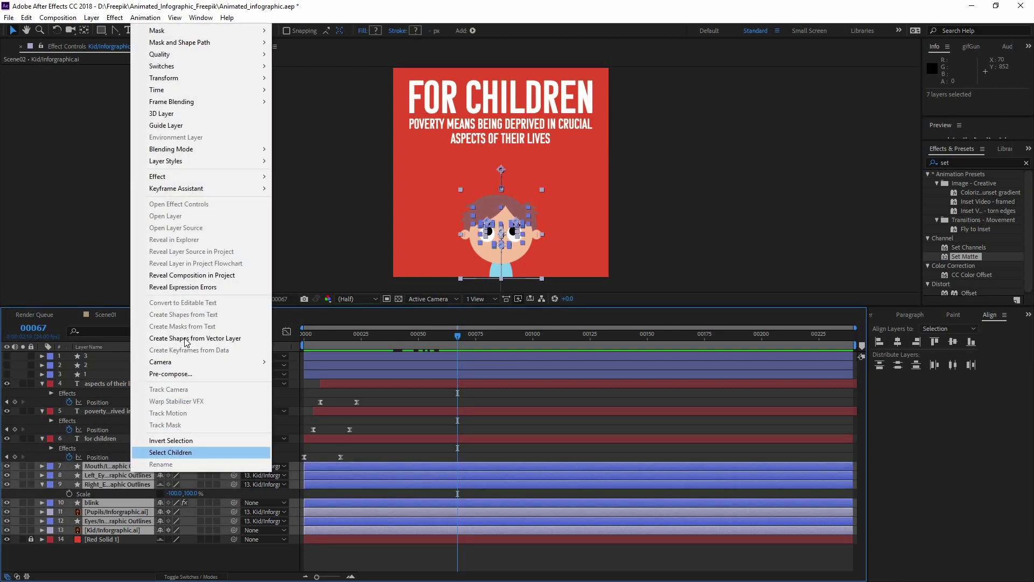
left_click(173, 366)
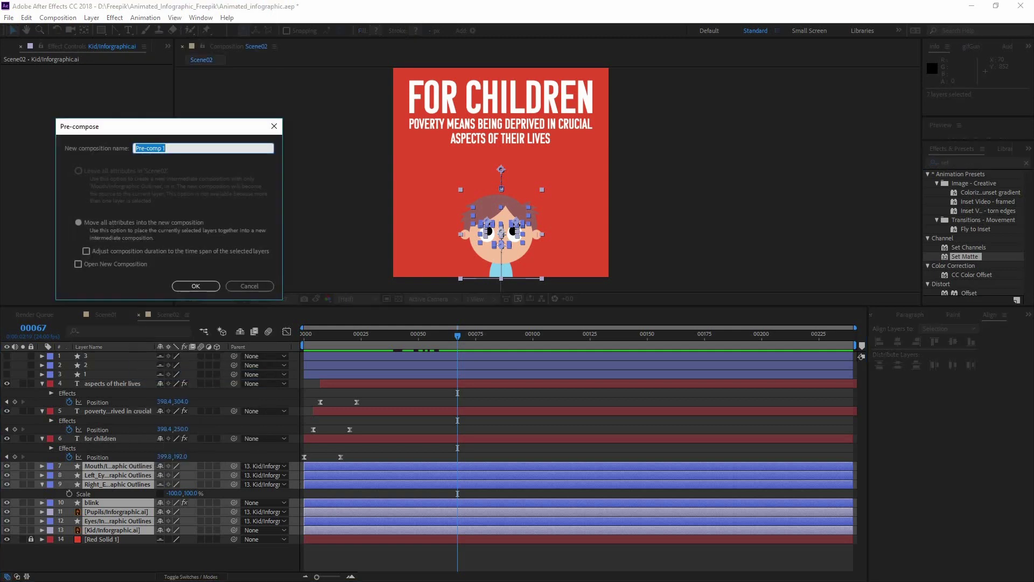
key("Return")
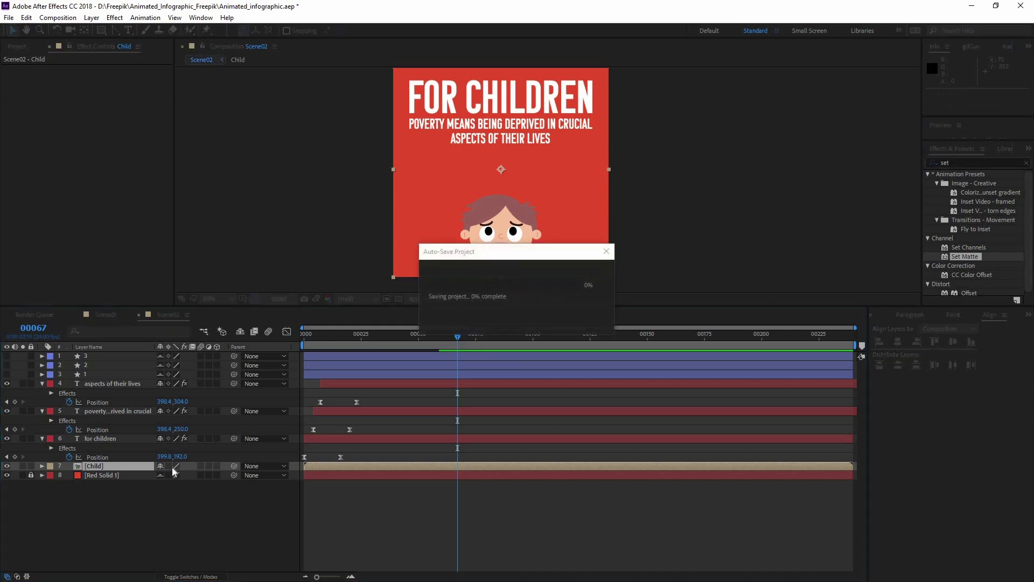
- Turn on Collapse Transformations for the Child layer and scale it to 137%
left_click(140, 465)
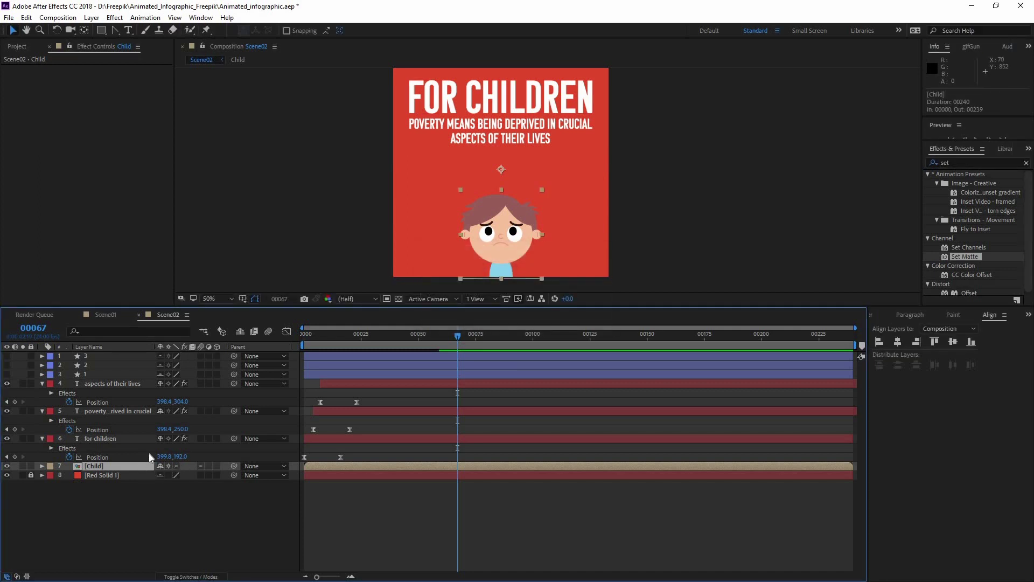
key("s")
left_click_drag(171, 475, 192, 472)
scroll(544, 183, "up", 2)
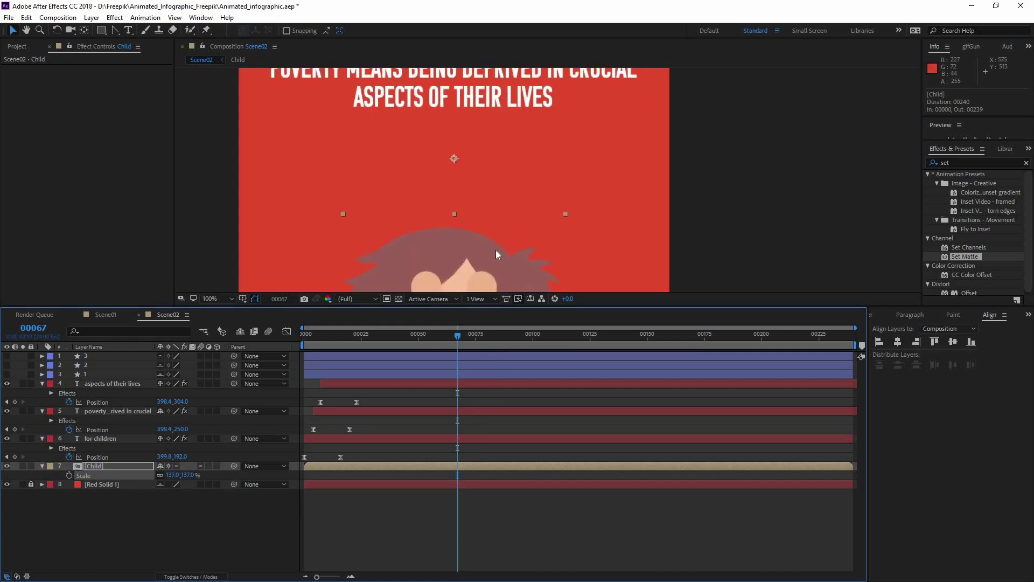
- Move the enlarged Child layer straight up to position 400, 259 and scrub through the animation to check it
left_click_drag(497, 149, 500, 145)
left_click_drag(509, 201, 508, 115)
scroll(527, 127, "down", 2)
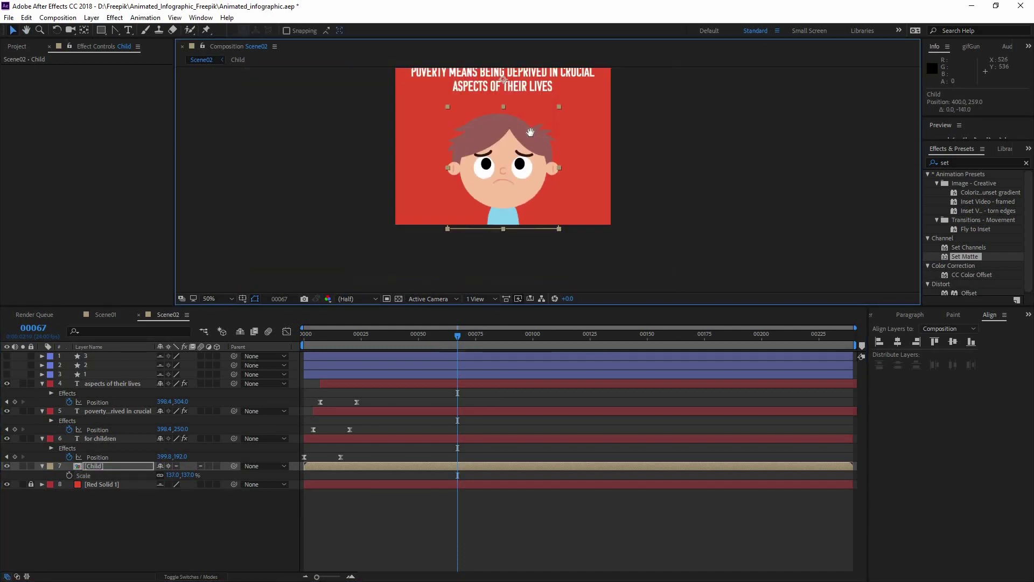
scroll(503, 172, "up", 2)
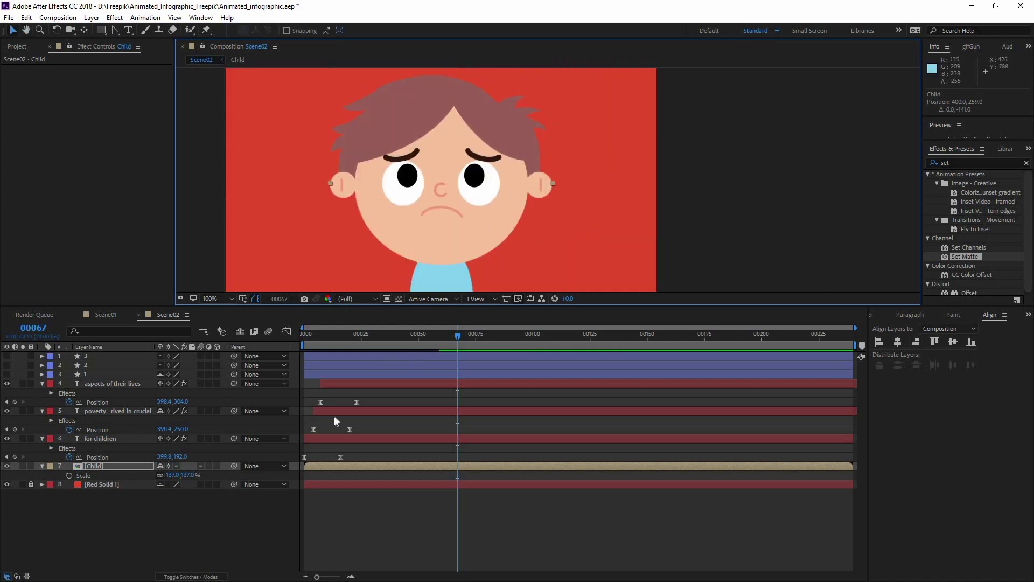
left_click_drag(426, 341, 451, 325)
- Open the Child composition, scrub through the blink, and delete the Set Matte effect from the blink layer
double_click(108, 466)
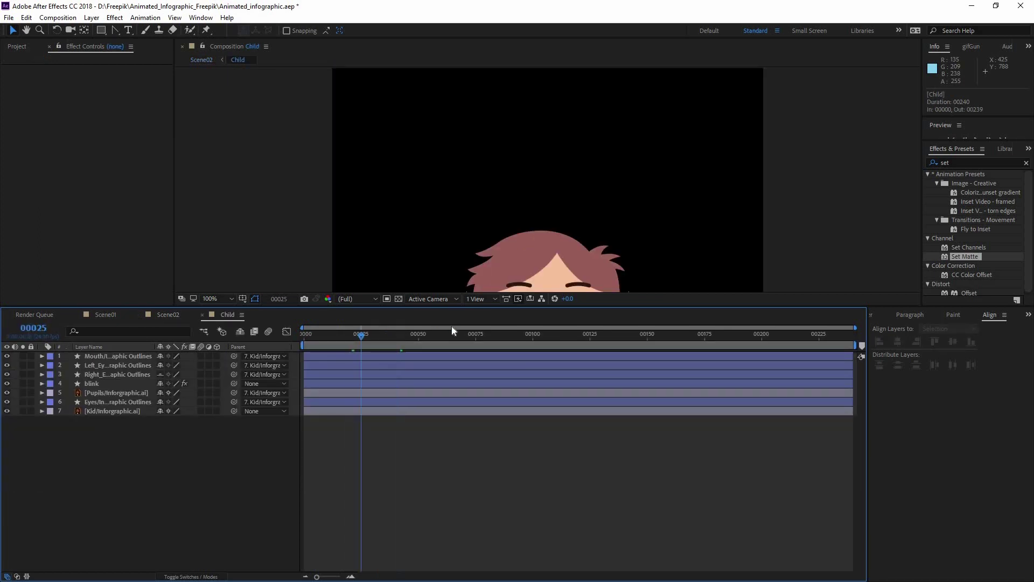
left_click_drag(553, 240, 527, 213)
key(".")
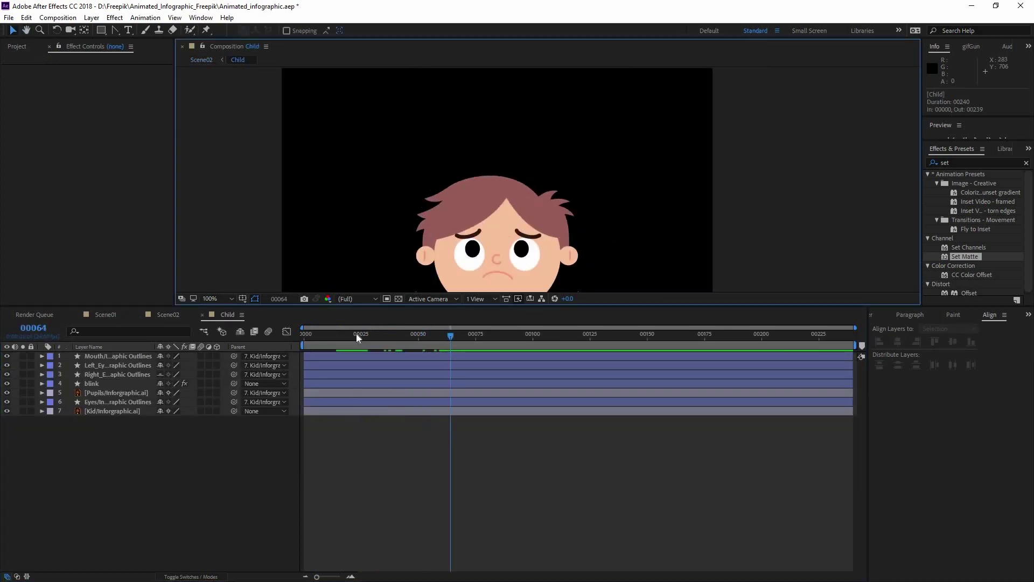
left_click_drag(357, 335, 392, 341)
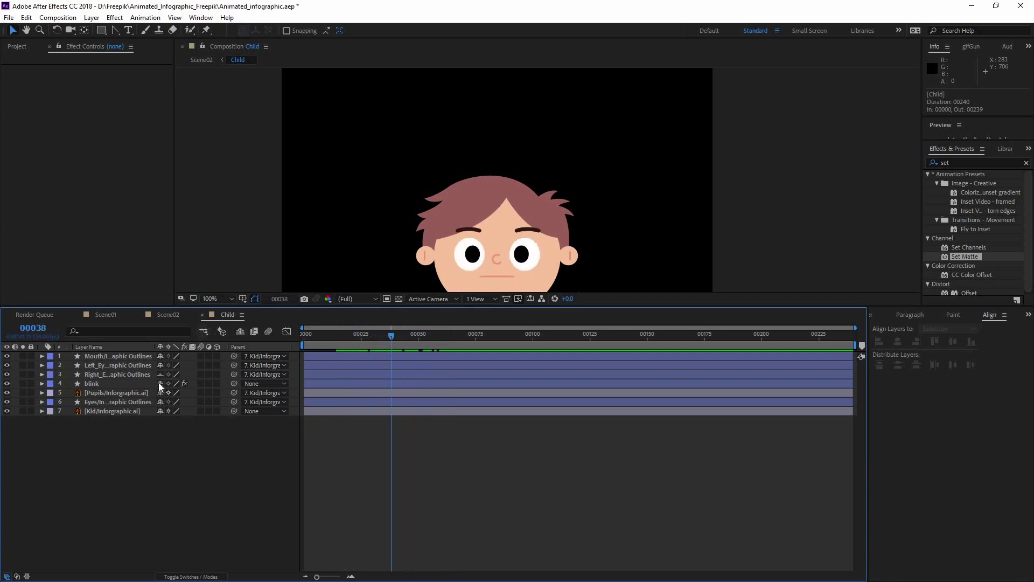
left_click(125, 383)
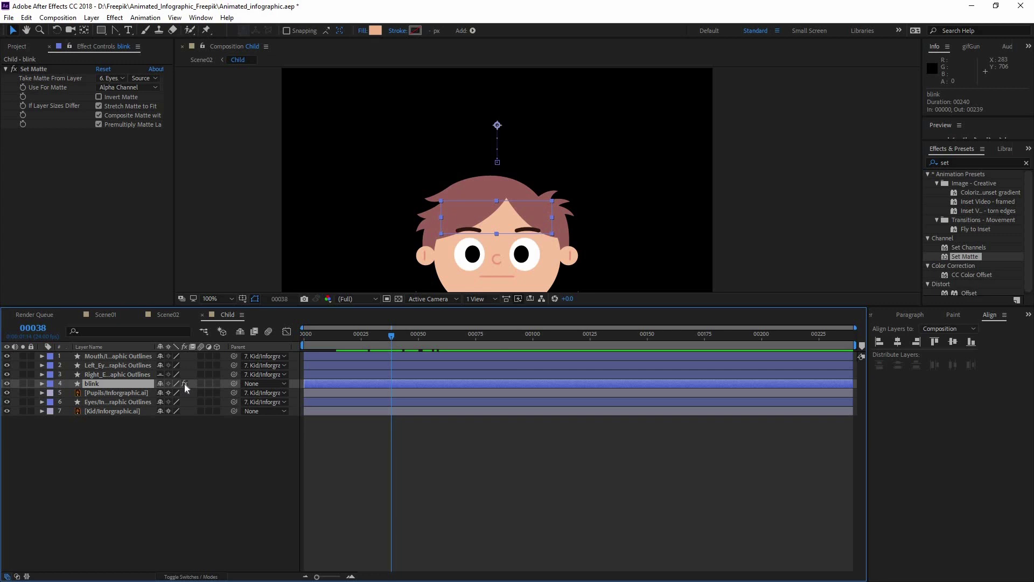
left_click_drag(415, 338, 361, 338)
left_click(50, 71)
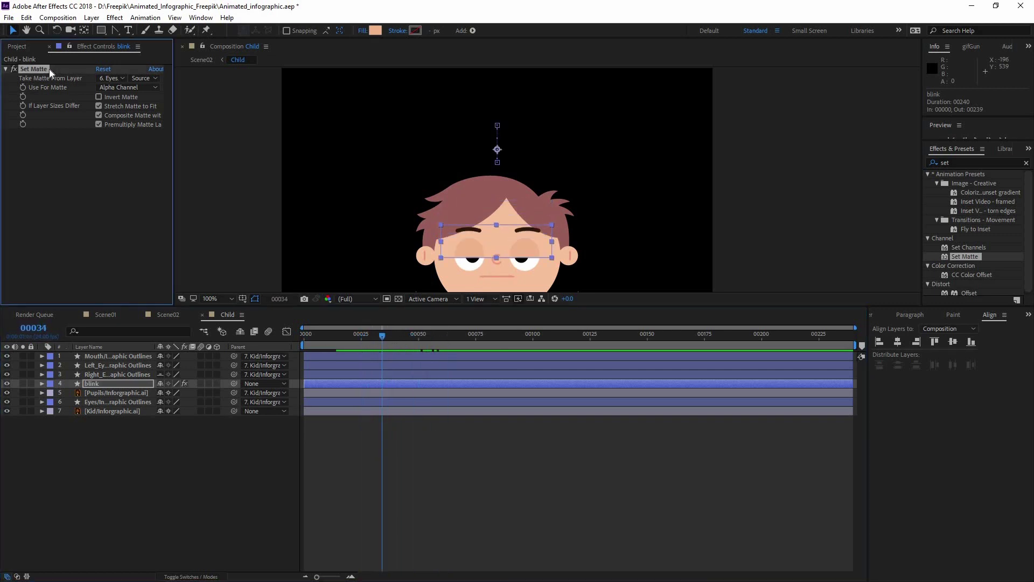
key("Delete")
- Duplicate the Eyes outlines layer in the Child composition
left_click(111, 401)
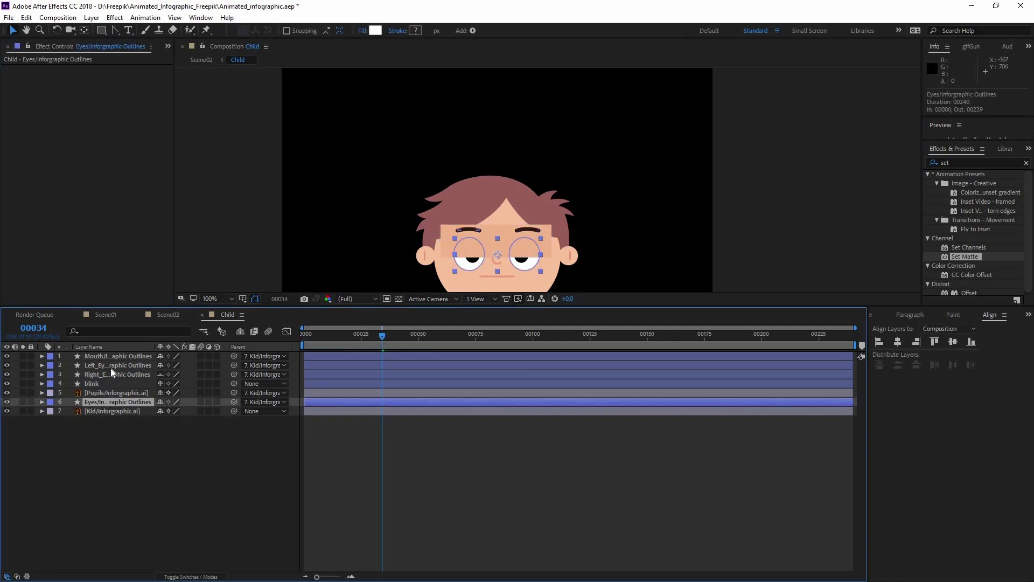
key("ctrl+c")
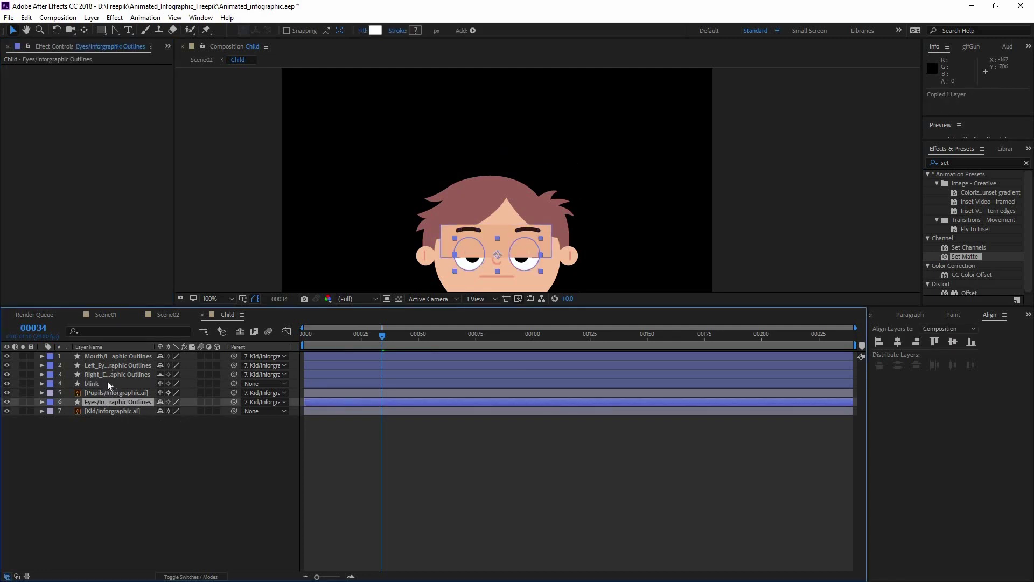
key("ctrl+v")
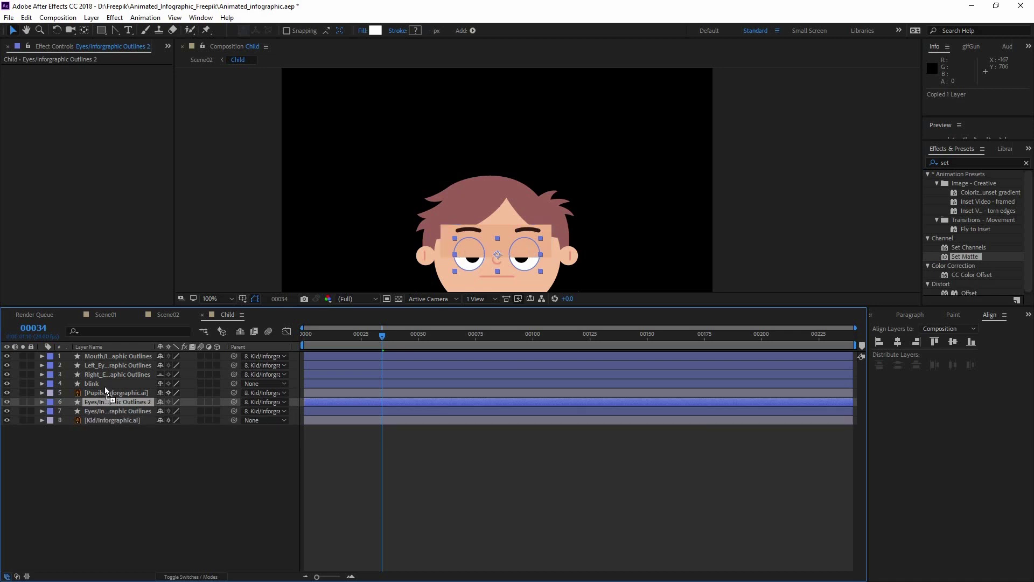
- Reorder the Child composition's layers so the duplicated Eyes outlines layer sits directly above the blink layer
left_click_drag(106, 391, 154, 389)
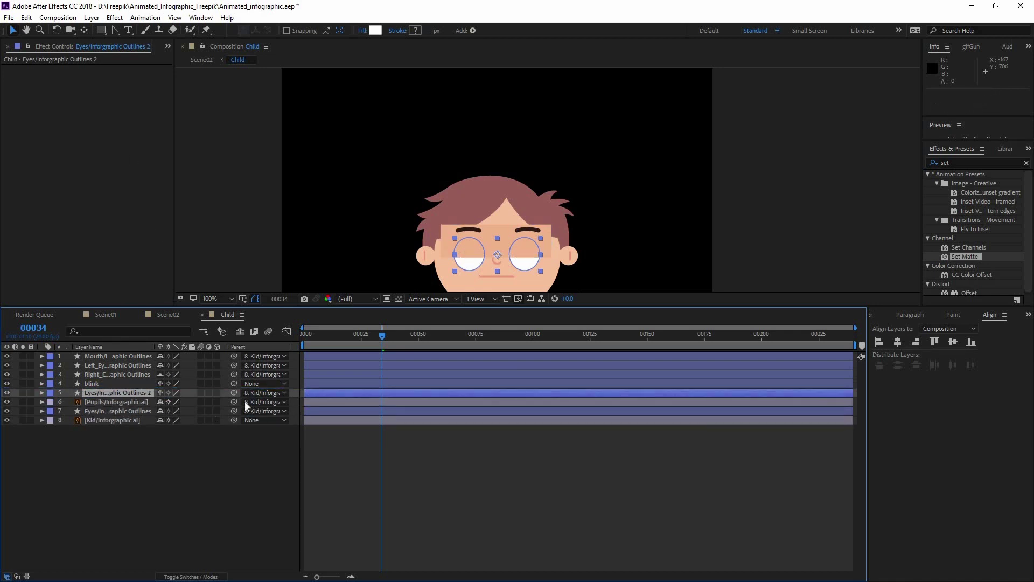
left_click_drag(106, 383, 127, 387)
left_click(142, 394)
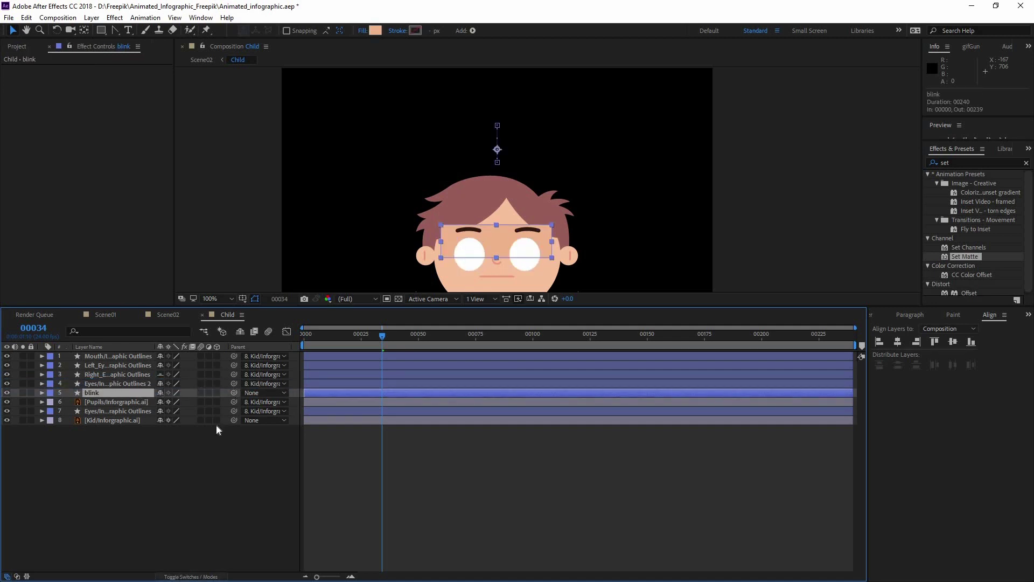
- Set the blink layer's track matte to Alpha, using the duplicated Eyes outlines layer as the matte
key("F4")
left_click(182, 392)
left_click(157, 441)
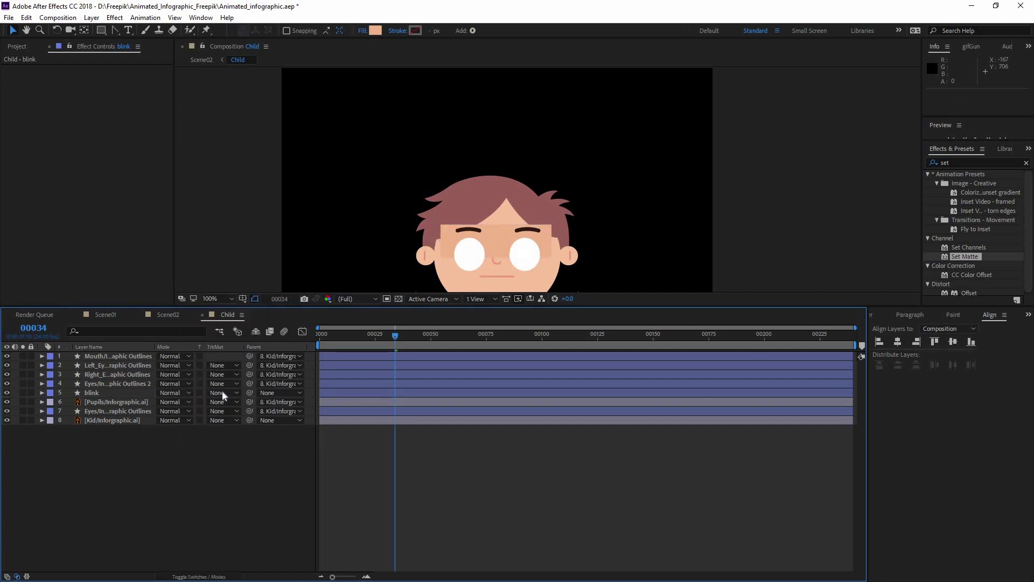
left_click(223, 396)
left_click(231, 418)
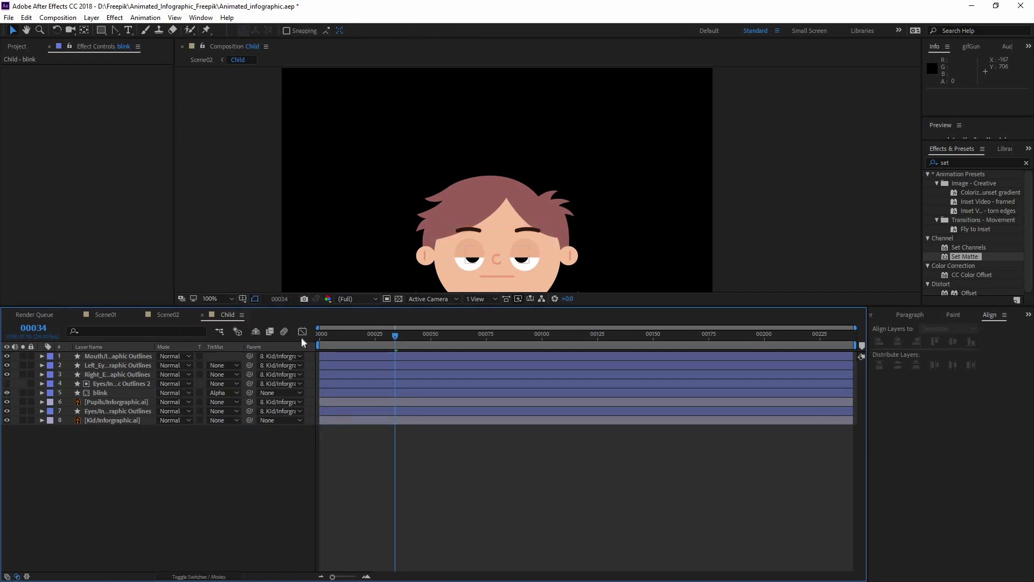
- Return to the Scene02 composition and play the animation from frame 0 to check the kid's blink with the sliding text
left_click(167, 315)
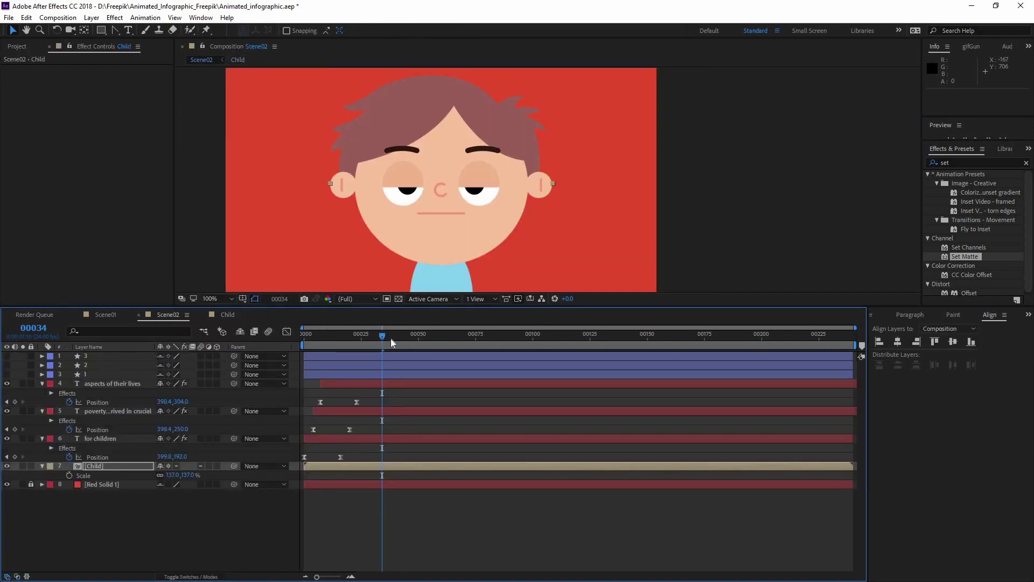
left_click_drag(340, 339, 368, 348)
scroll(464, 206, "down", 1)
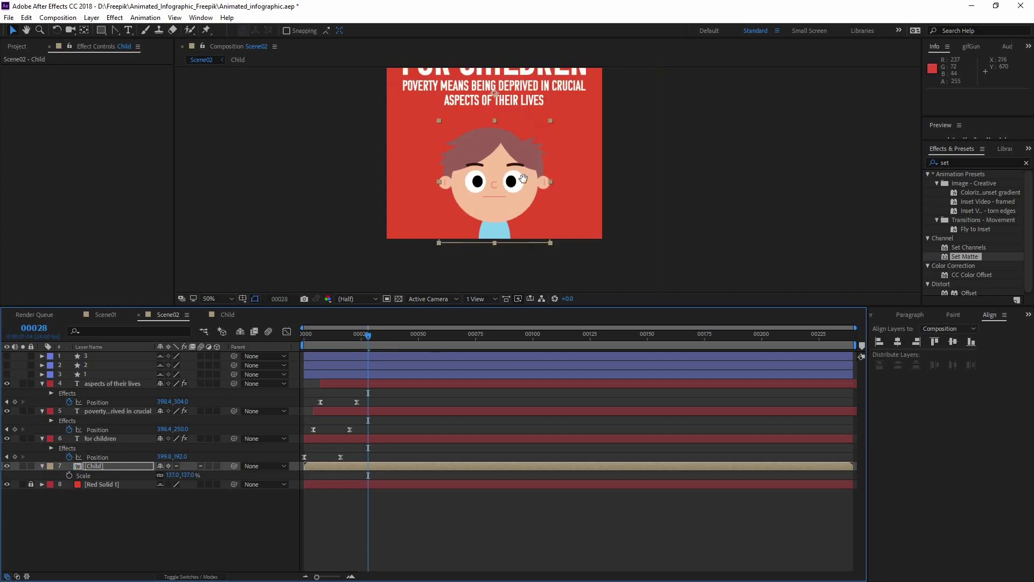
left_click_drag(548, 183, 497, 232)
key("space")
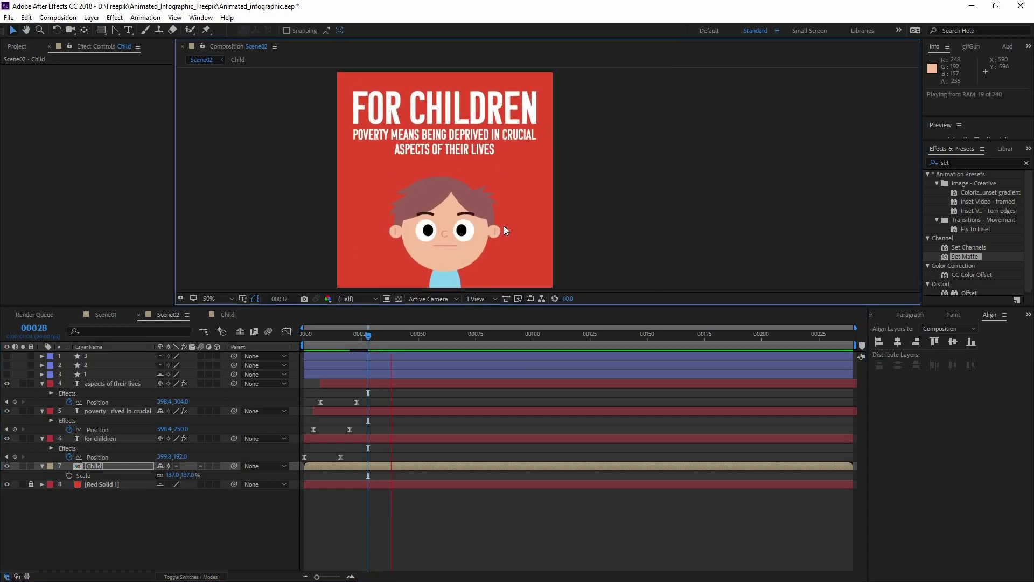
left_click_drag(361, 342, 283, 335)
key("space")
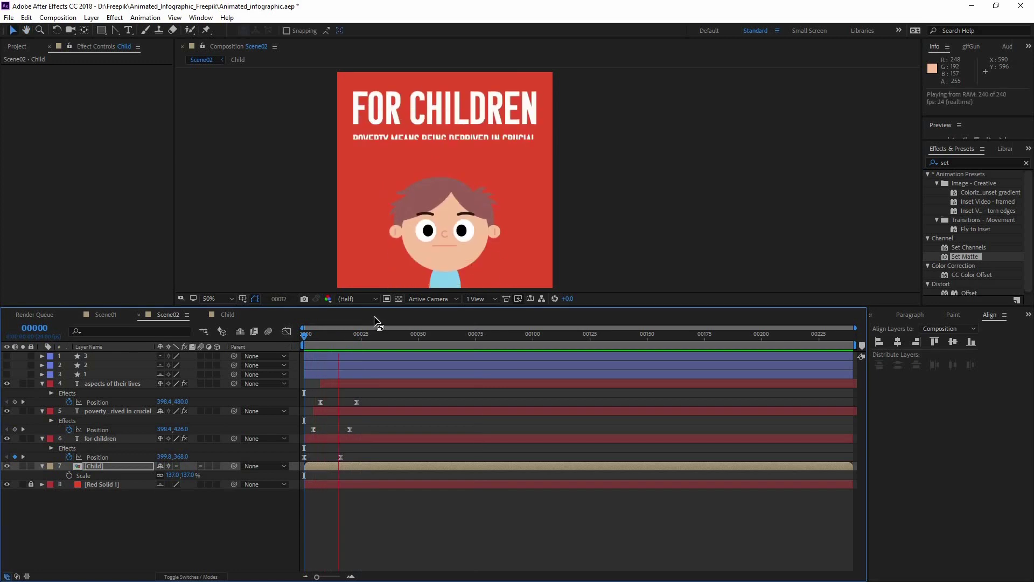